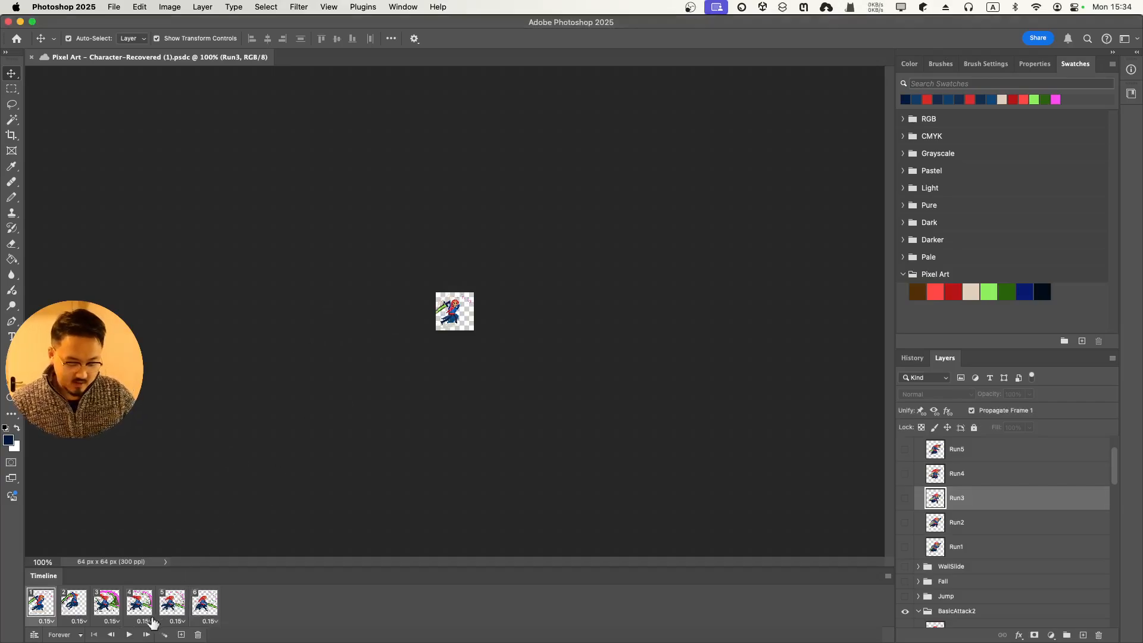
- Preview the attack frame animation in Photoshop, and switch to Unity to run the SampleScene in Play mode
{"action": "left_click", "coordinate": [129, 635]}
{"action": "key", "text": "ctrl+Up"}
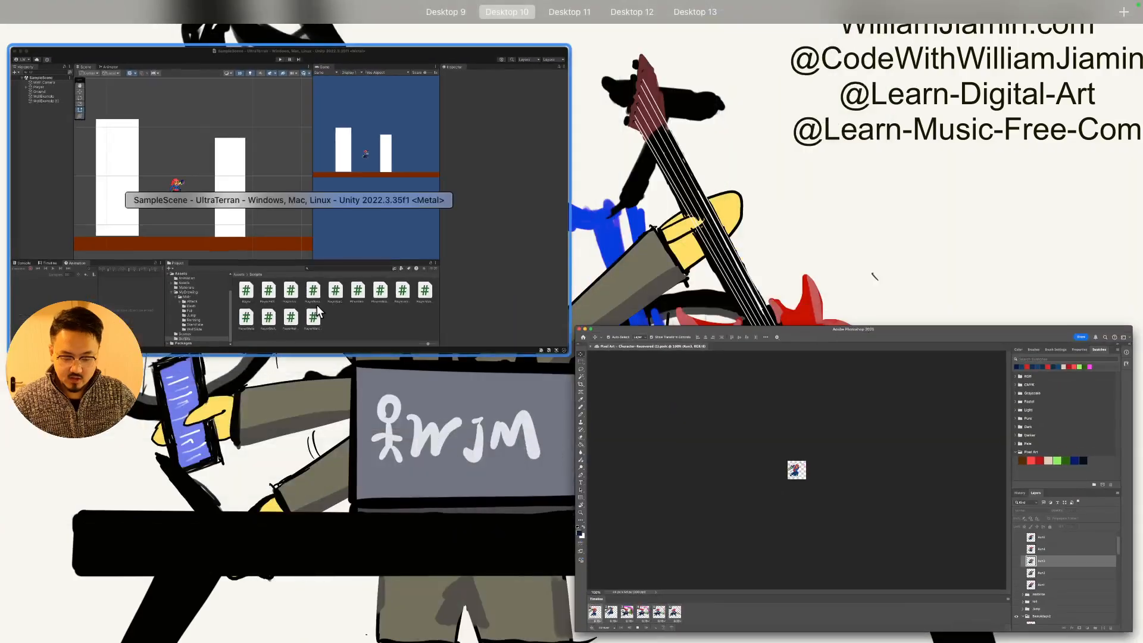
{"action": "left_click", "coordinate": [317, 305]}
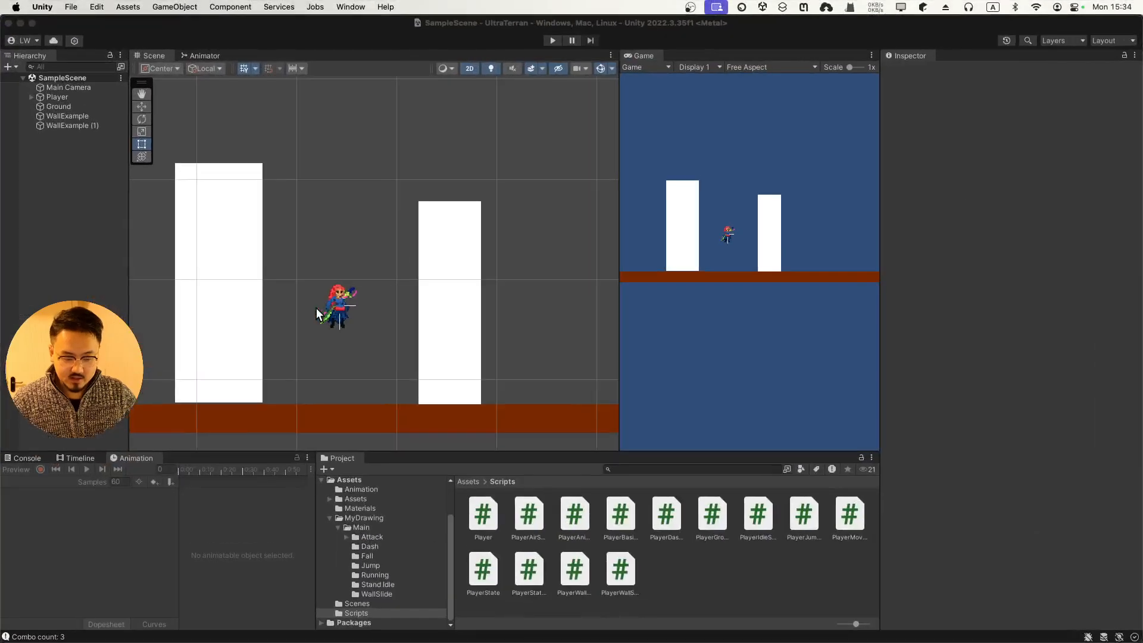
{"action": "left_click", "coordinate": [551, 42]}
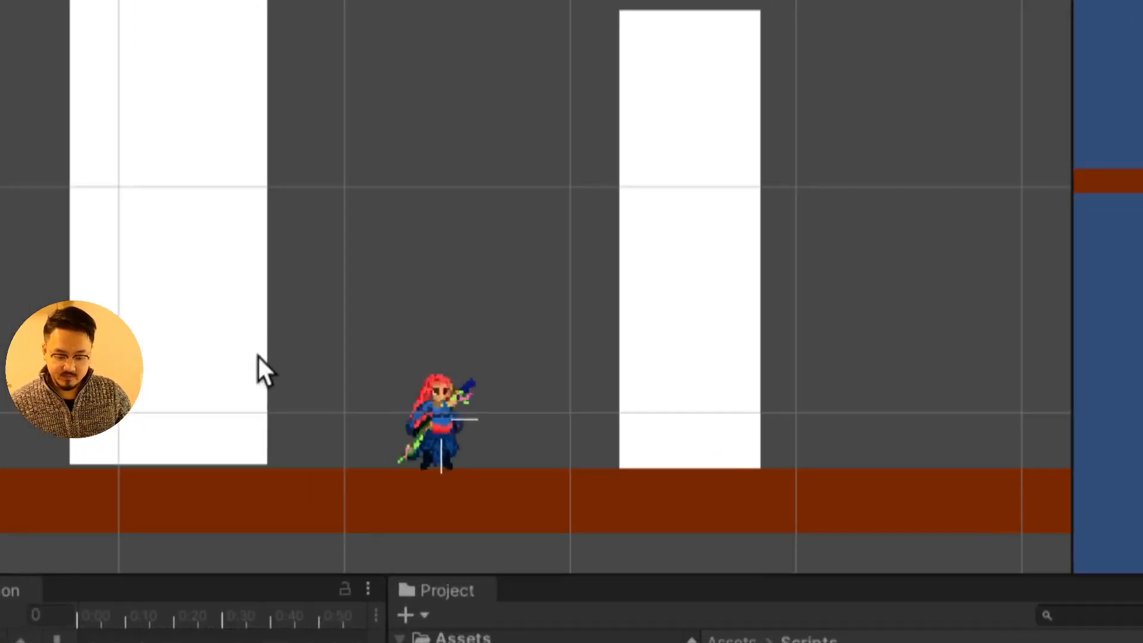
- Test the player character's running in both directions and its jumps and wall slides on the two white walls
{"action": "key", "text": "d"}
{"action": "key", "text": "a"}
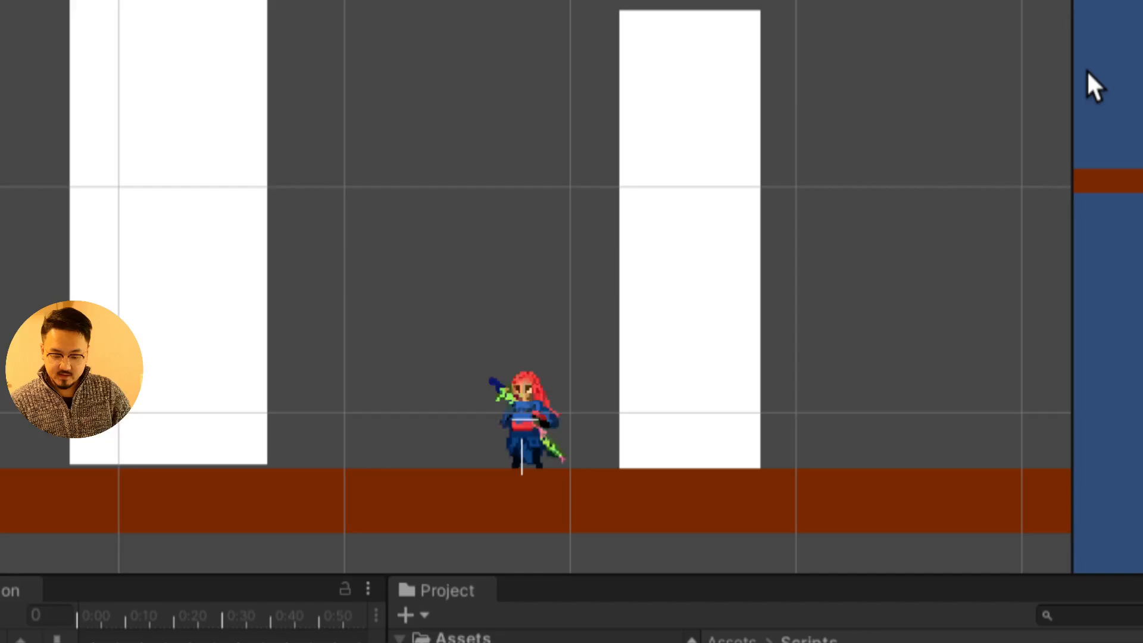
{"action": "key", "text": "space"}
{"action": "key", "text": "a"}
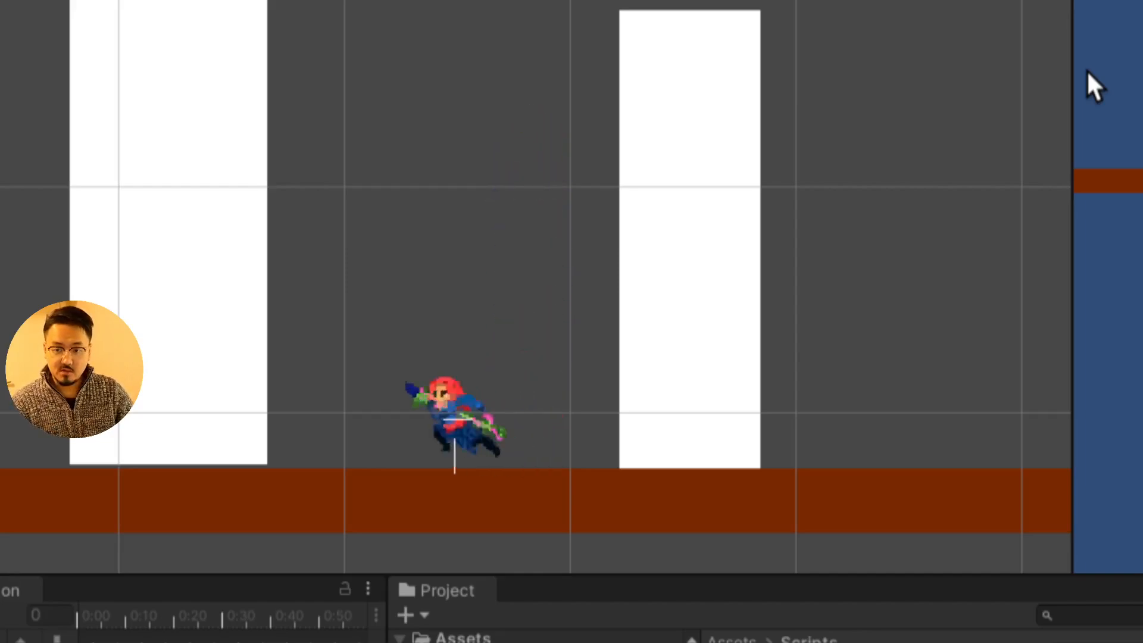
{"action": "key", "text": "d"}
{"action": "key", "text": "space"}
{"action": "key", "text": "d"}
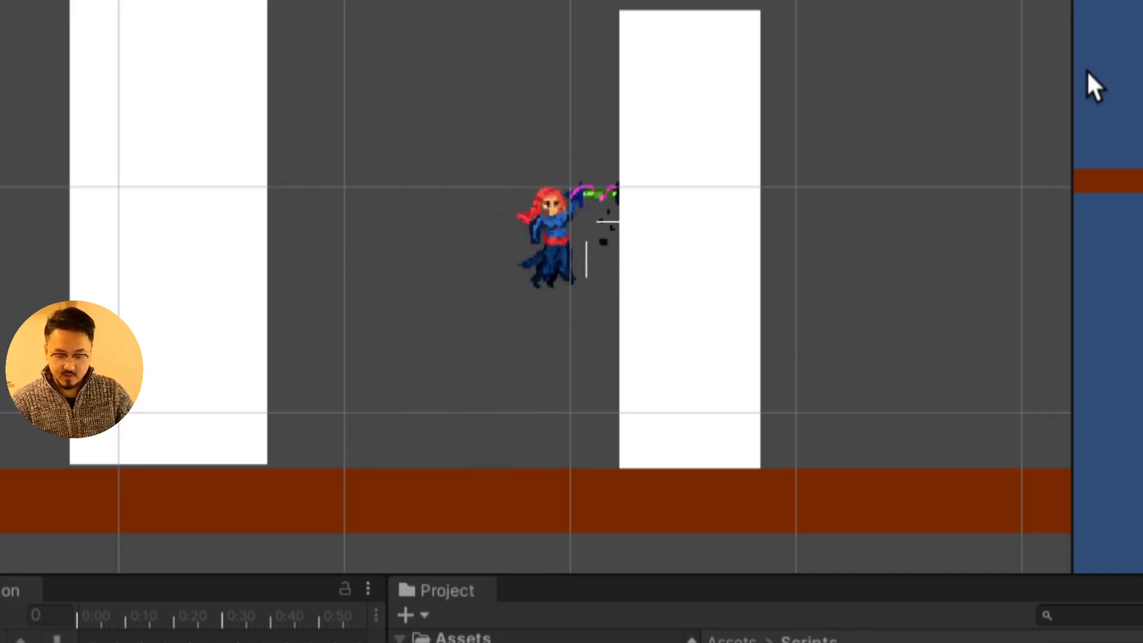
{"action": "key", "text": "a"}
{"action": "key", "text": "space"}
{"action": "key", "text": "a"}
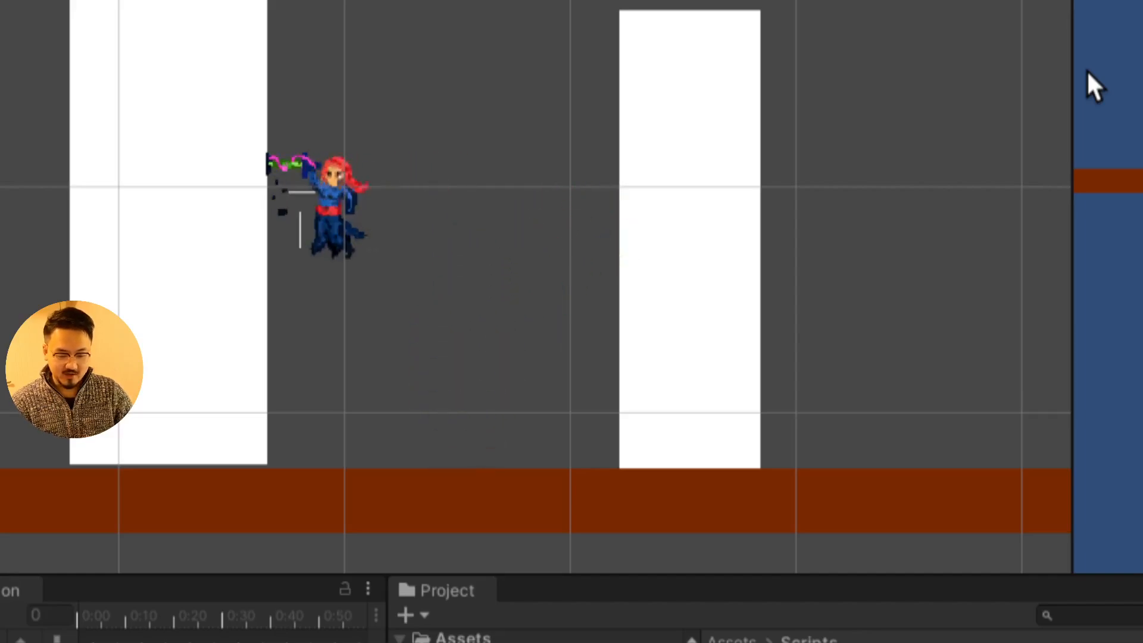
- Test repeated jumps with the player character beside the taller white wall
{"action": "key", "text": "d"}
{"action": "key", "text": "a"}
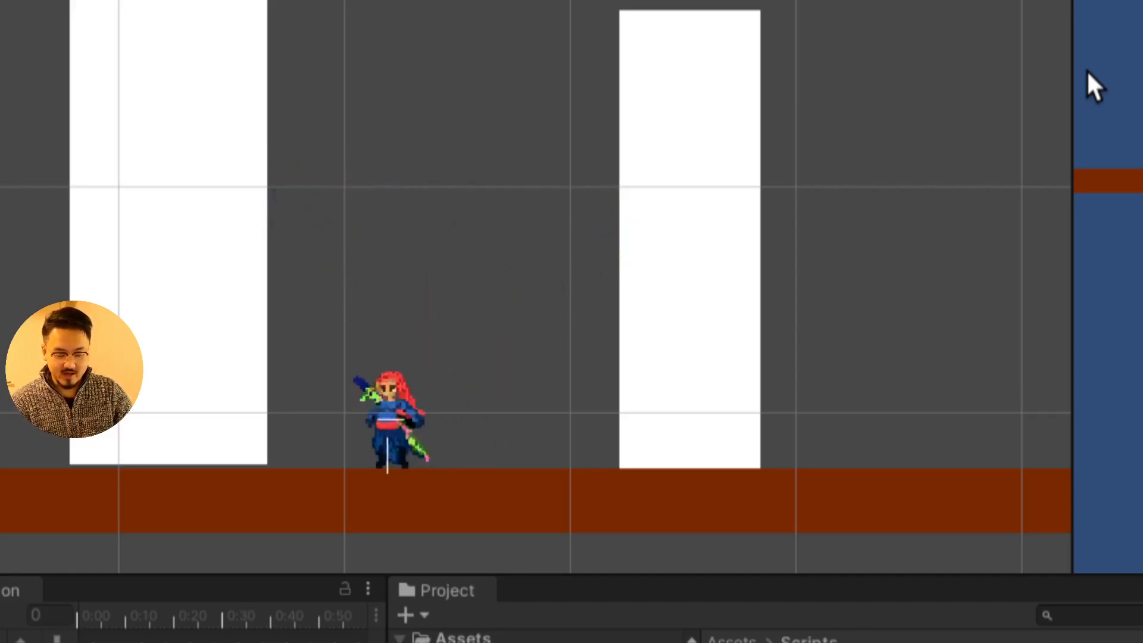
{"action": "key", "text": "space"}
{"action": "key", "text": "a"}
{"action": "key", "text": "space"}
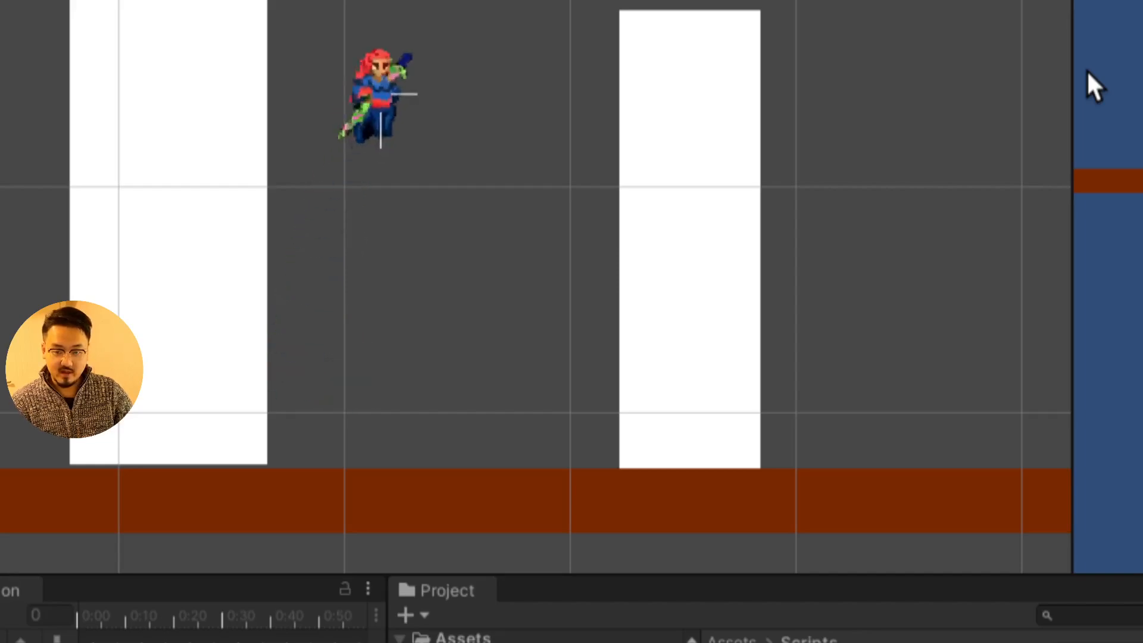
{"action": "key", "text": "a"}
{"action": "key", "text": "space"}
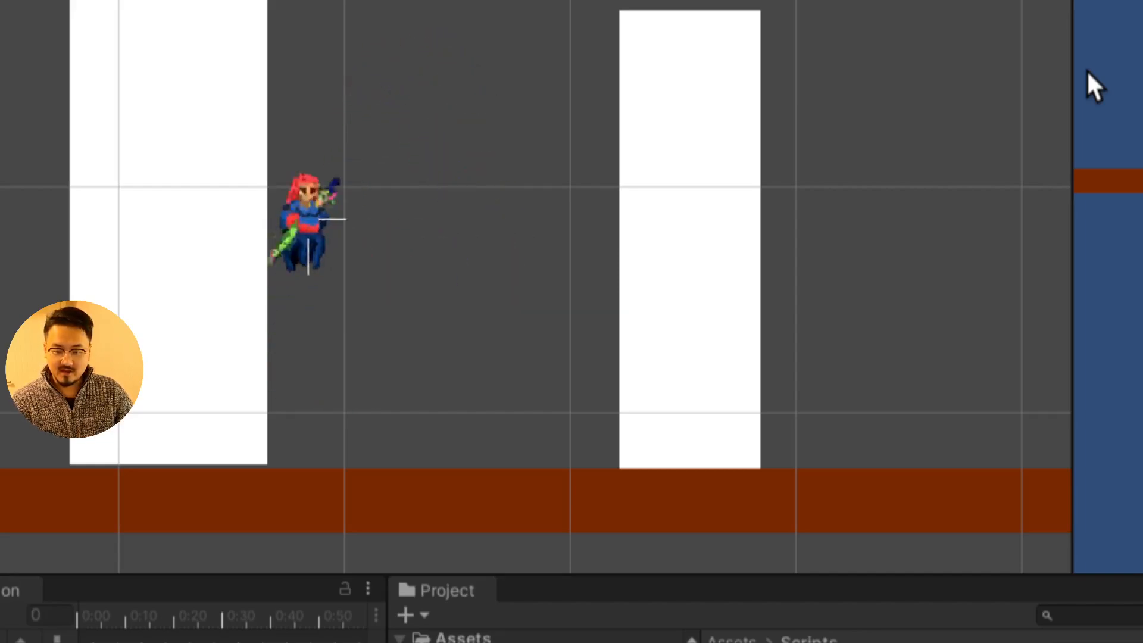
{"action": "key", "text": "a"}
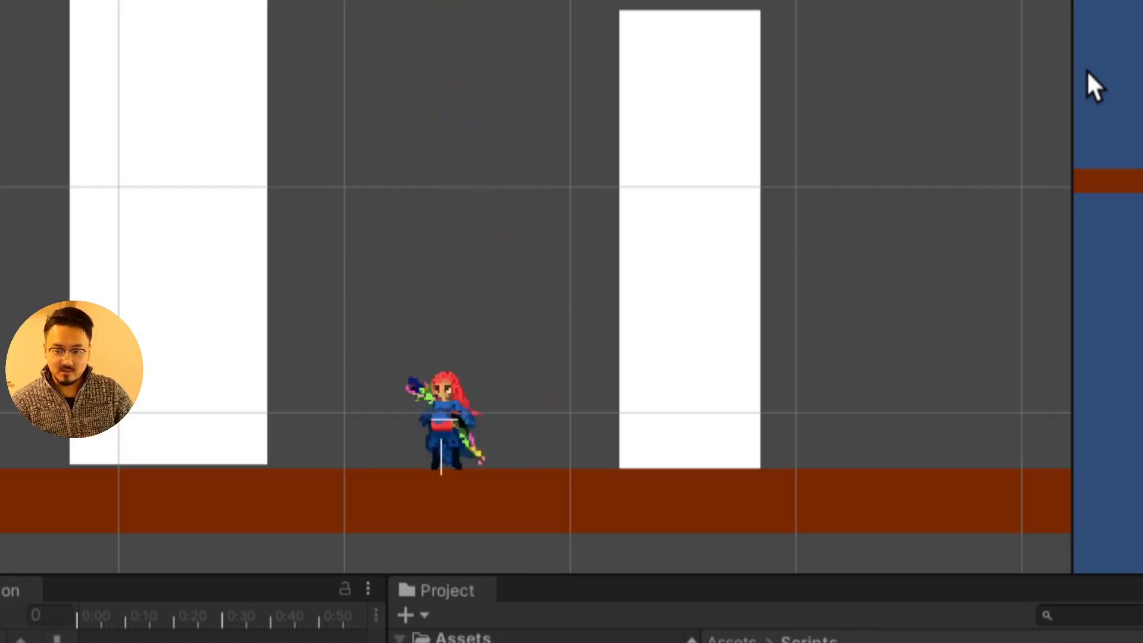
- Test the player character's turns, short runs and sword attacks on the ground, and exit Play mode
{"action": "key", "text": "d"}
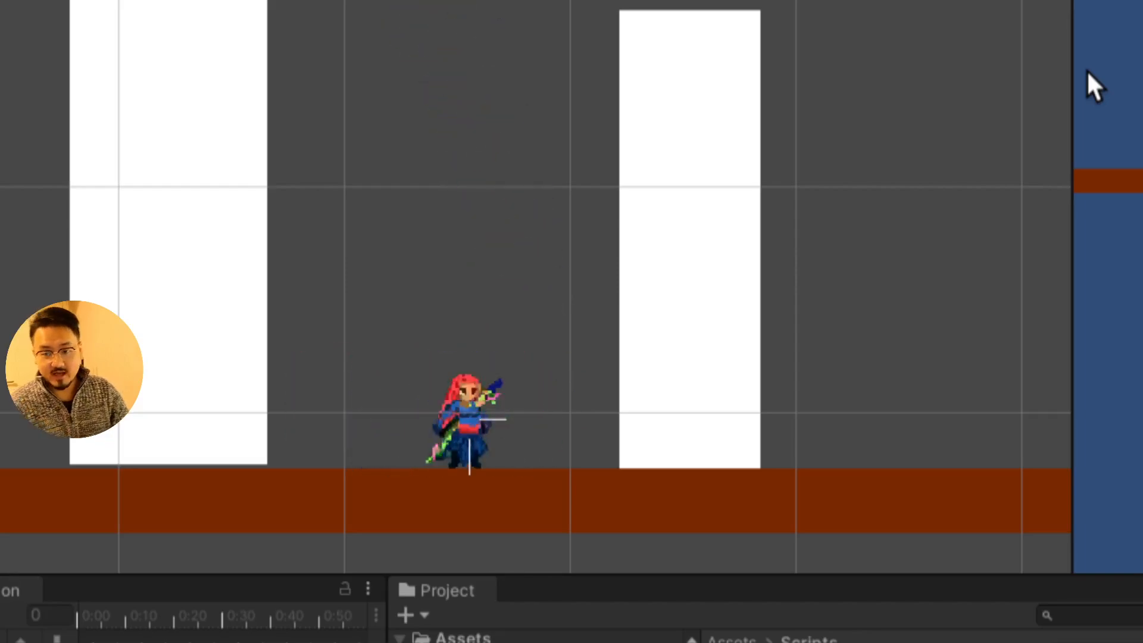
{"action": "key", "text": "d"}
{"action": "key", "text": "a"}
{"action": "left_click", "coordinate": [1087, 69]}
{"action": "left_click", "coordinate": [1087, 70]}
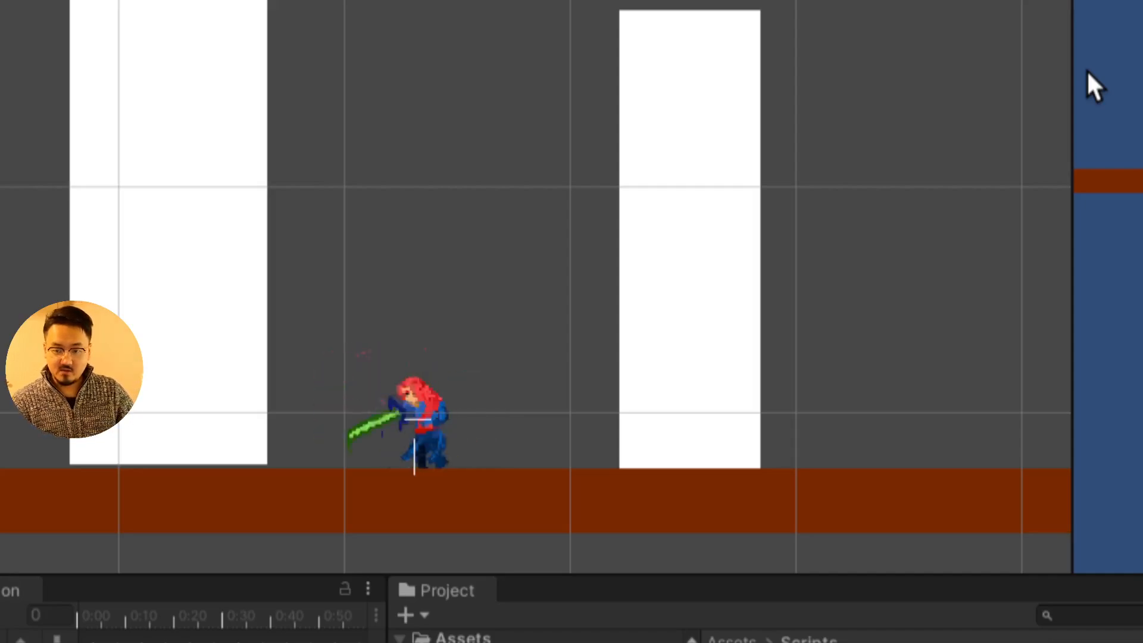
{"action": "key", "text": "d"}
{"action": "key", "text": "a"}
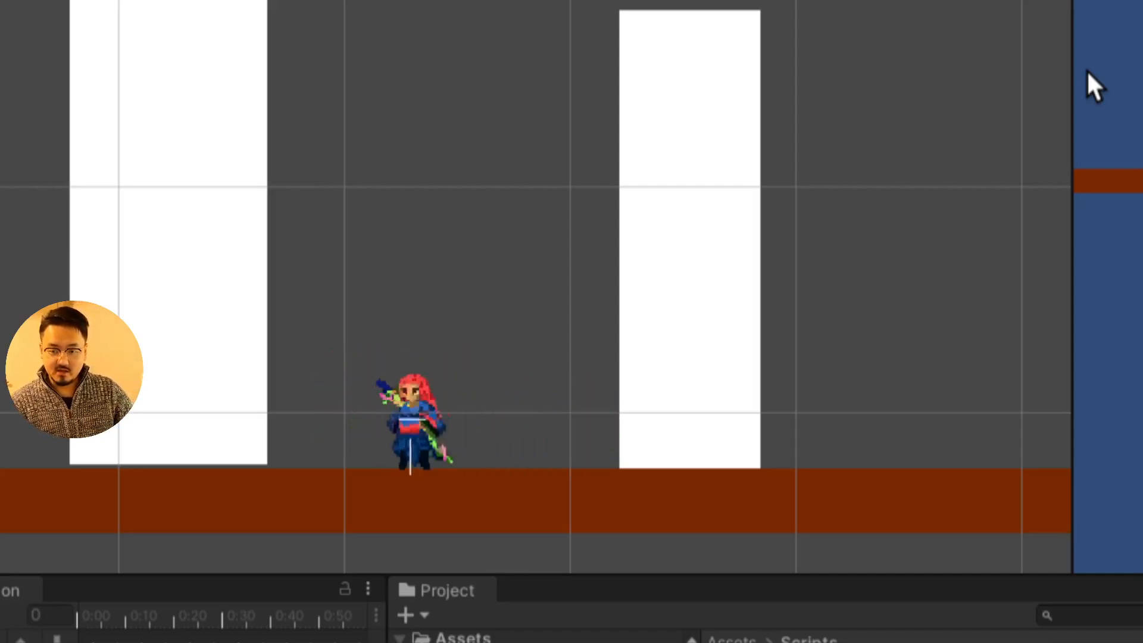
{"action": "key", "text": "d"}
{"action": "key", "text": "a"}
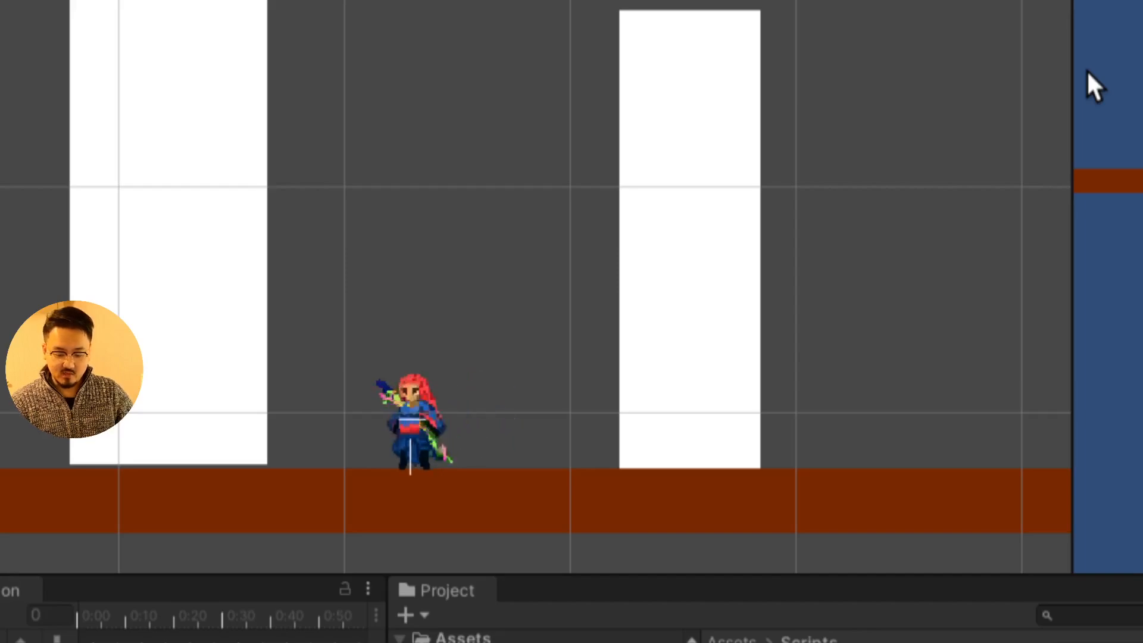
{"action": "left_click", "coordinate": [1087, 70]}
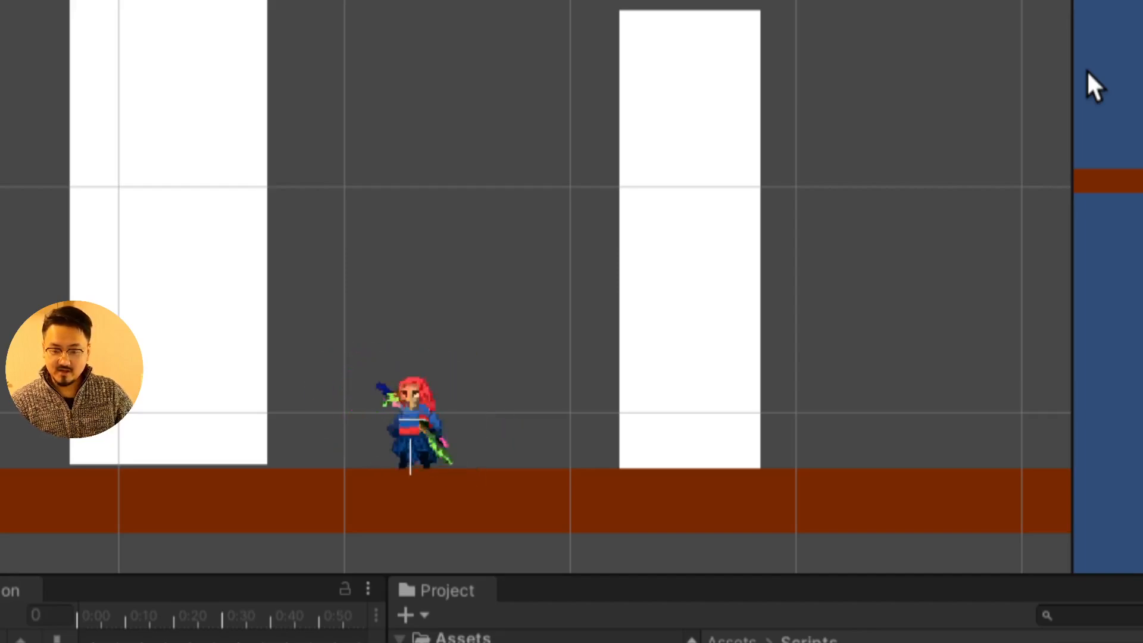
{"action": "key", "text": "d"}
{"action": "key", "text": "a"}
{"action": "key", "text": "d"}
{"action": "left_click", "coordinate": [1086, 69]}
{"action": "left_click", "coordinate": [1087, 69]}
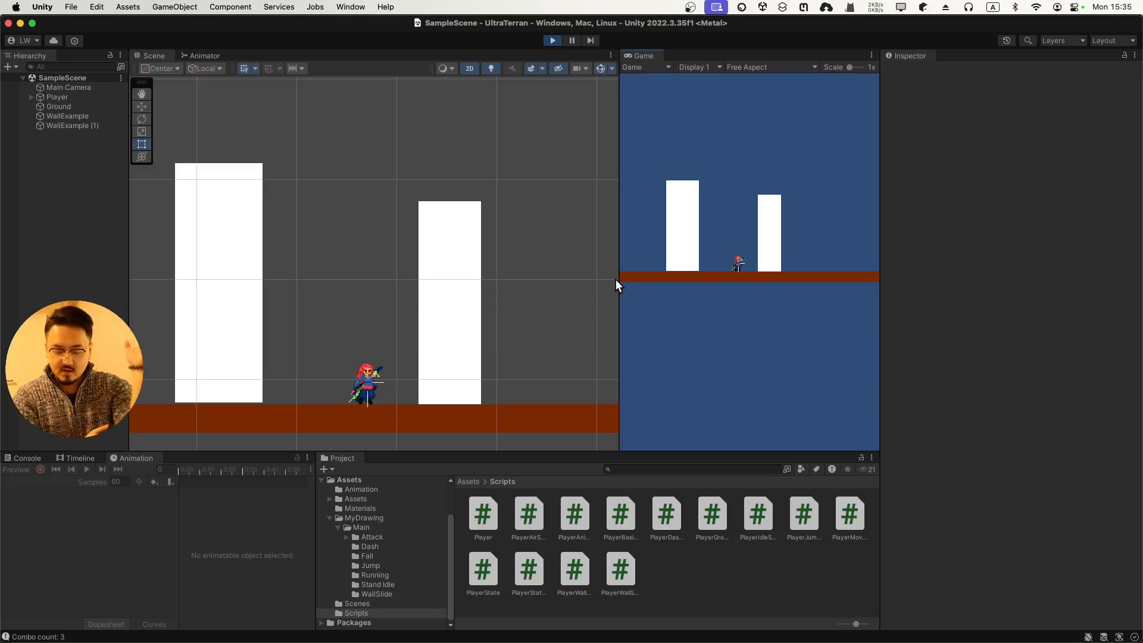
{"action": "left_click", "coordinate": [552, 40]}
- Switch to Photoshop and stop the playback of the character's frame animation
{"action": "key", "text": "ctrl+Up"}
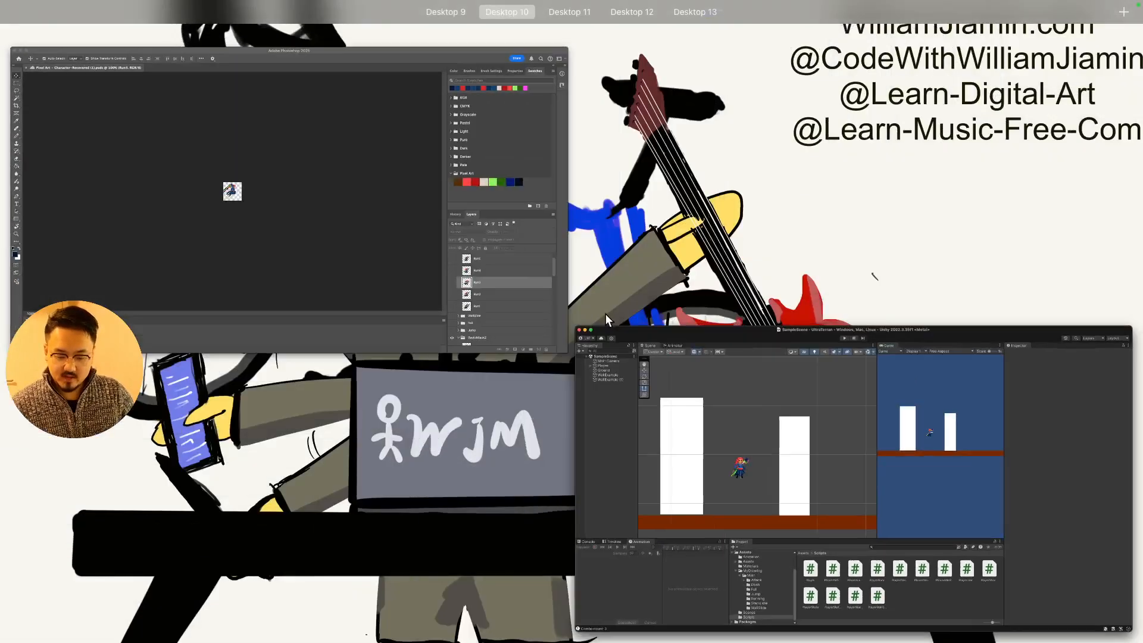
{"action": "left_click", "coordinate": [474, 260]}
{"action": "scroll", "coordinate": [922, 455], "scroll_direction": "up", "scroll_amount": 3}
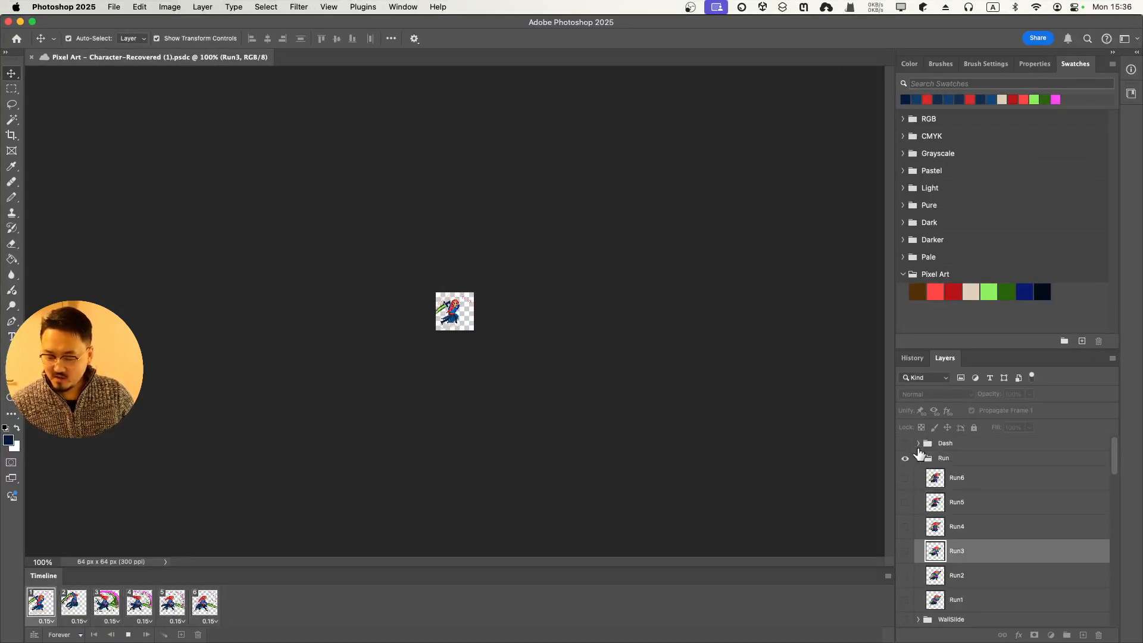
{"action": "left_click", "coordinate": [950, 463]}
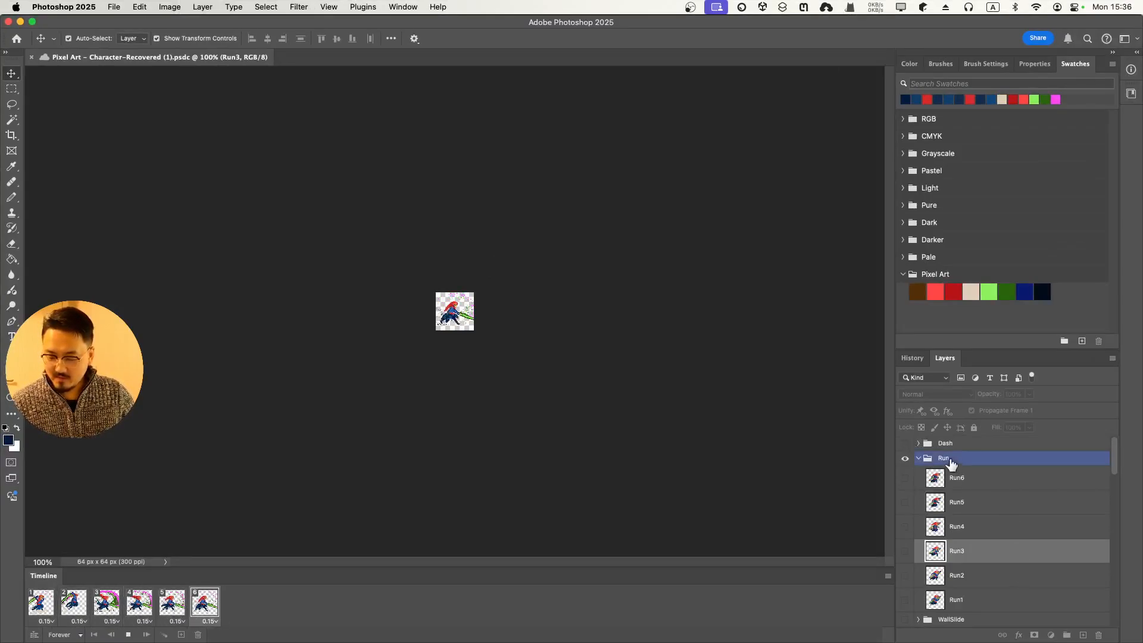
{"action": "left_click", "coordinate": [128, 635]}
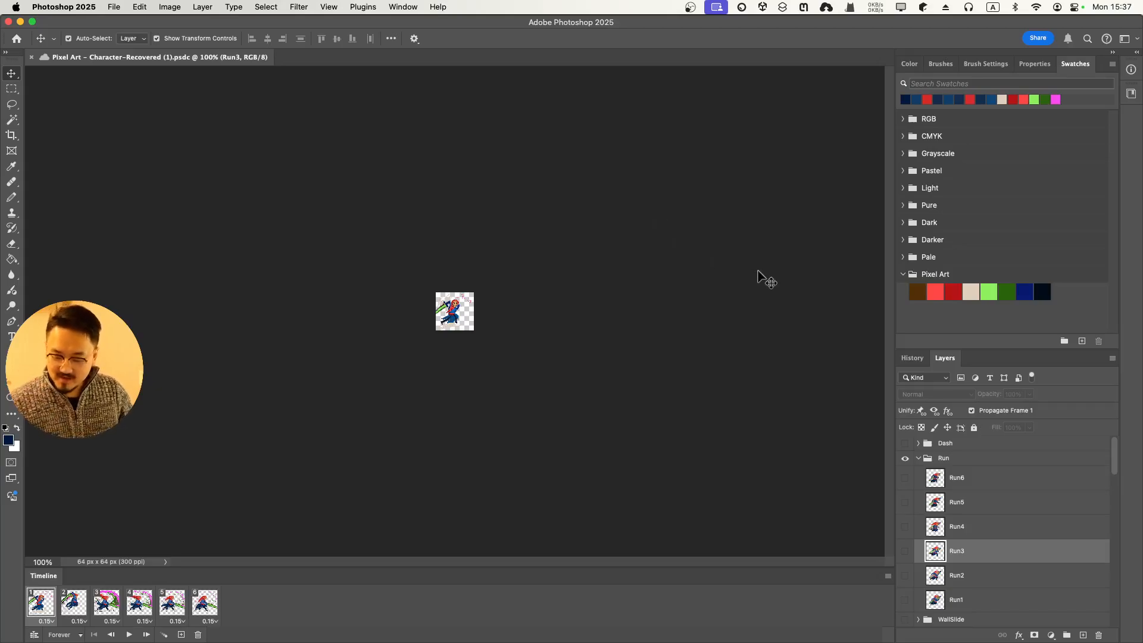
- Collapse the Run layer group and select the Dash group above it
{"action": "left_click", "coordinate": [952, 459]}
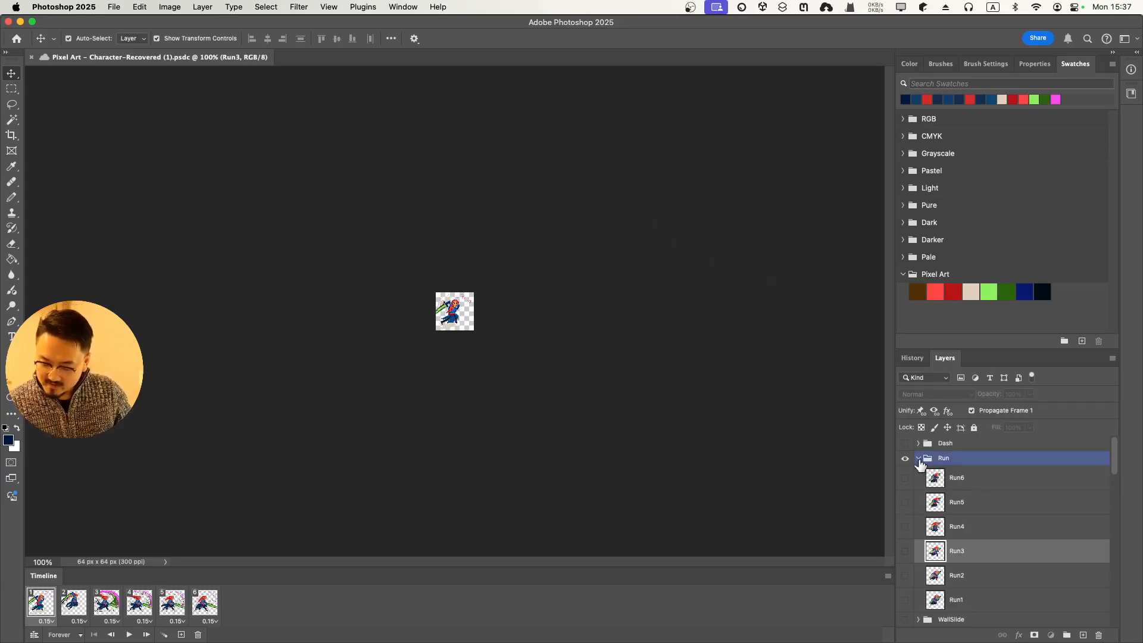
{"action": "left_click", "coordinate": [919, 458]}
{"action": "key", "text": "ctrl+Right"}
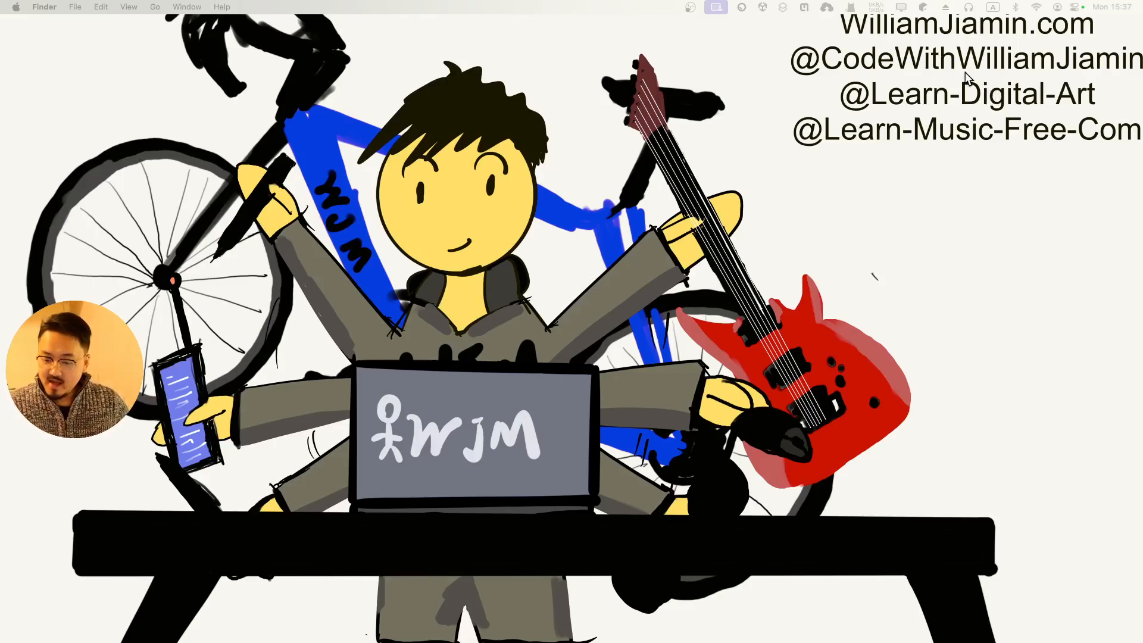
{"action": "key", "text": "ctrl+Left"}
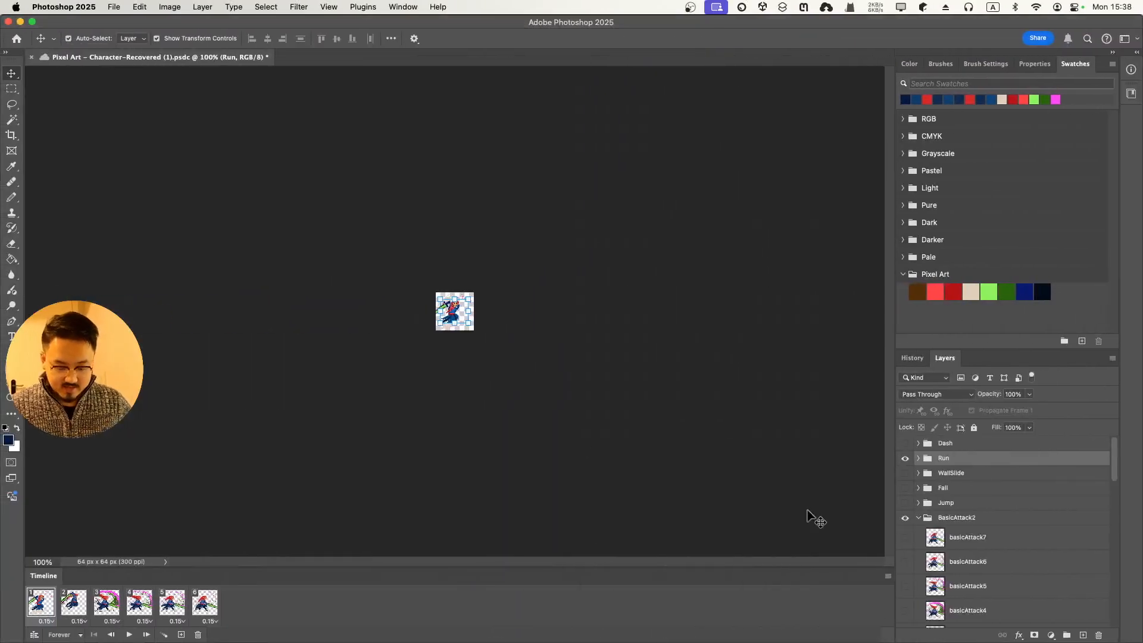
{"action": "left_click", "coordinate": [941, 446]}
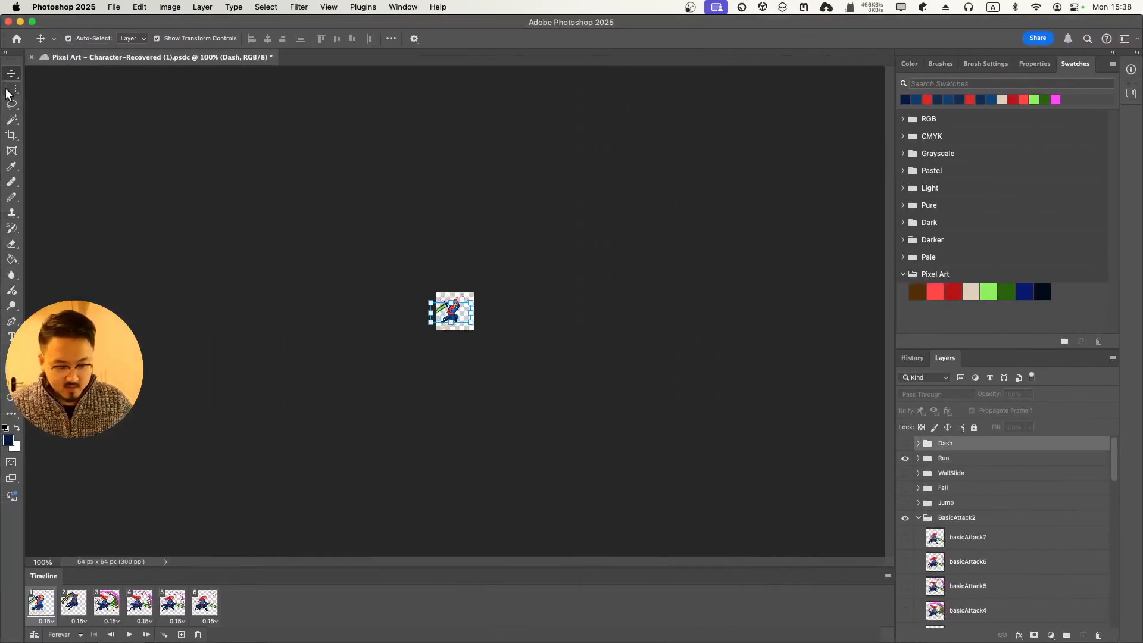
- Create a new document named "pixel background", 1920 x 1080 pixels at 300 ppi, RGB Color, with a white background
{"action": "left_click", "coordinate": [112, 12]}
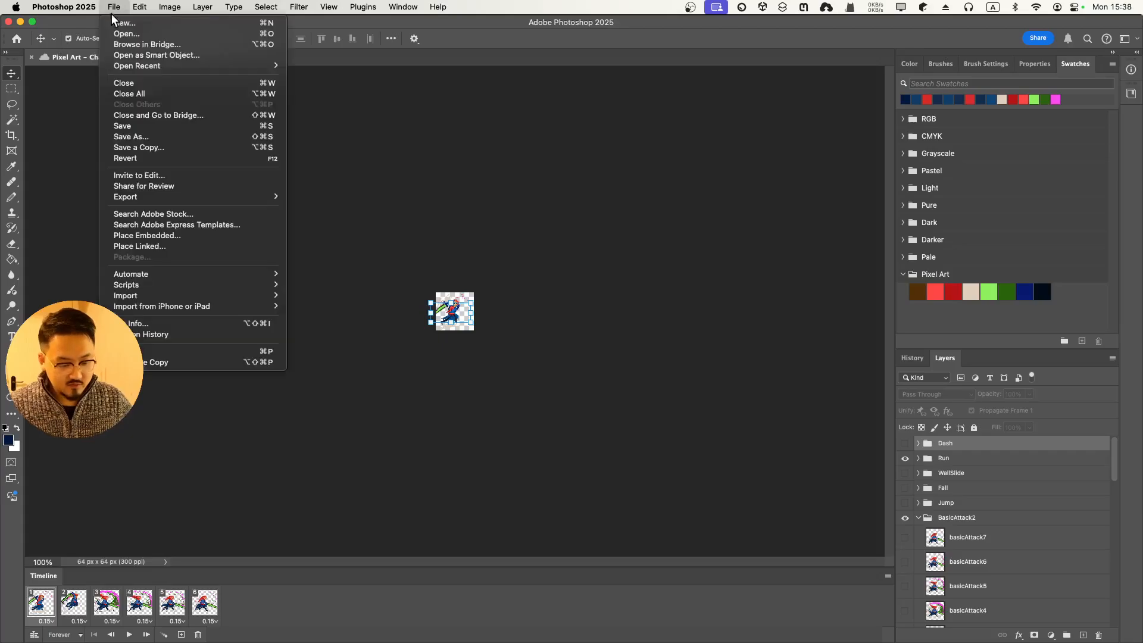
{"action": "left_click", "coordinate": [119, 22]}
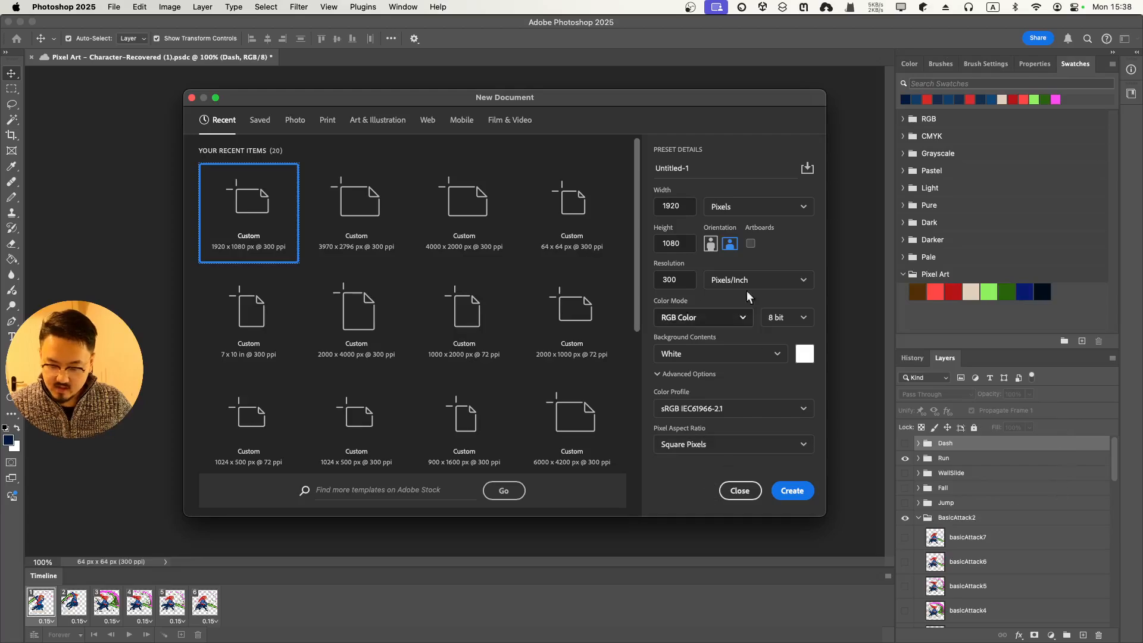
{"action": "left_click", "coordinate": [707, 166]}
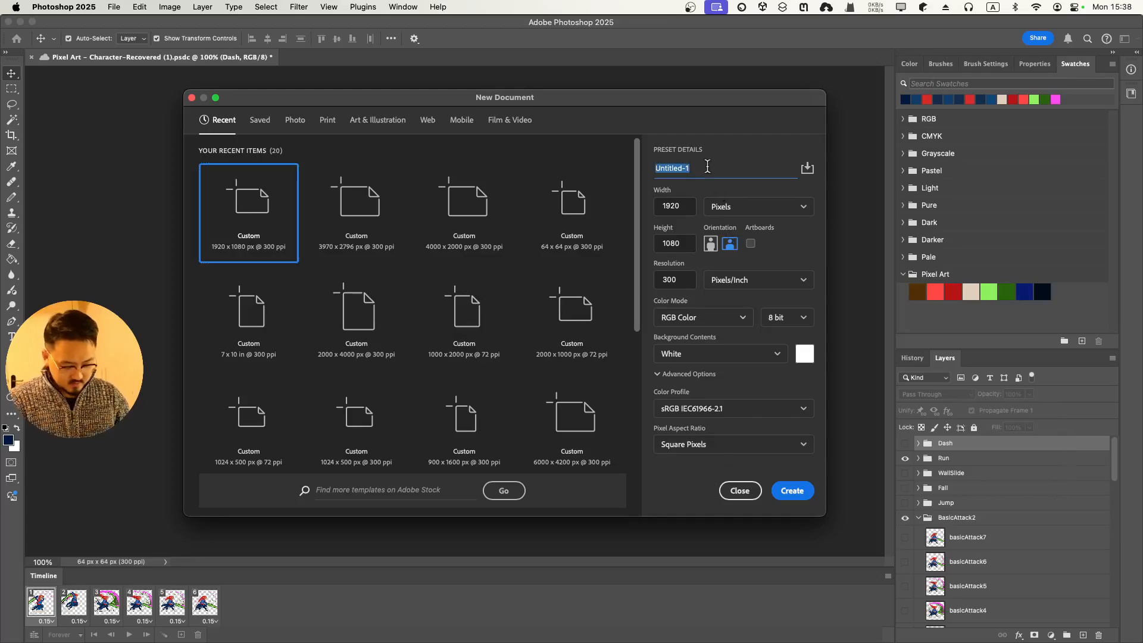
{"action": "type", "text": "pixel backgr"}
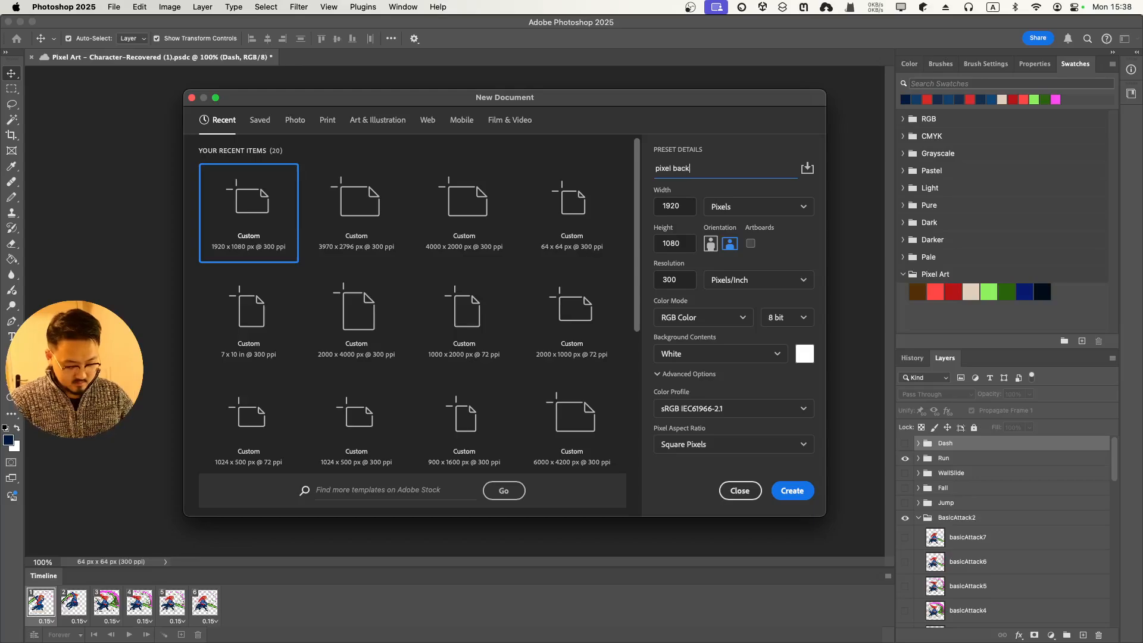
{"action": "type", "text": "d"}
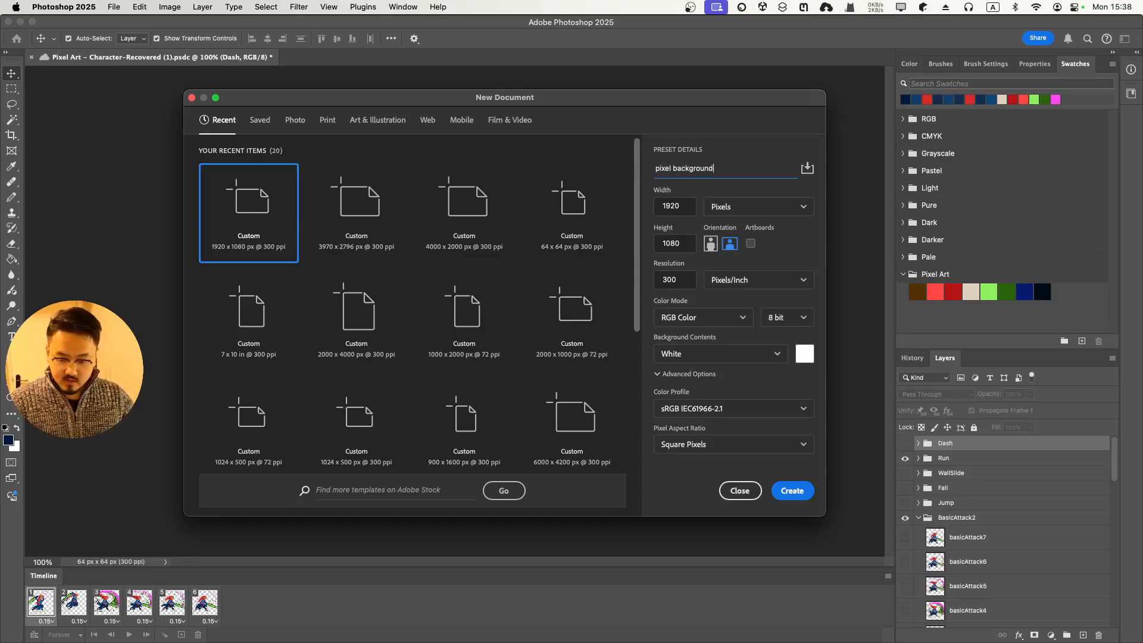
{"action": "left_click", "coordinate": [777, 485]}
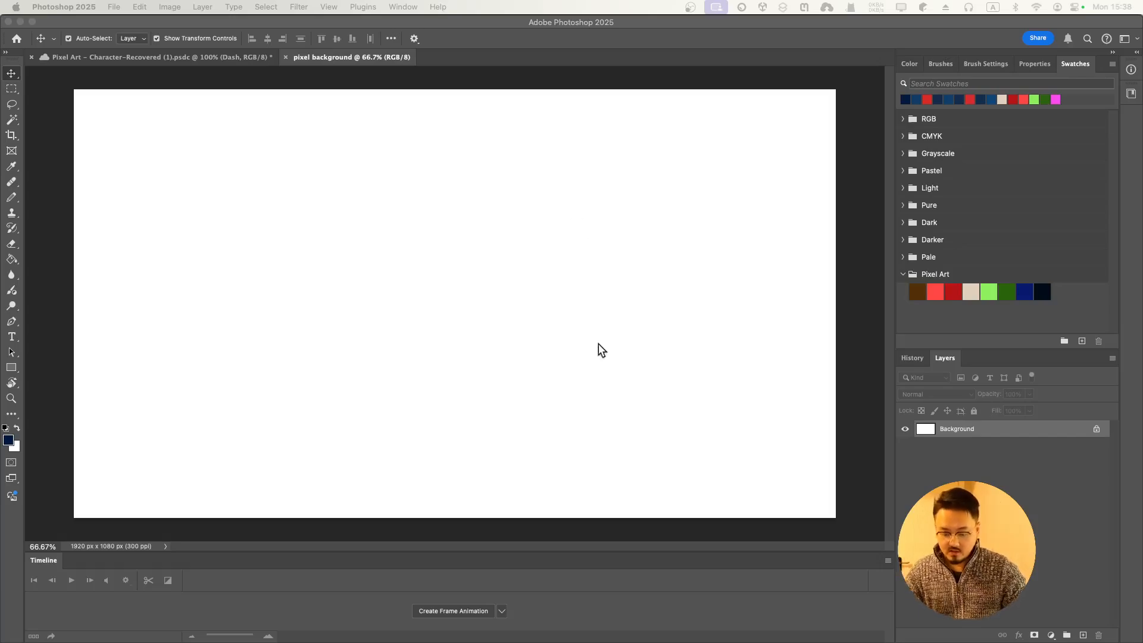
- Switch to Unity to examine the player, walls and ground in the SampleScene
{"action": "key", "text": "ctrl+Left"}
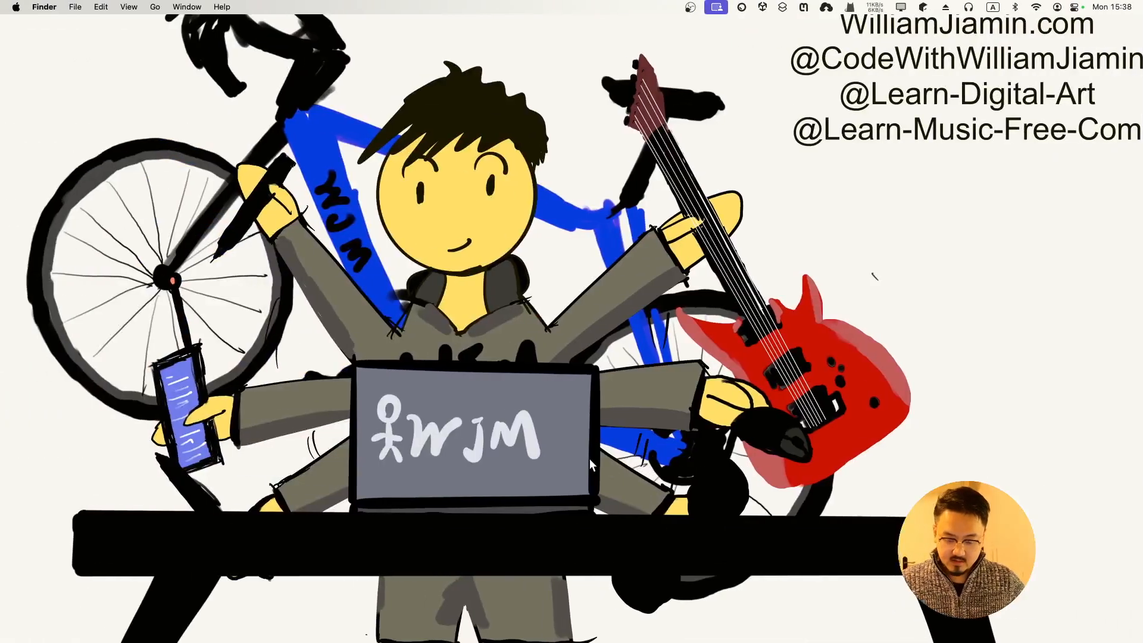
{"action": "key", "text": "ctrl+Up"}
{"action": "key", "text": "ctrl+Right"}
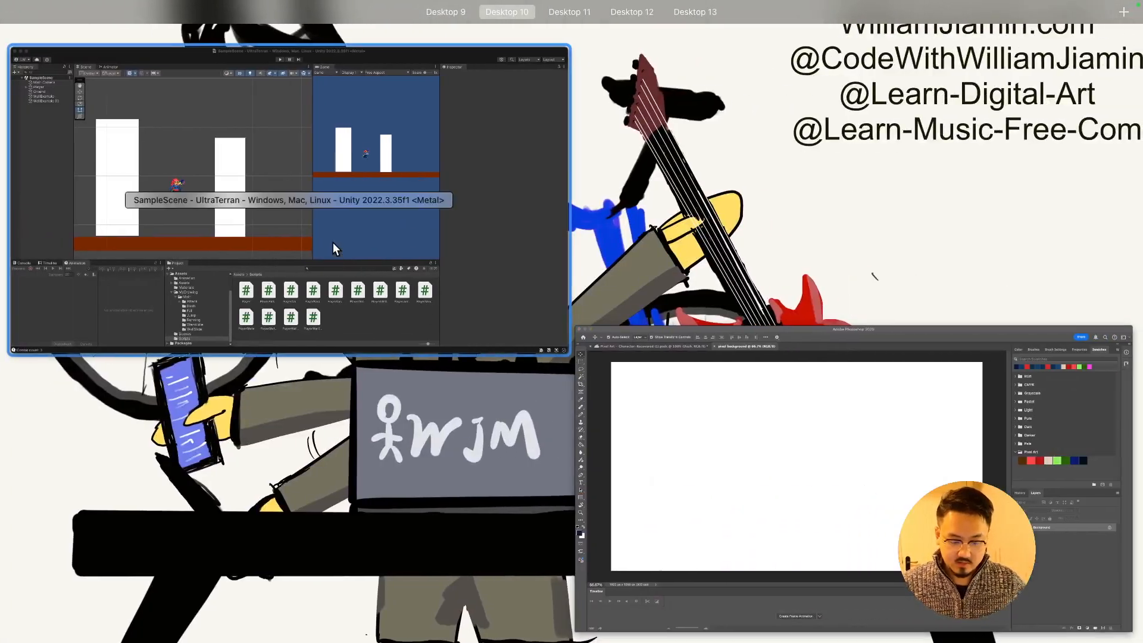
{"action": "left_click", "coordinate": [333, 241]}
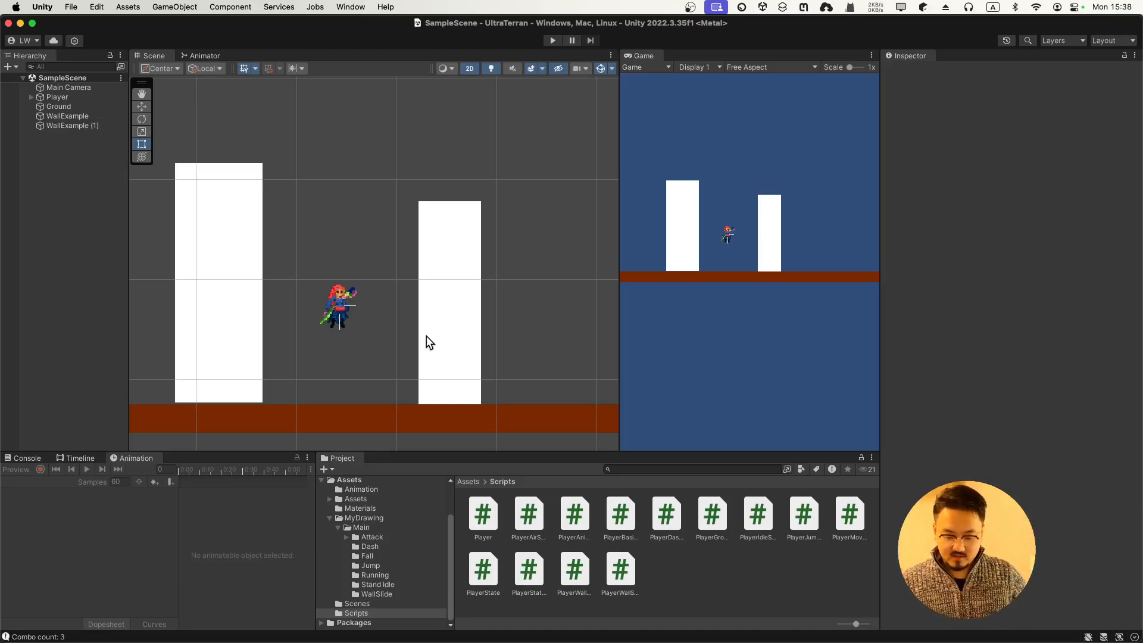
- Switch back to Photoshop and add a new empty layer above the Background of the pixel background document
{"action": "key", "text": "ctrl+Up"}
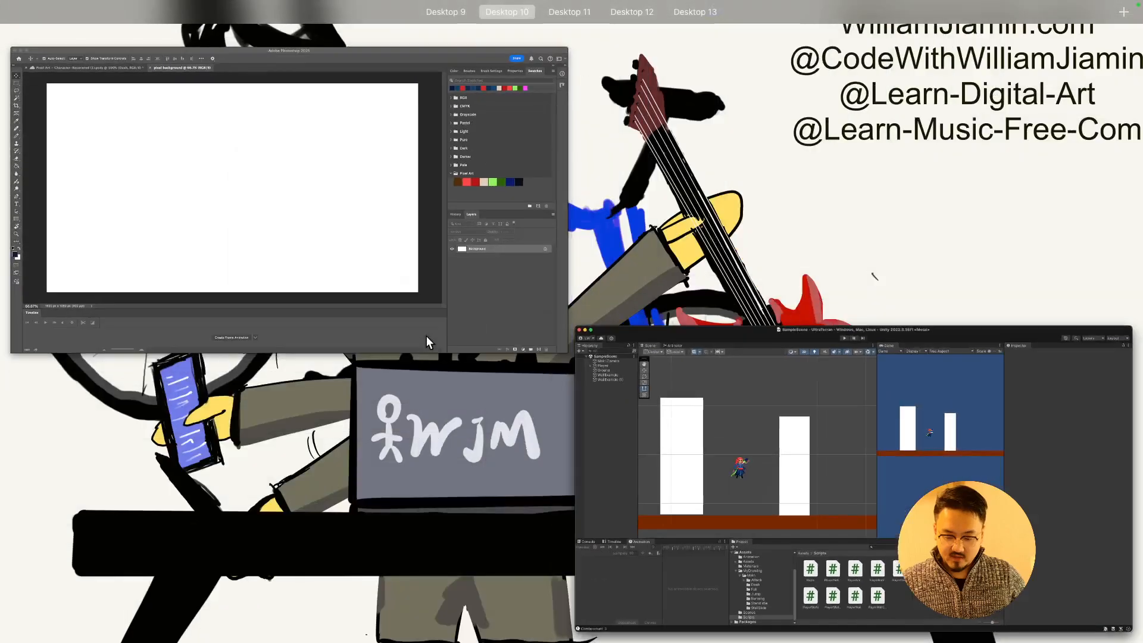
{"action": "left_click", "coordinate": [313, 288]}
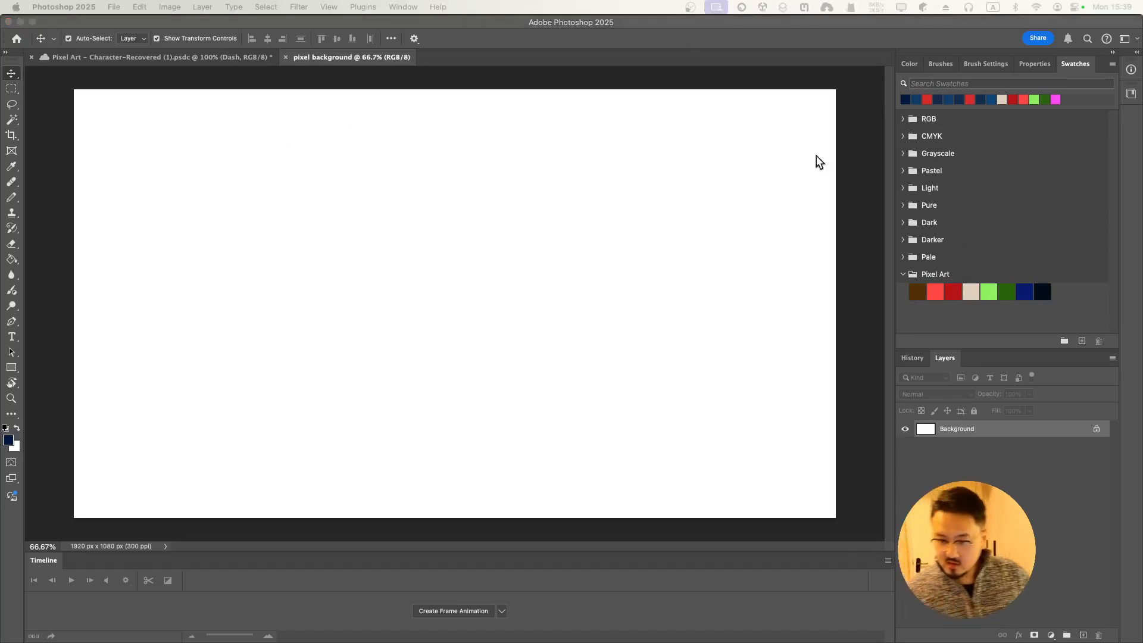
{"action": "left_click", "coordinate": [1082, 635]}
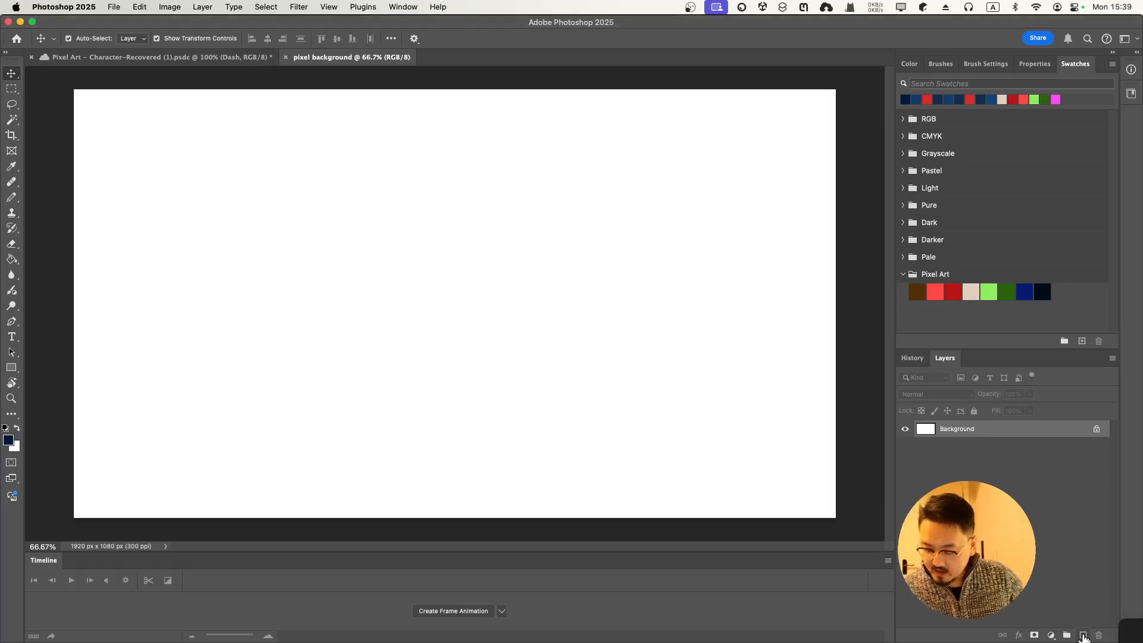
{"action": "left_click", "coordinate": [1082, 636]}
- Try a thin freehand Pencil stroke in the upper part of the canvas, and undo it
{"action": "key", "text": "b"}
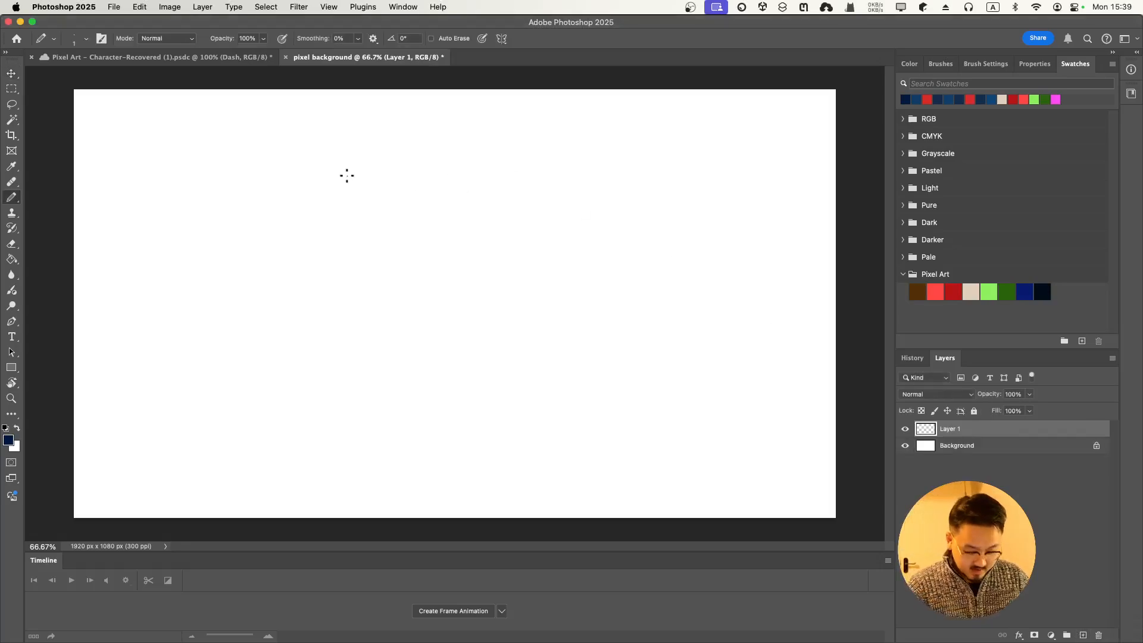
{"action": "mouse_move", "coordinate": [431, 149]}
{"action": "left_mouse_down"}
{"action": "mouse_move", "coordinate": [505, 204]}
{"action": "mouse_move", "coordinate": [568, 181]}
{"action": "left_mouse_up"}
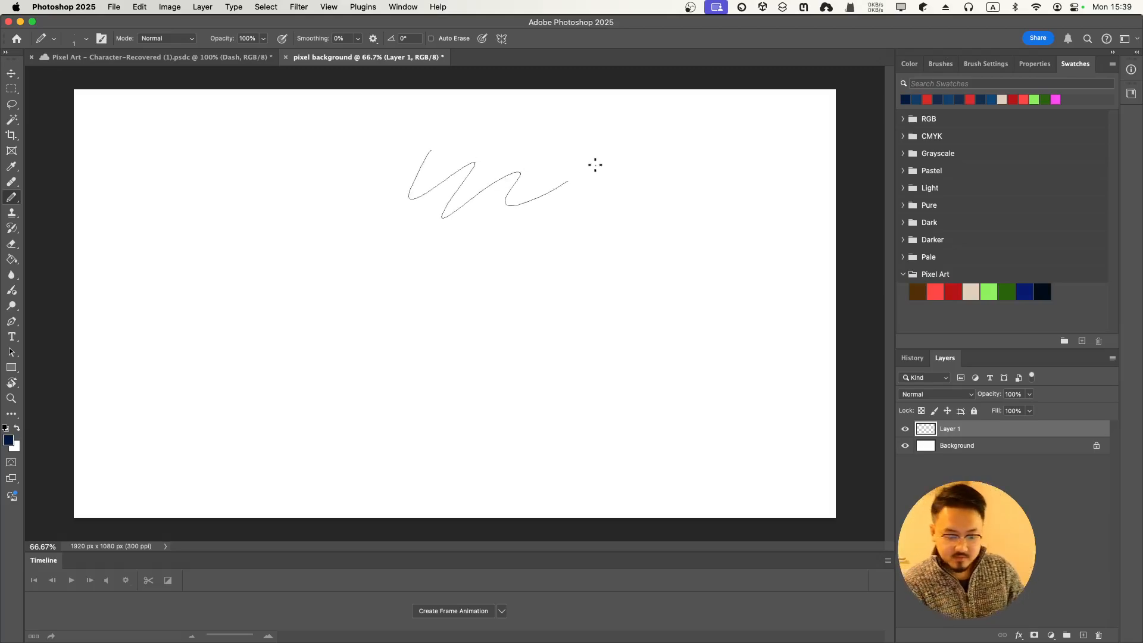
{"action": "key", "text": "super+z"}
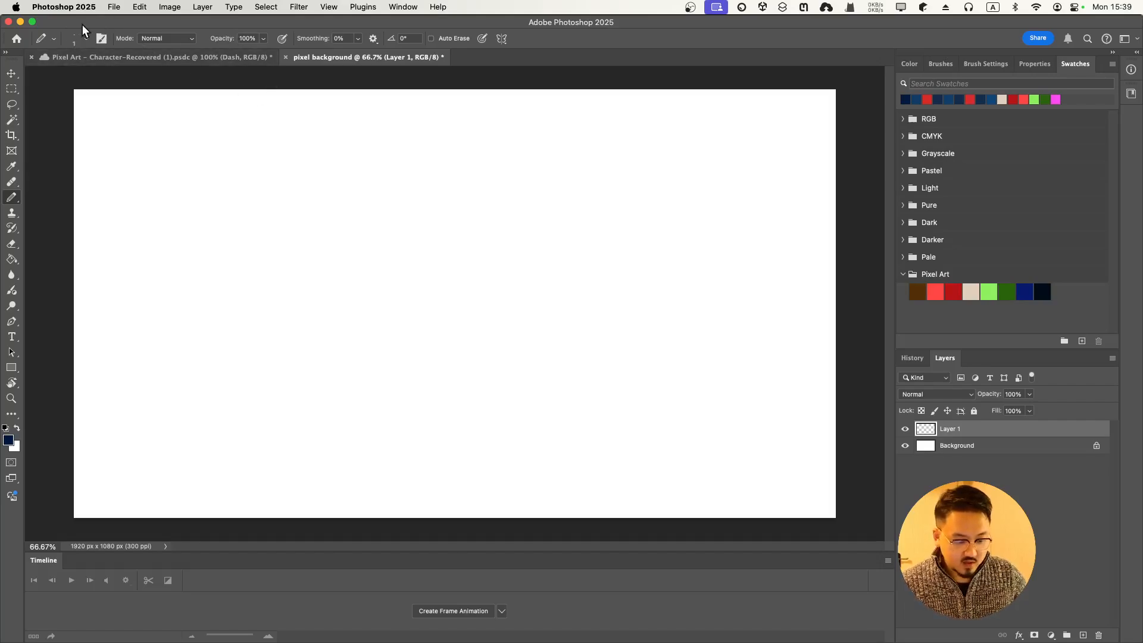
{"action": "left_click", "coordinate": [115, 7]}
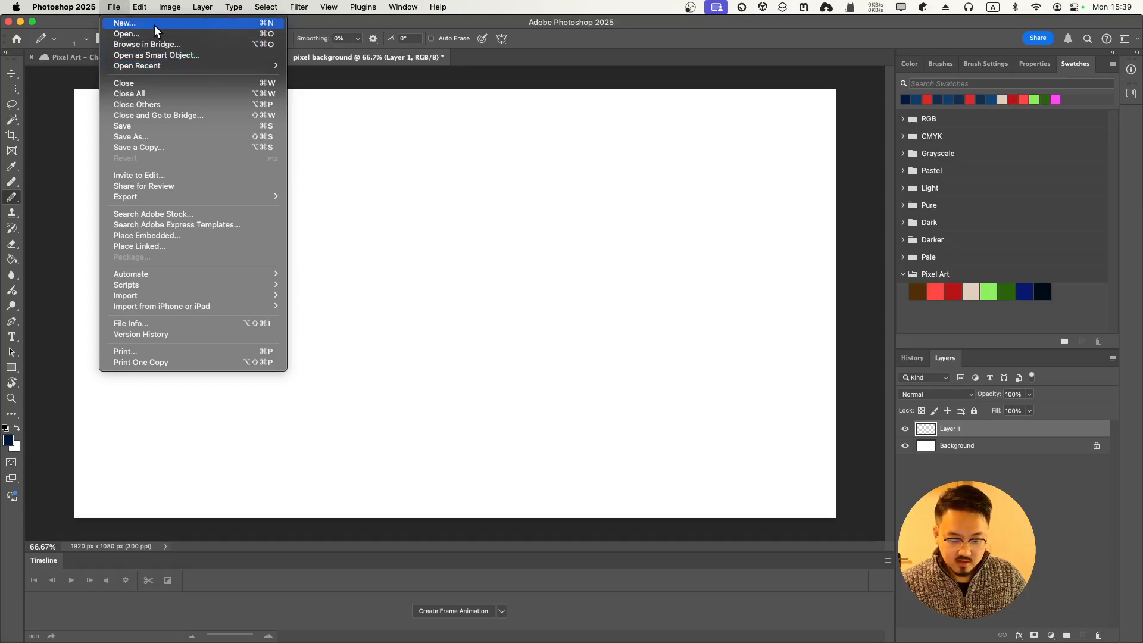
{"action": "left_click", "coordinate": [239, 124]}
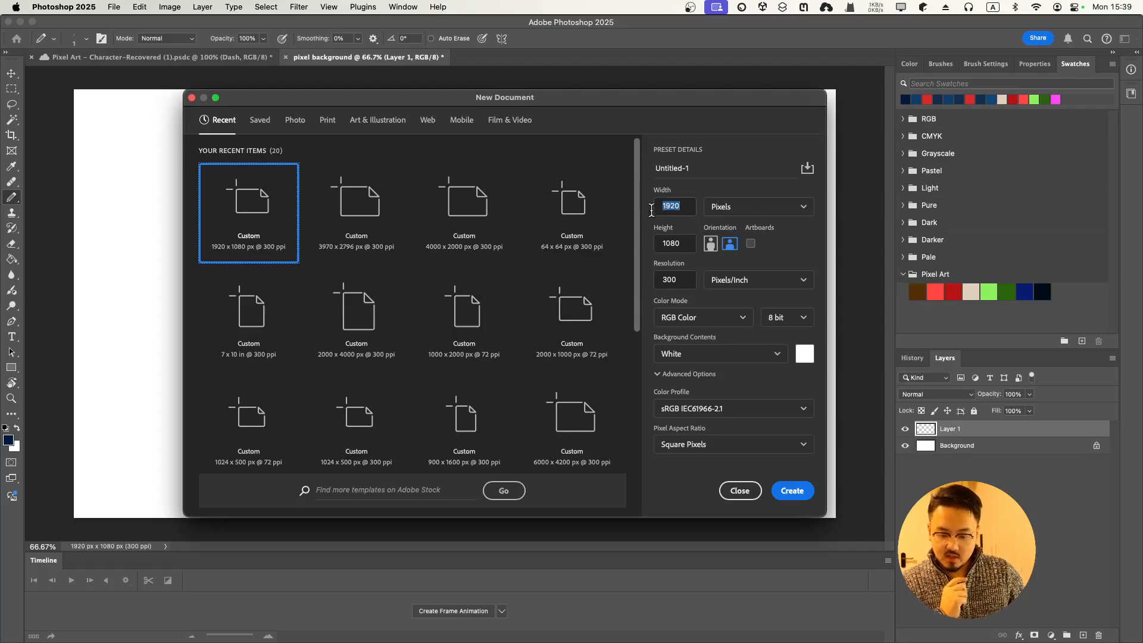
{"action": "left_click", "coordinate": [684, 213]}
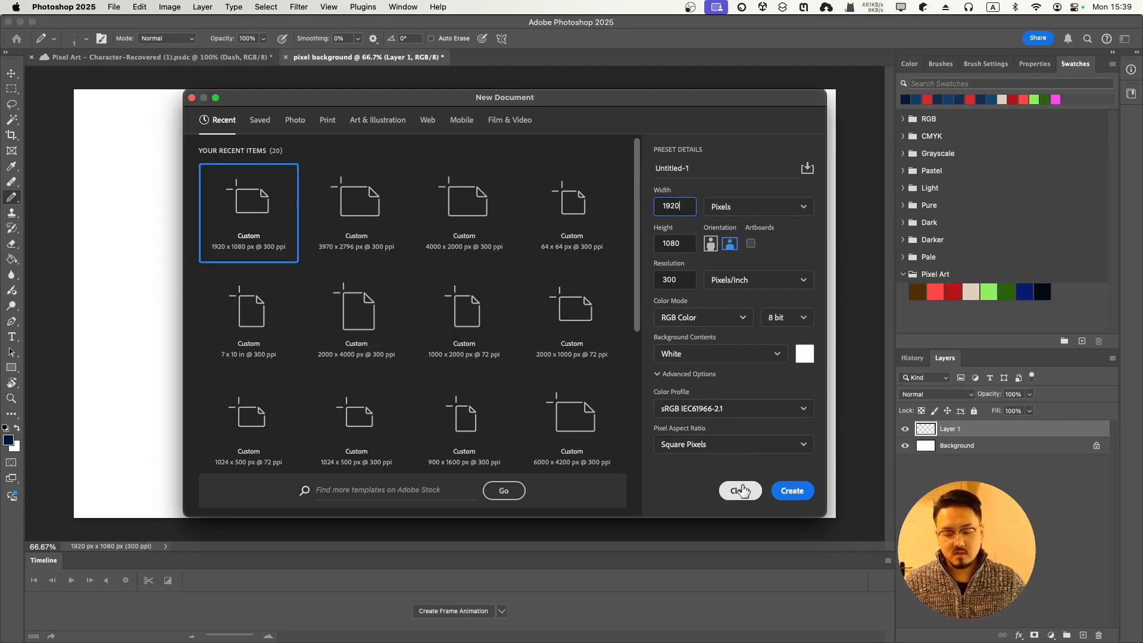
{"action": "left_click", "coordinate": [739, 490]}
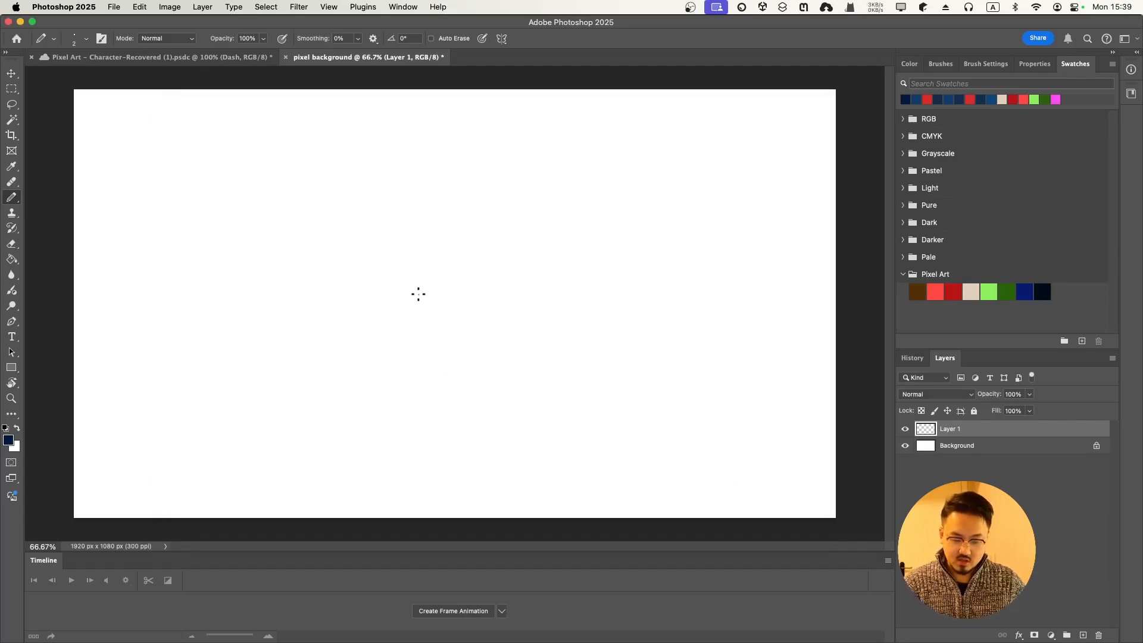
- Increase the pencil size to 10 px and test it with a zigzag stroke near the canvas centre, undoing the stroke
{"action": "key", "text": "bracketright"}
{"action": "key", "text": "bracketright"}
{"action": "key", "text": "bracketright"}
{"action": "key", "text": "bracketright"}
{"action": "key", "text": "bracketright"}
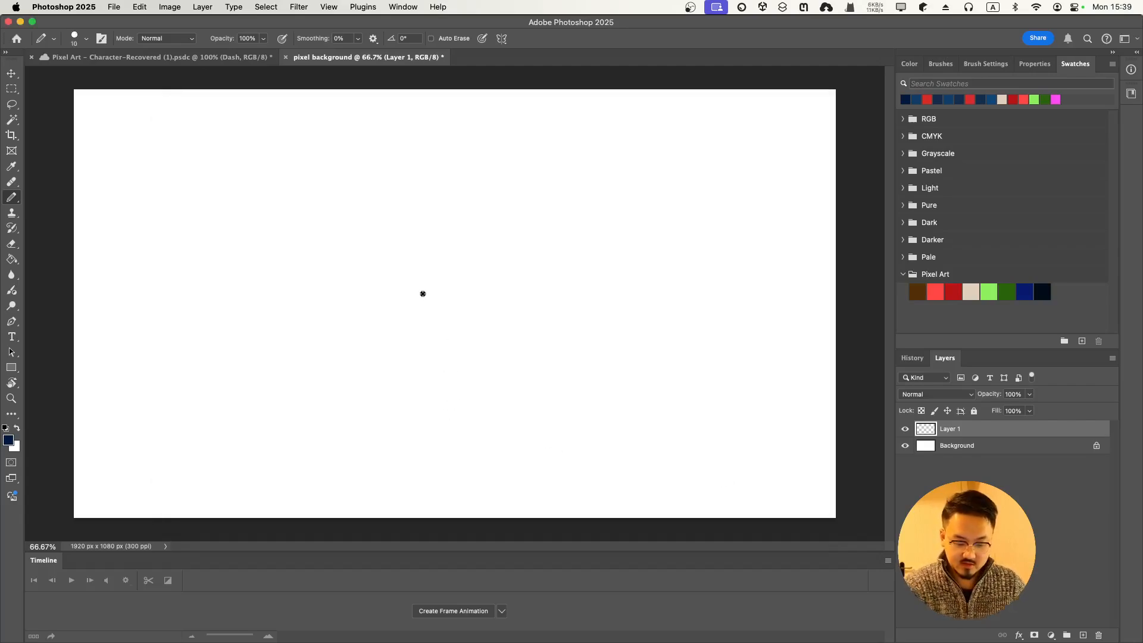
{"action": "left_click_drag", "start_coordinate": [470, 262], "coordinate": [601, 313]}
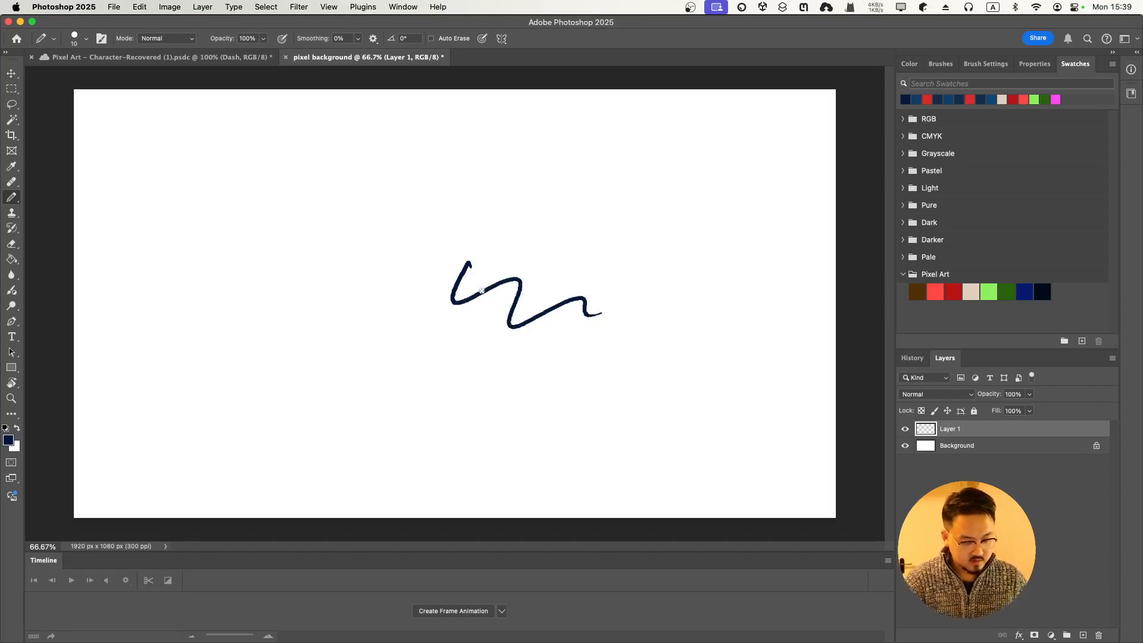
{"action": "key", "text": "super+z"}
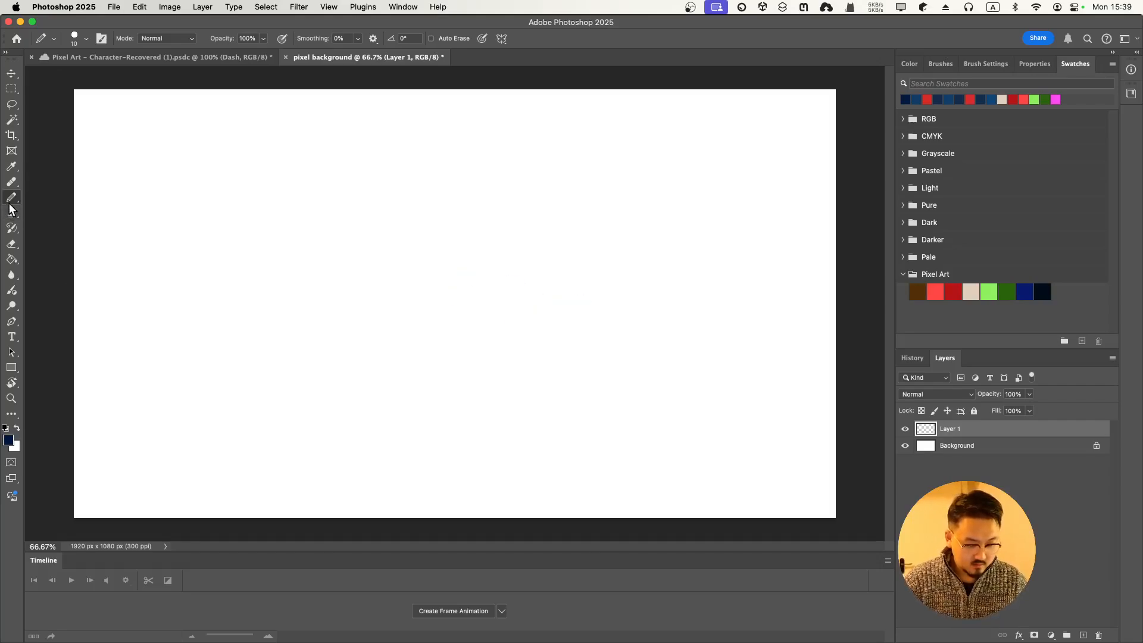
- Choose the Hard Round tip from General Brushes for the Pencil tool
{"action": "right_click", "coordinate": [11, 197]}
{"action": "left_click", "coordinate": [46, 206]}
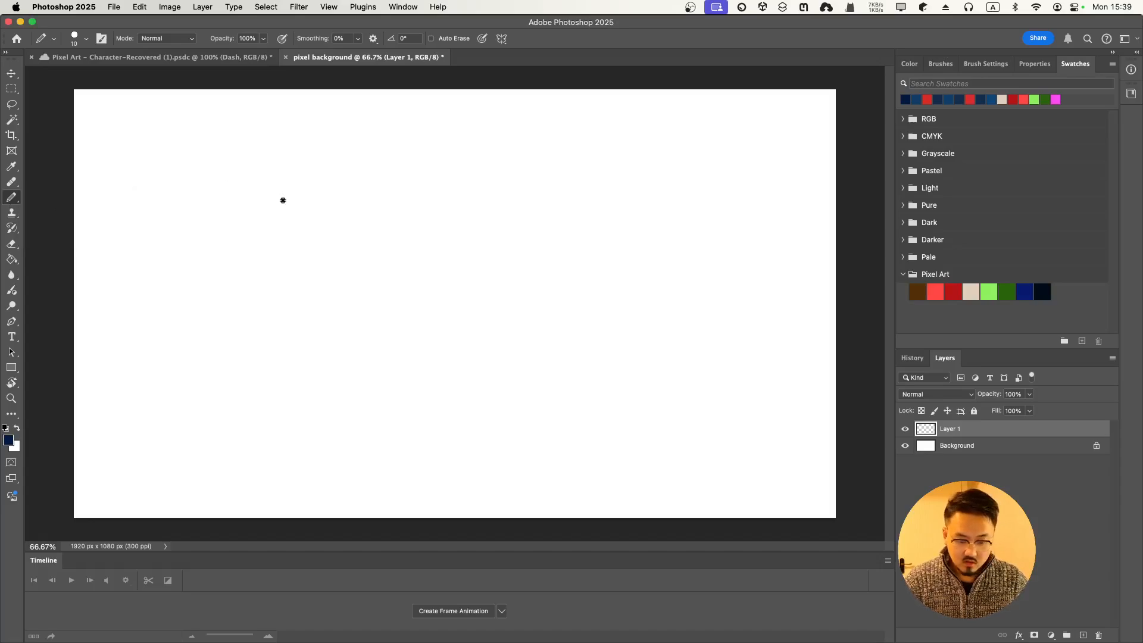
{"action": "left_click", "coordinate": [932, 62]}
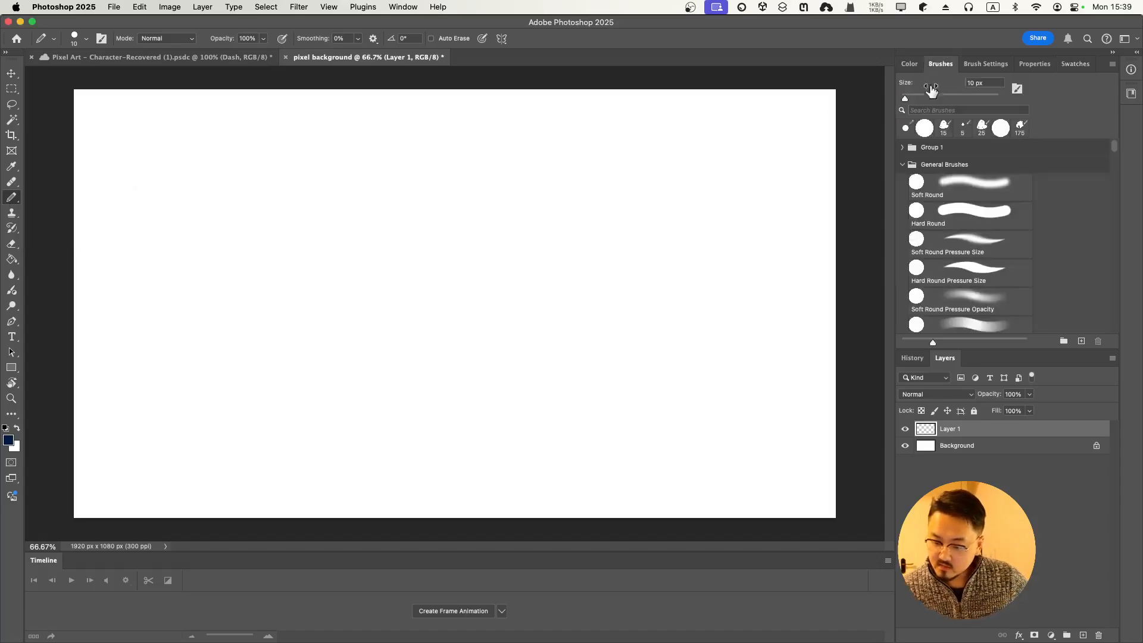
{"action": "left_click", "coordinate": [971, 213]}
- Try freehand strokes with the Hard Round pencil across the middle of the canvas, and undo them
{"action": "mouse_move", "coordinate": [305, 303]}
{"action": "left_mouse_down"}
{"action": "mouse_move", "coordinate": [584, 296]}
{"action": "mouse_move", "coordinate": [612, 360]}
{"action": "mouse_move", "coordinate": [651, 348]}
{"action": "left_mouse_up"}
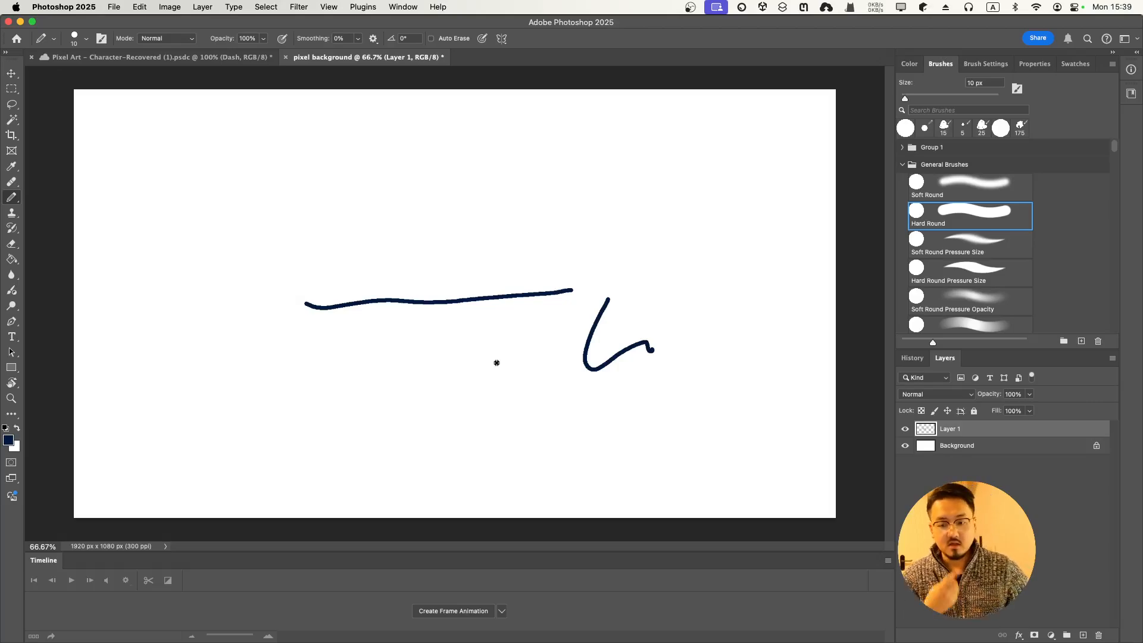
{"action": "key", "text": "super+z"}
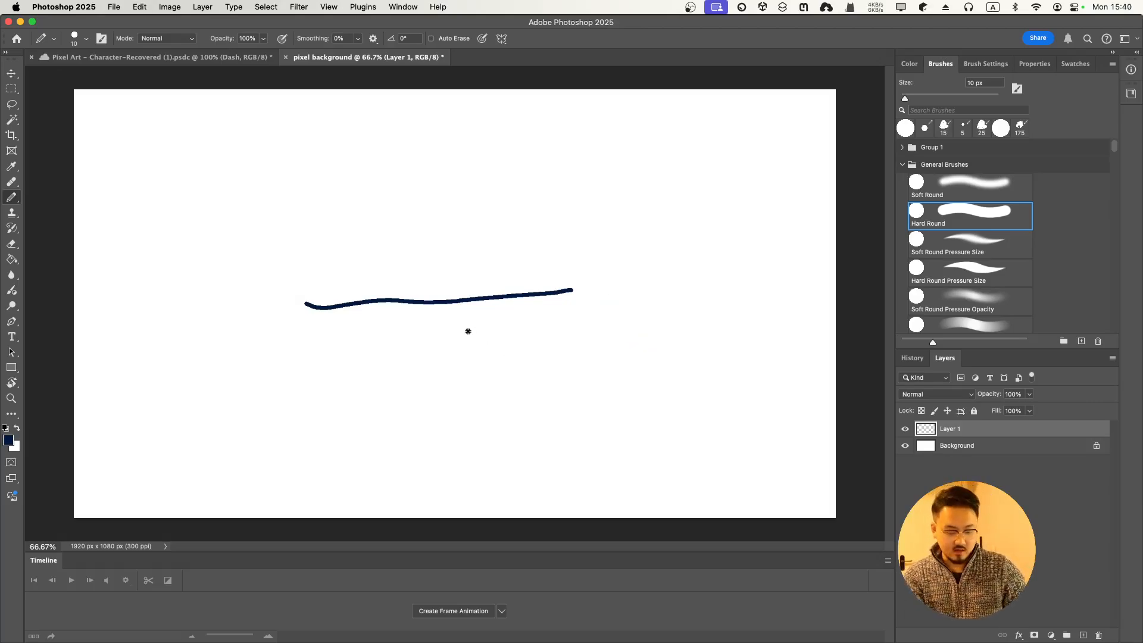
{"action": "key", "text": "super+z"}
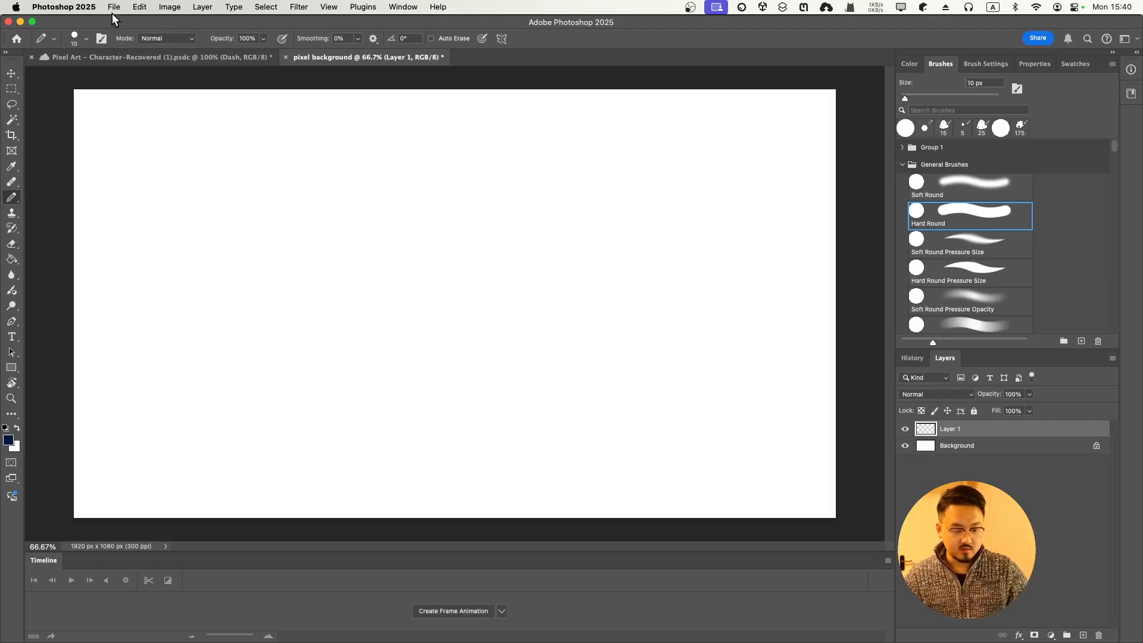
{"action": "left_click", "coordinate": [114, 7]}
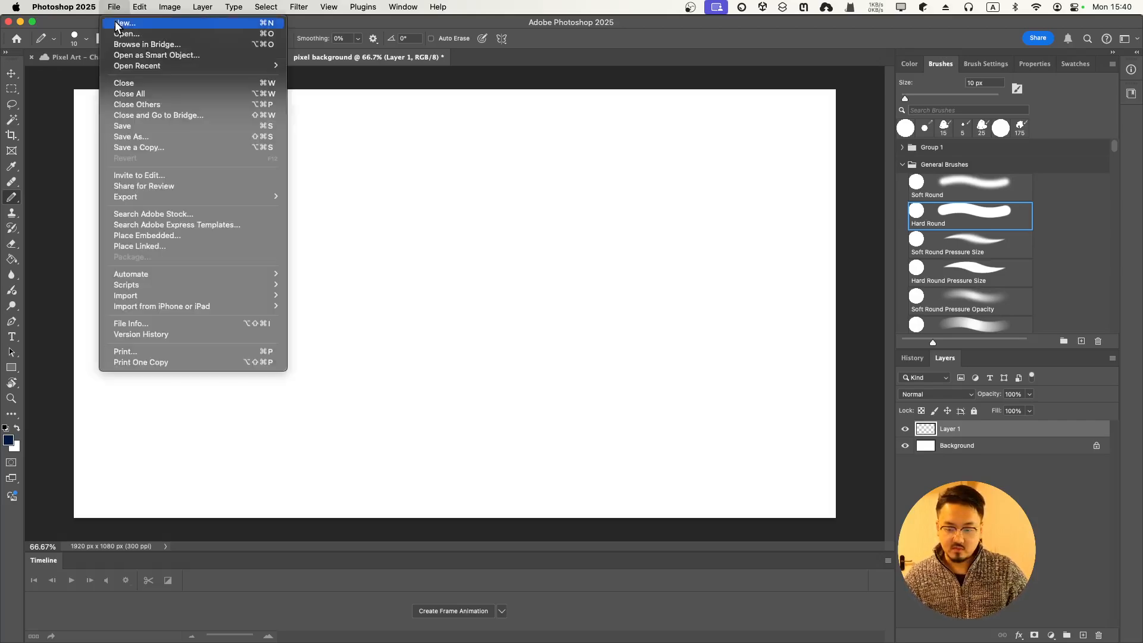
{"action": "left_click", "coordinate": [877, 181]}
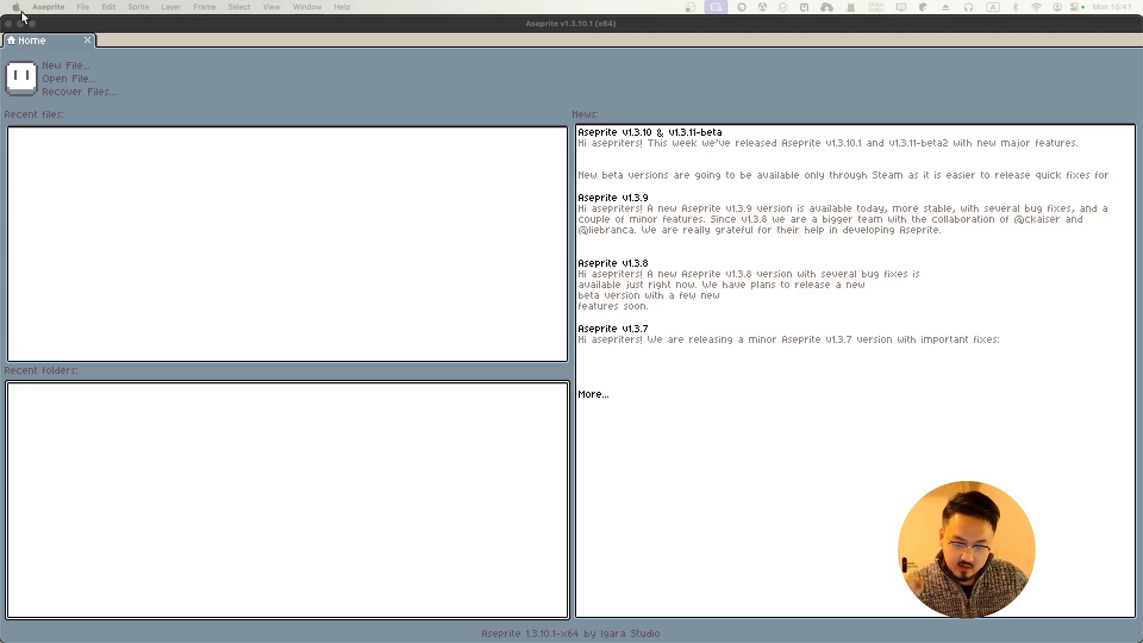
- Switch to Aseprite and start a new sprite with a width of 1920 px and a height of 1080 px
{"action": "left_click", "coordinate": [267, 82]}
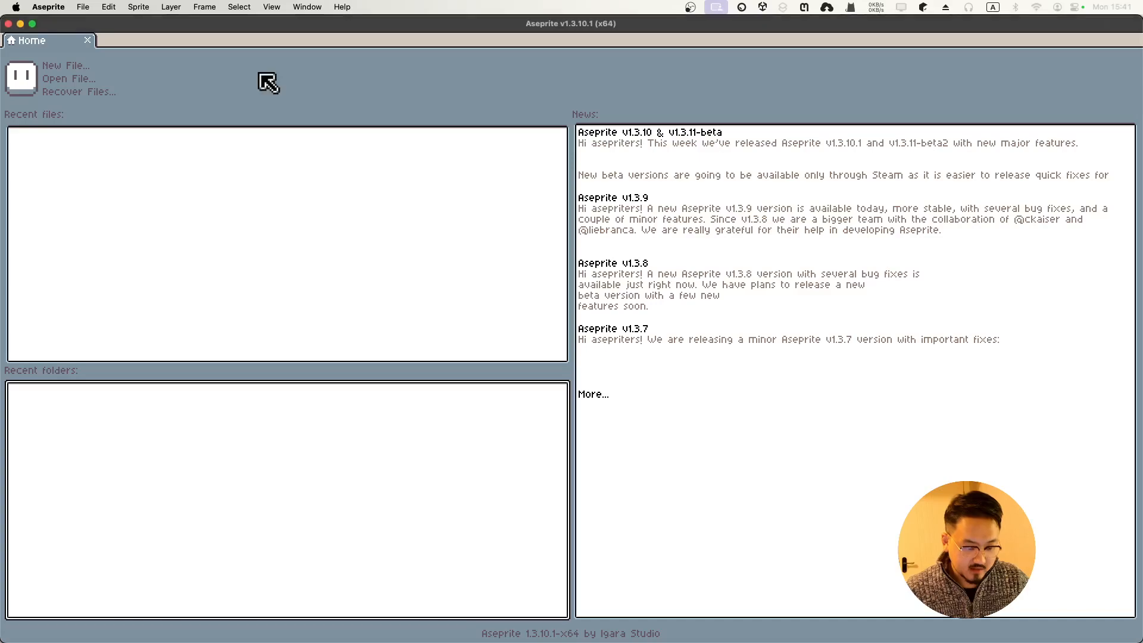
{"action": "left_click", "coordinate": [79, 73]}
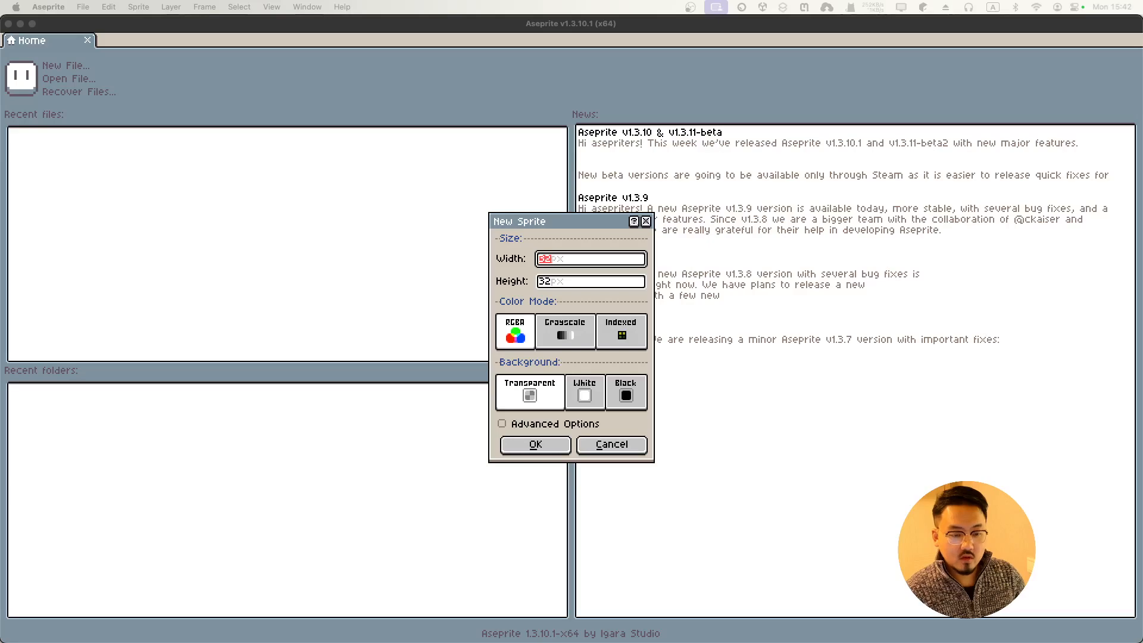
{"action": "left_click", "coordinate": [560, 258]}
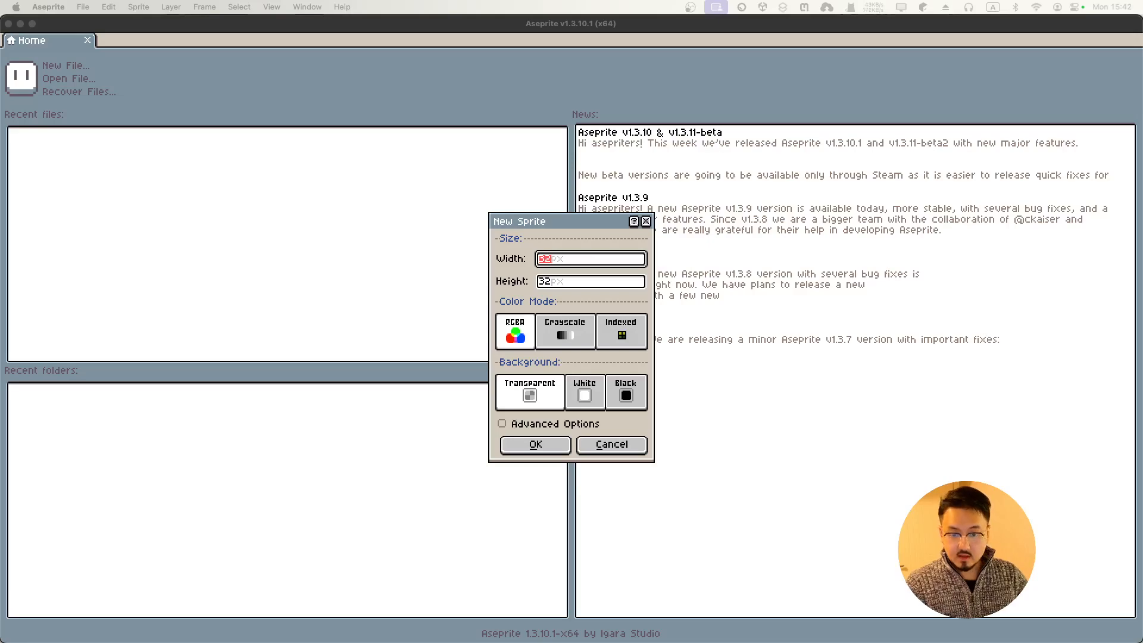
{"action": "left_click", "coordinate": [567, 263]}
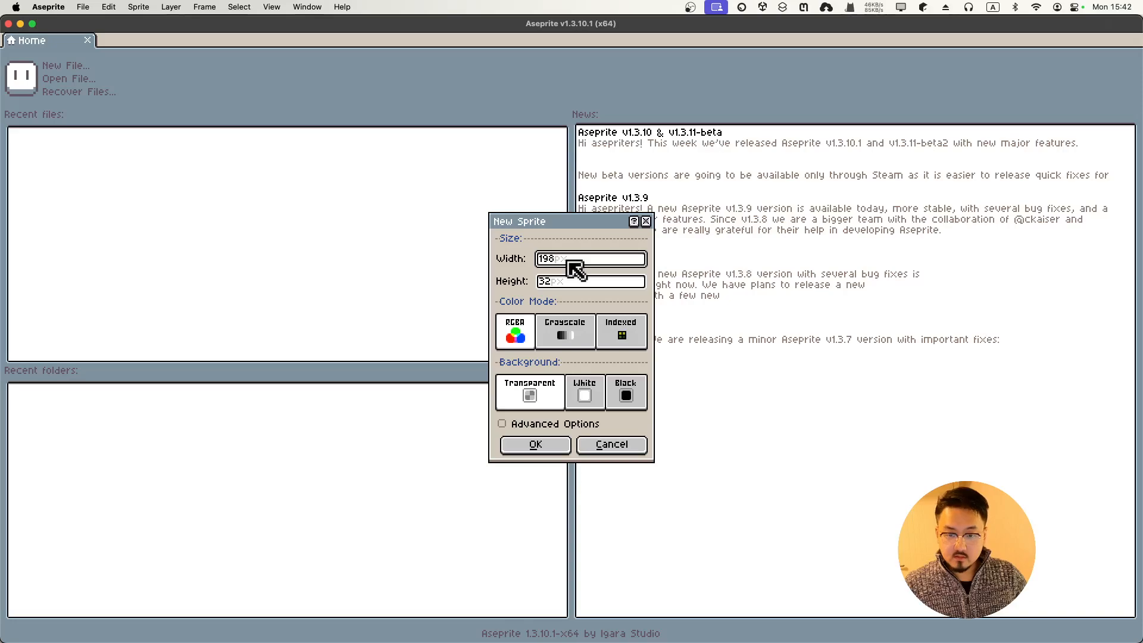
{"action": "type", "text": "192"}
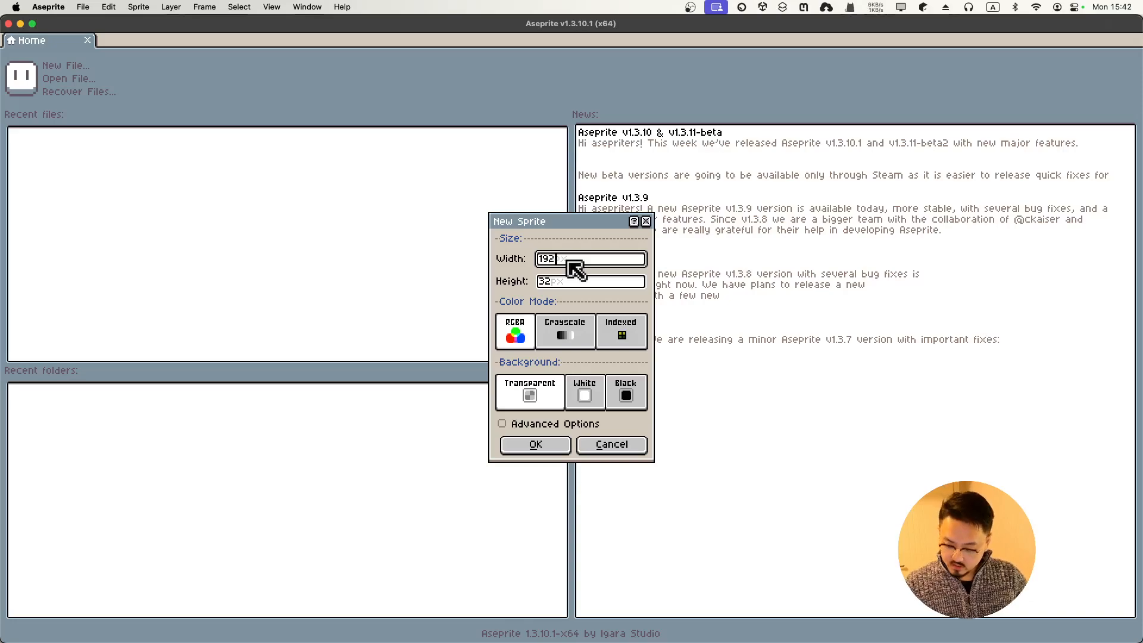
{"action": "type", "text": "0"}
{"action": "key", "text": "Tab"}
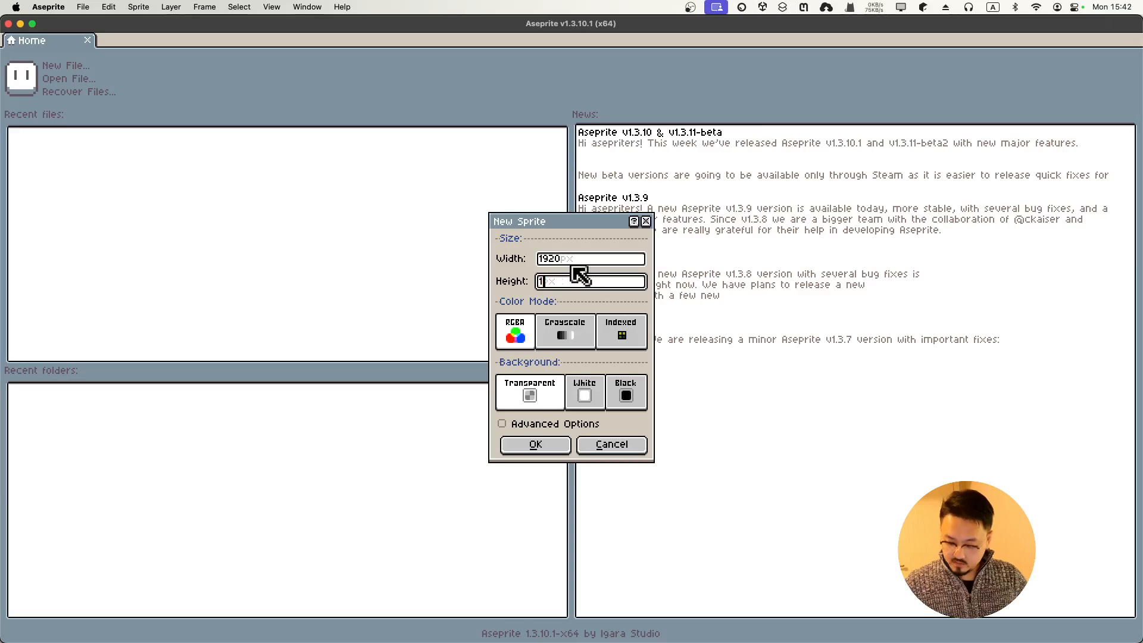
{"action": "type", "text": "1080"}
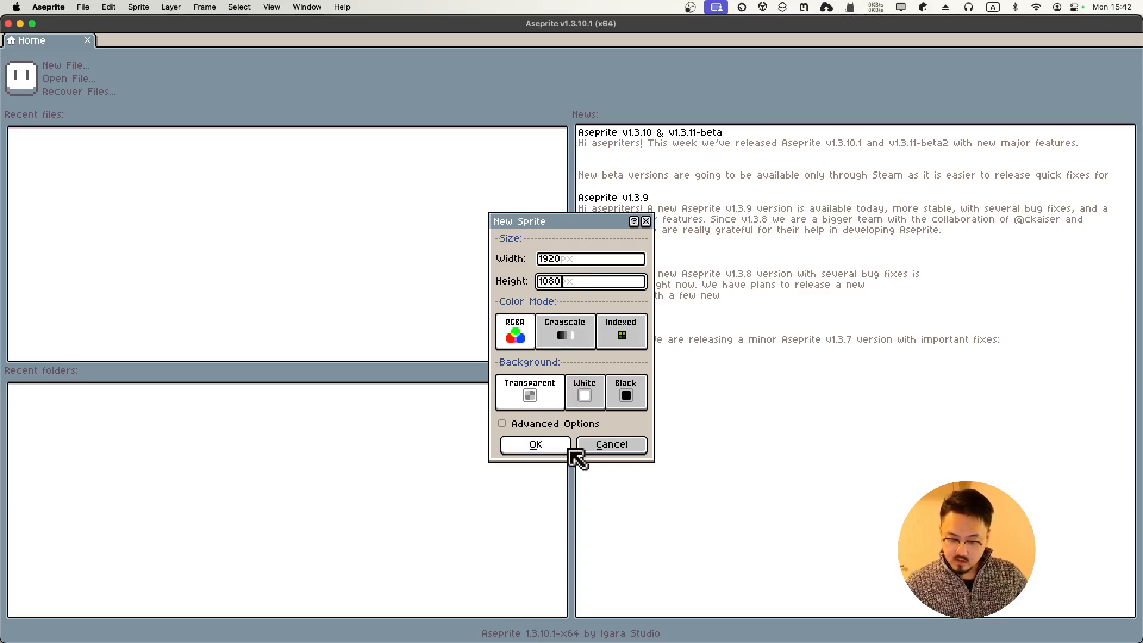
- Show the advanced options, keep the pixel aspect ratio at Square Pixels (1:1), and create the transparent RGBA sprite
{"action": "left_click", "coordinate": [505, 425]}
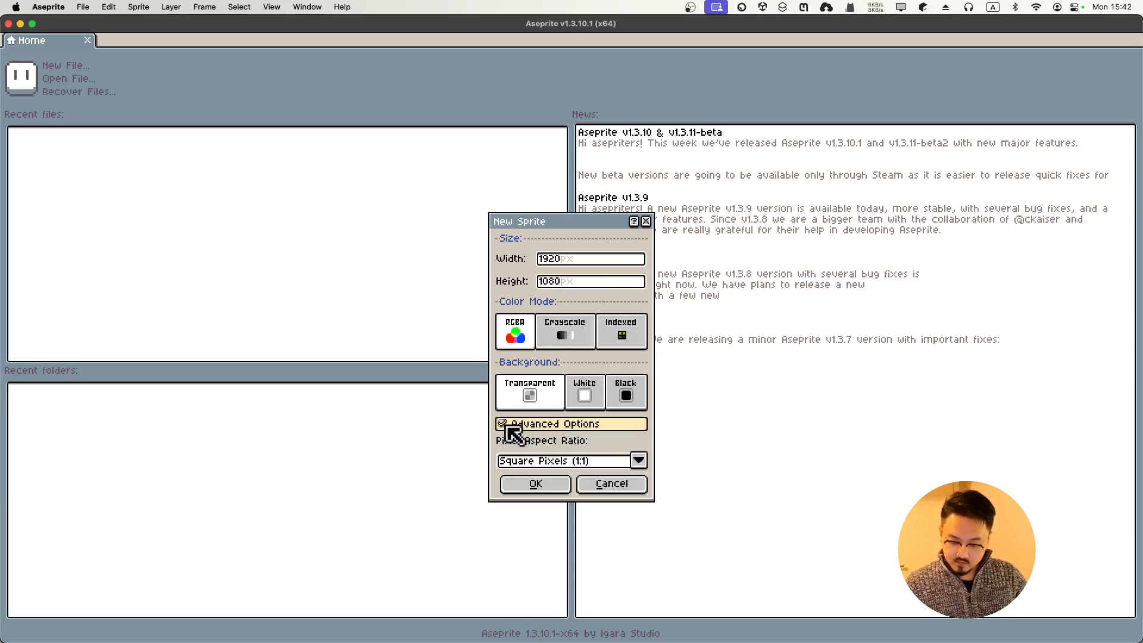
{"action": "left_click", "coordinate": [639, 464]}
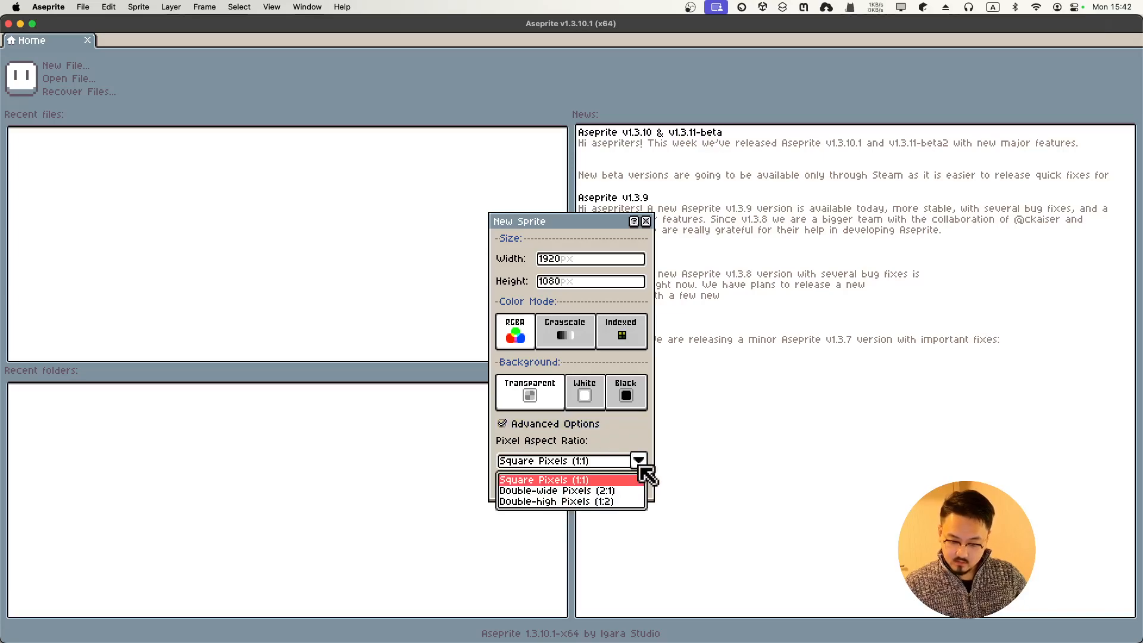
{"action": "left_click", "coordinate": [639, 468]}
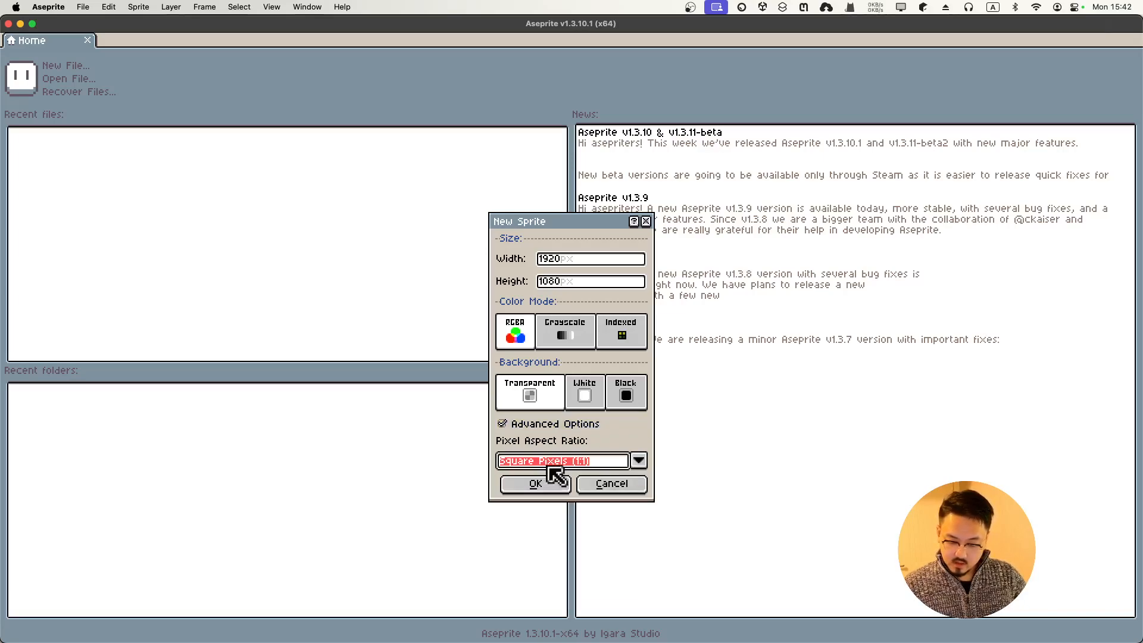
{"action": "left_click", "coordinate": [531, 489]}
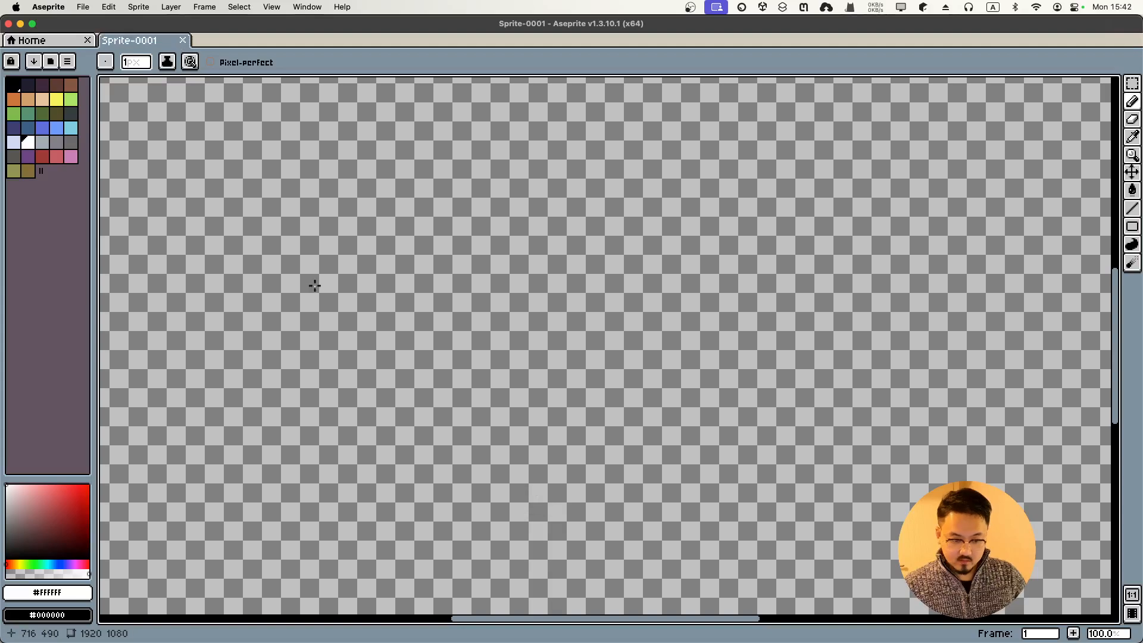
{"action": "scroll", "coordinate": [367, 314], "scroll_direction": "down", "scroll_amount": 3}
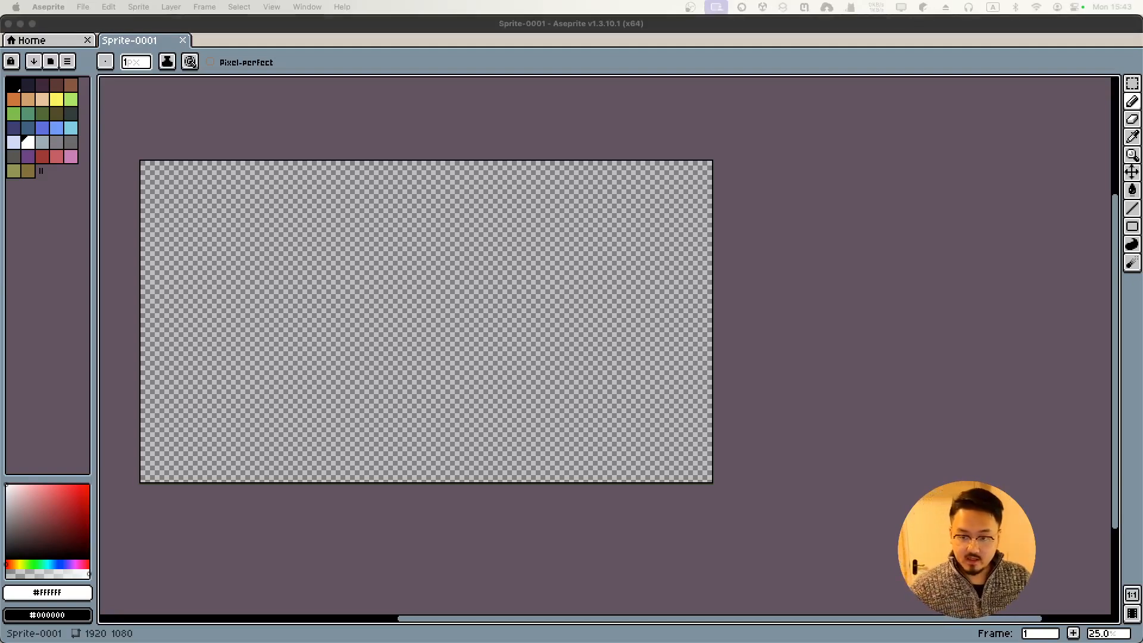
{"action": "left_click", "coordinate": [379, 116]}
{"action": "scroll", "coordinate": [379, 122], "scroll_direction": "left", "scroll_amount": 5}
{"action": "scroll", "coordinate": [438, 246], "scroll_direction": "down", "scroll_amount": 1}
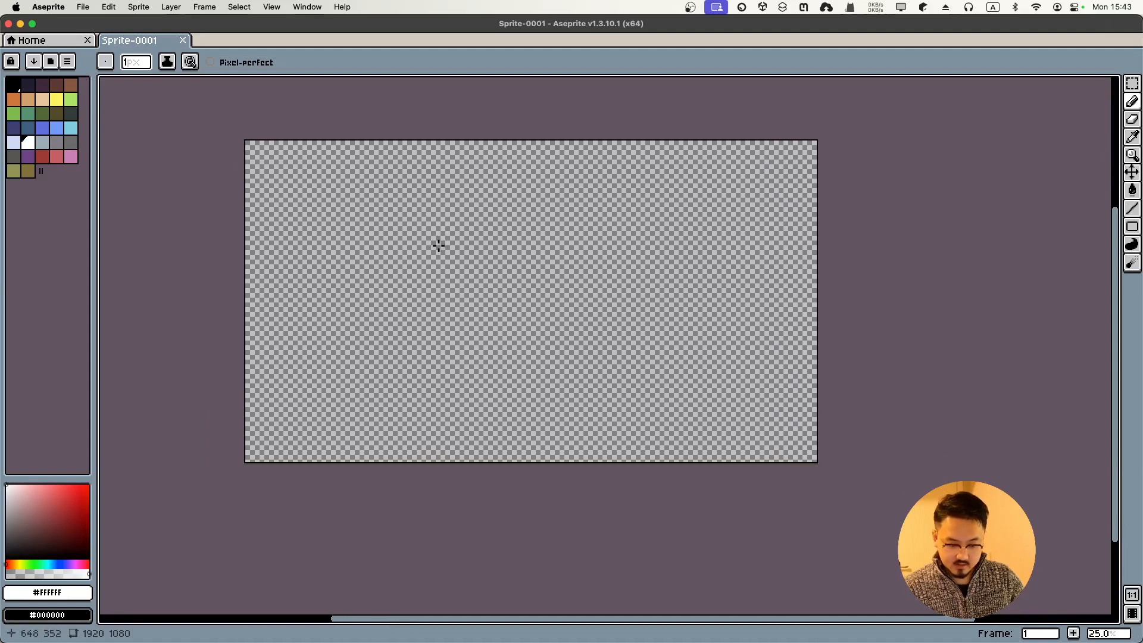
{"action": "scroll", "coordinate": [439, 245], "scroll_direction": "down", "scroll_amount": 1}
{"action": "scroll", "coordinate": [439, 245], "scroll_direction": "up", "scroll_amount": 1}
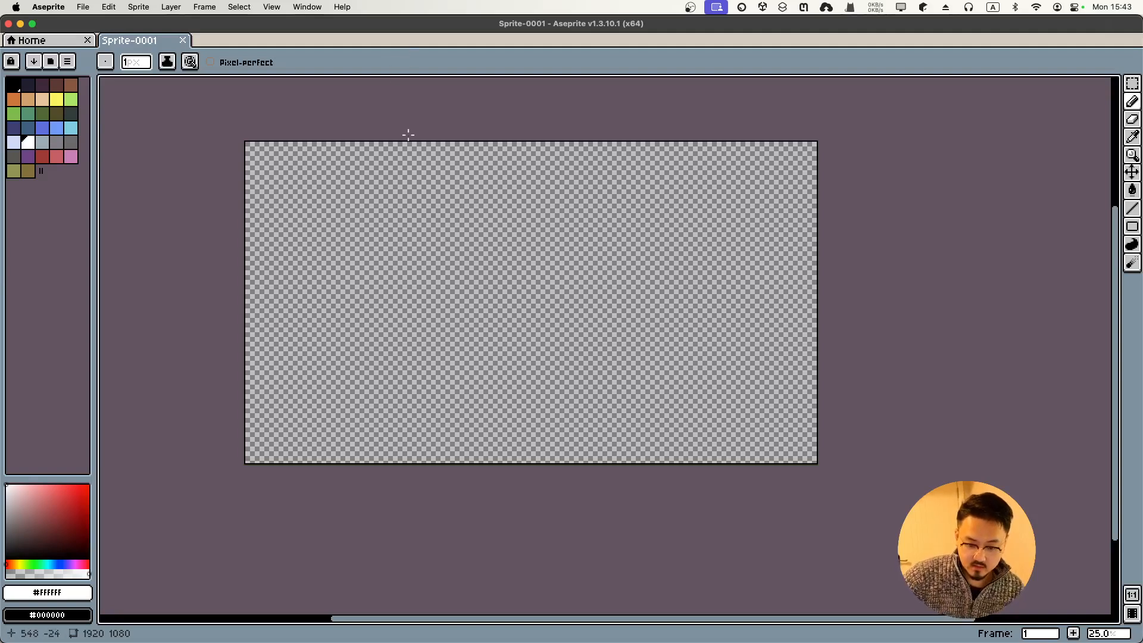
{"action": "scroll", "coordinate": [487, 272], "scroll_direction": "down", "scroll_amount": 1}
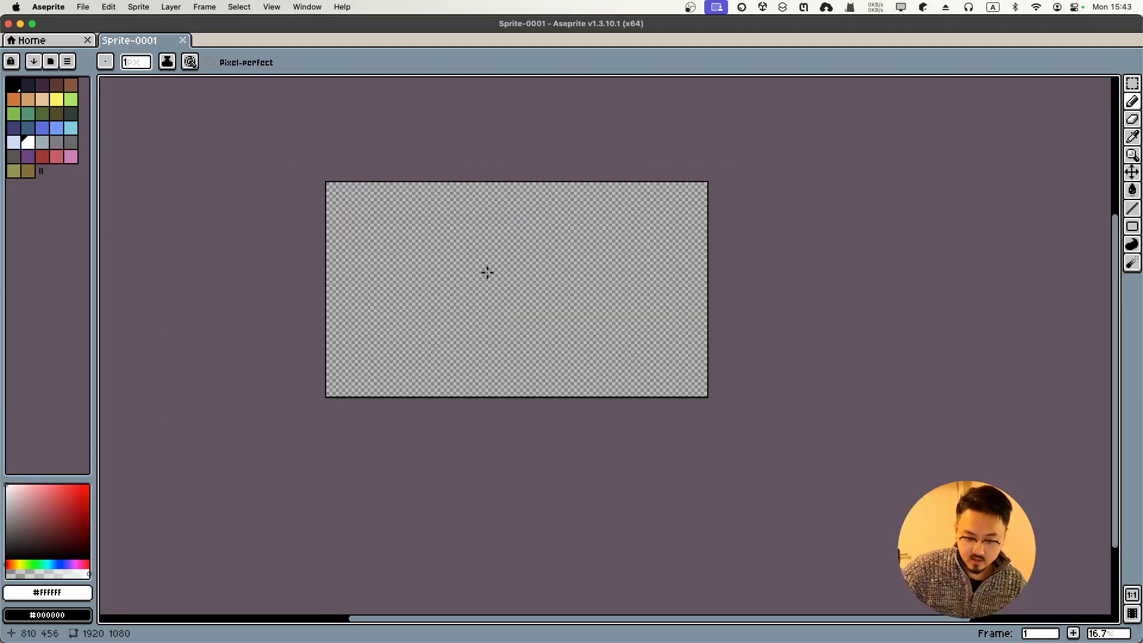
- Try a white freehand pencil stroke across the middle of the canvas, and undo it
{"action": "scroll", "coordinate": [487, 272], "scroll_direction": "up", "scroll_amount": 2}
{"action": "scroll", "coordinate": [487, 271], "scroll_direction": "down", "scroll_amount": 1}
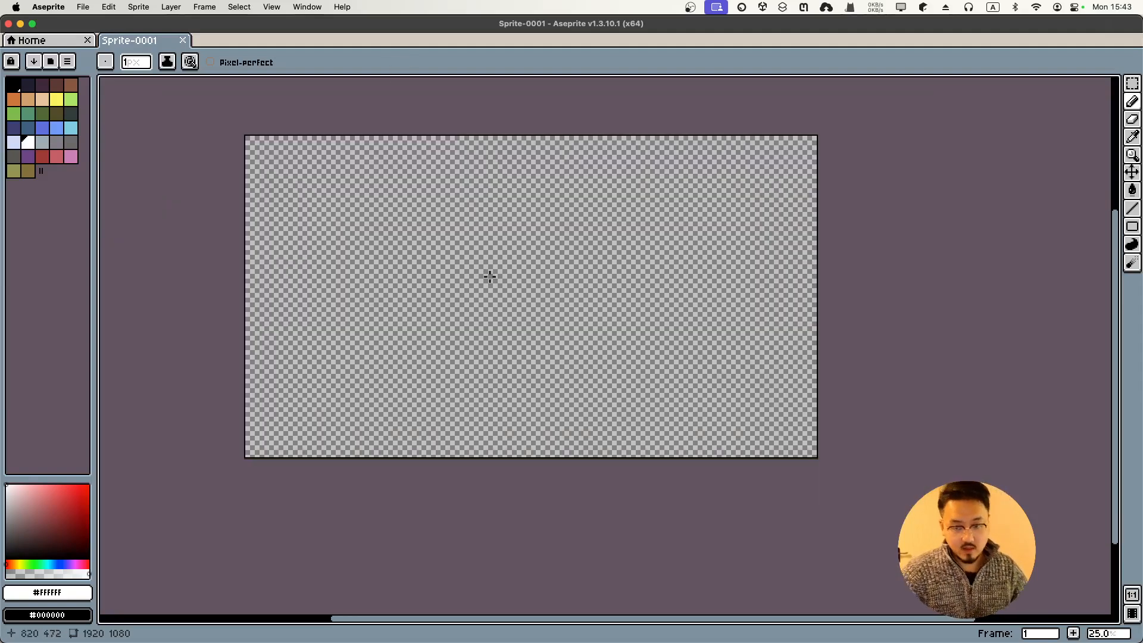
{"action": "scroll", "coordinate": [507, 245], "scroll_direction": "up", "scroll_amount": 1}
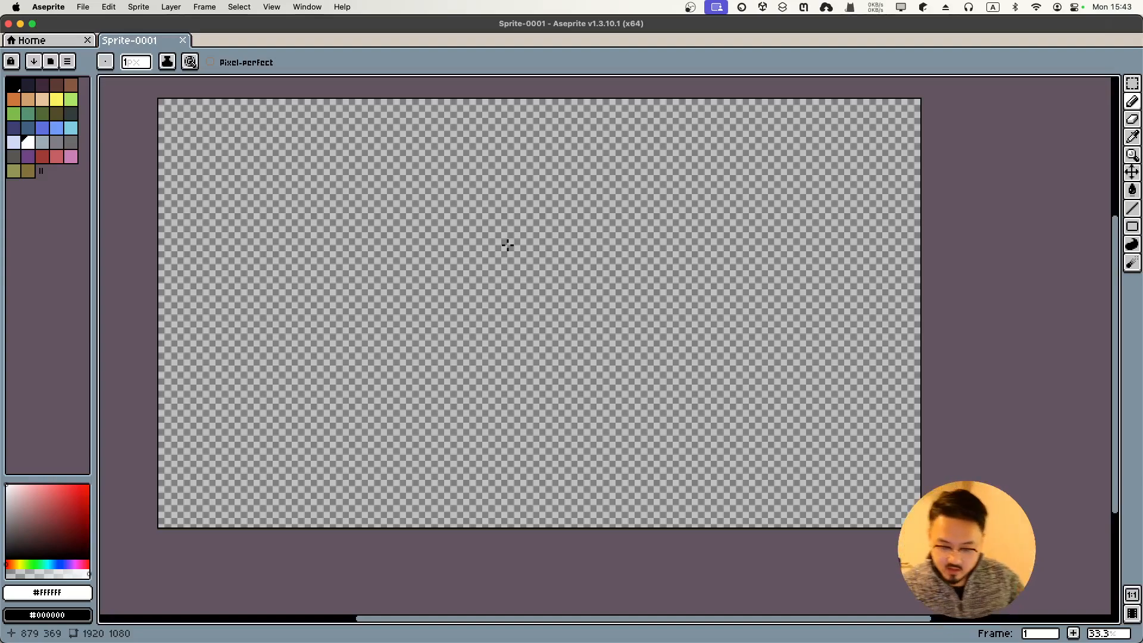
{"action": "mouse_move", "coordinate": [402, 224]}
{"action": "left_mouse_down"}
{"action": "mouse_move", "coordinate": [441, 288]}
{"action": "mouse_move", "coordinate": [587, 323]}
{"action": "left_mouse_up"}
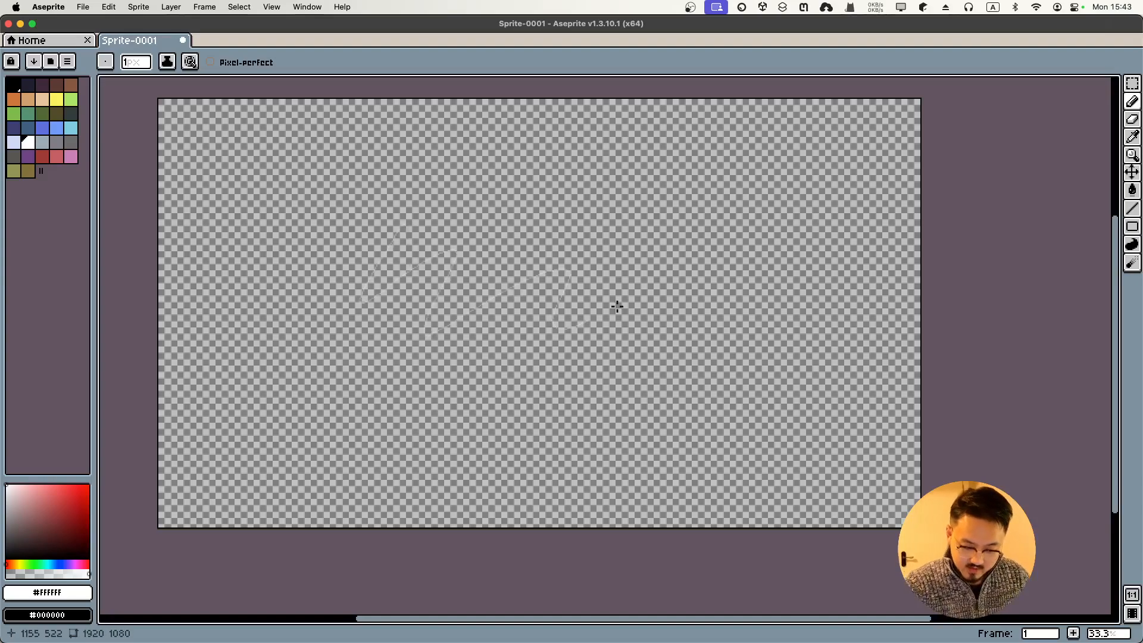
{"action": "key", "text": "super"}
{"action": "key", "text": "super+z"}
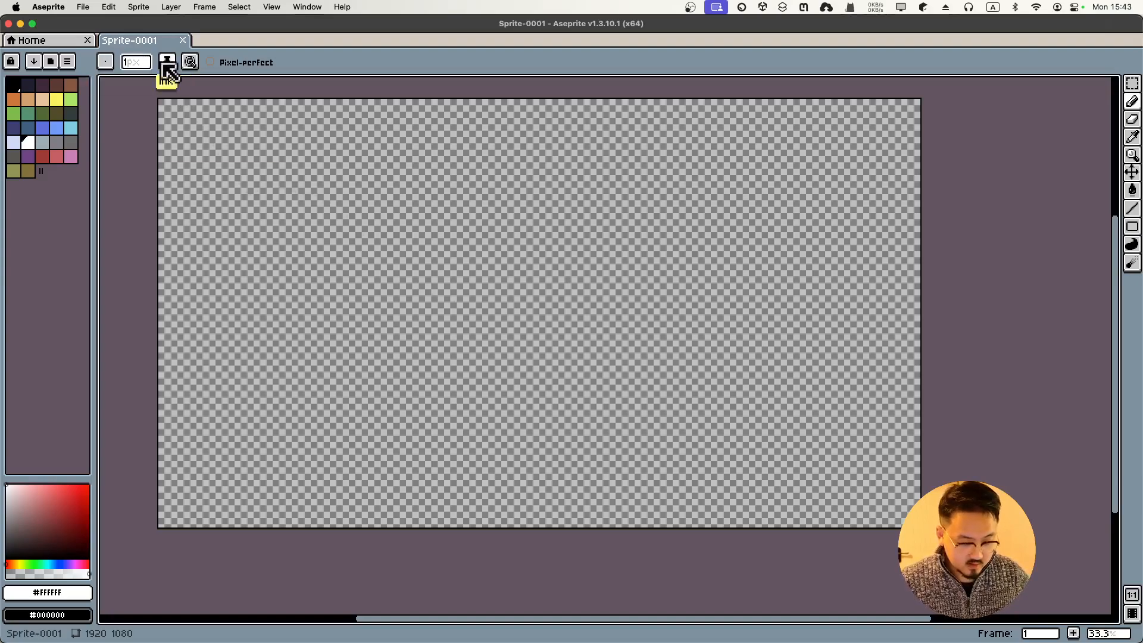
- Check the Pencil's ink modes, keep Simple Ink, and enable the stroke Stabilizer at 16
{"action": "left_click", "coordinate": [167, 62]}
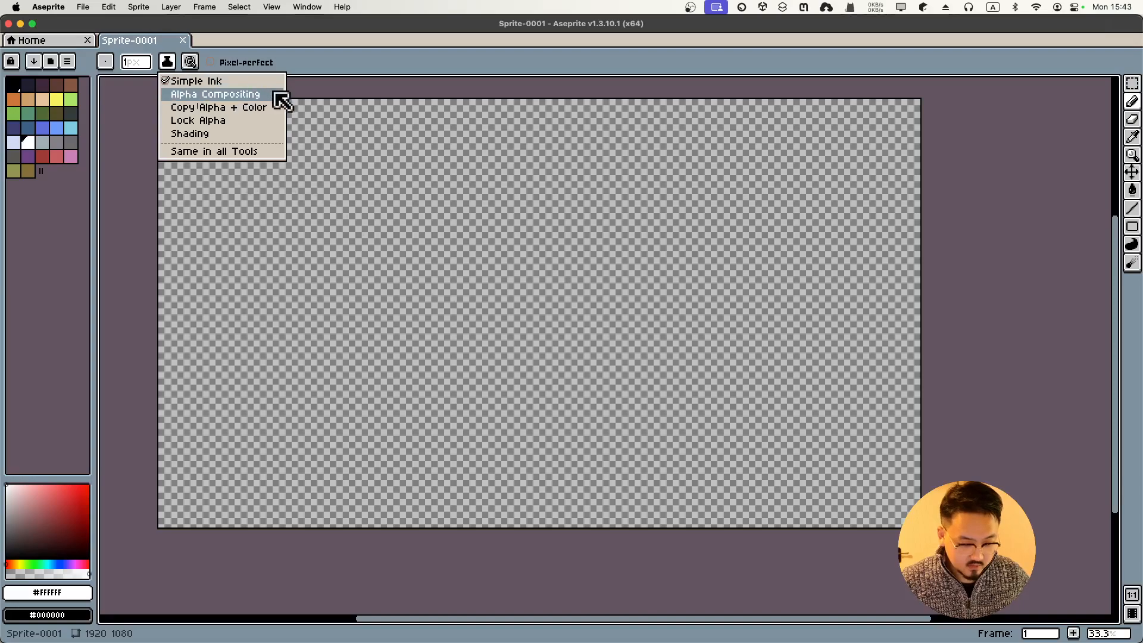
{"action": "left_click", "coordinate": [215, 63]}
{"action": "left_click", "coordinate": [191, 61]}
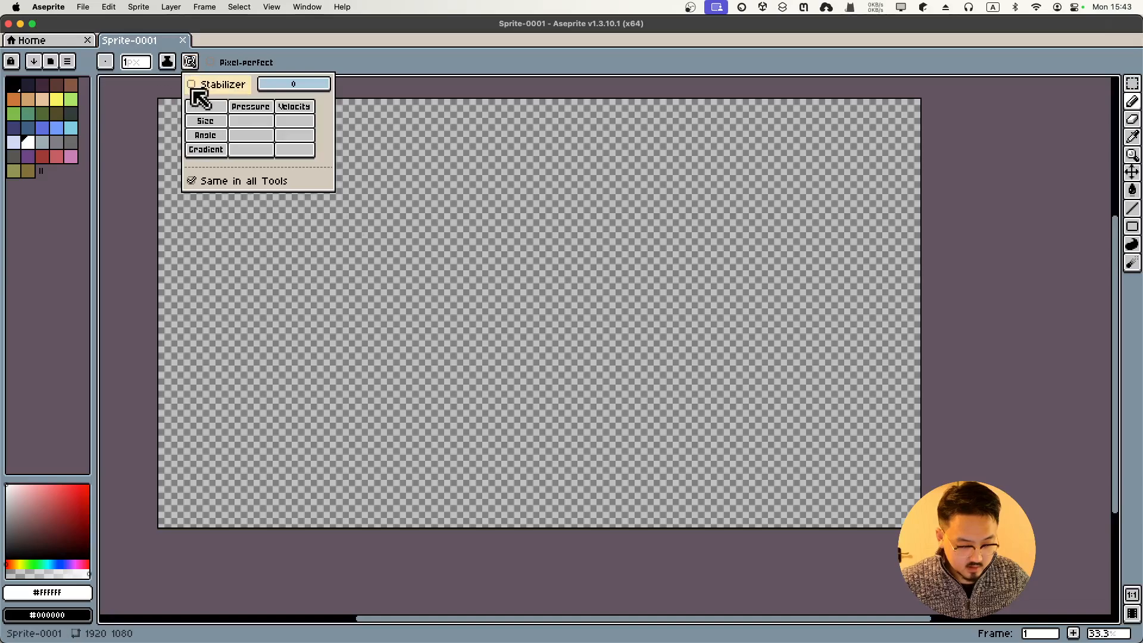
{"action": "left_click", "coordinate": [193, 85]}
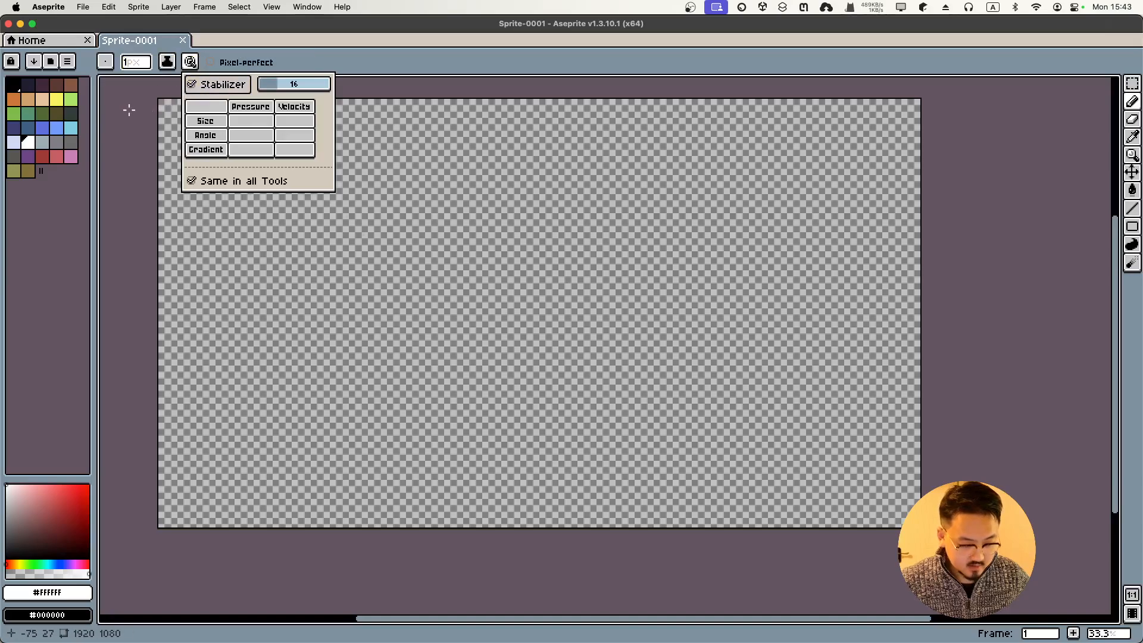
{"action": "left_click", "coordinate": [128, 109]}
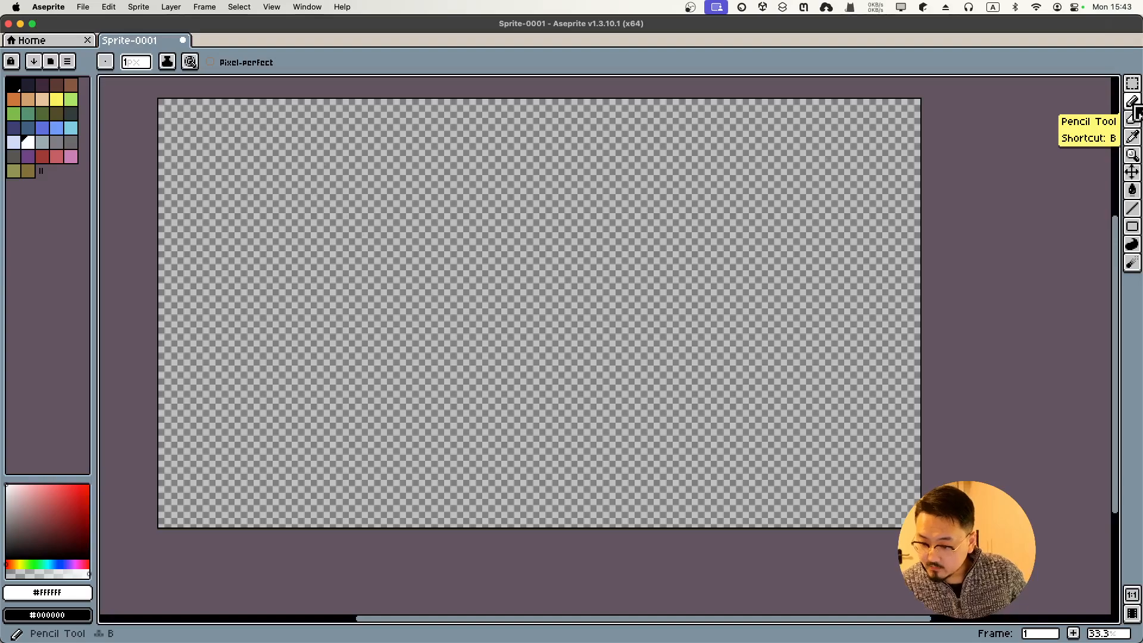
- Try a stabilized white pencil stroke across the middle of the canvas, inspect it up close, and undo it
{"action": "left_click", "coordinate": [1134, 104]}
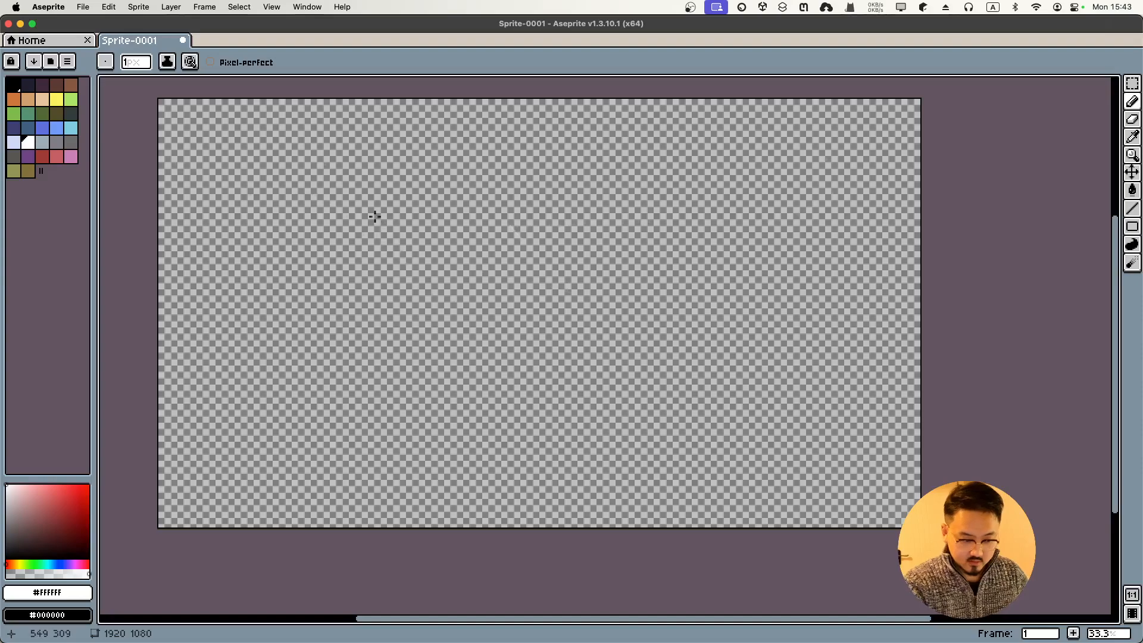
{"action": "mouse_move", "coordinate": [374, 217]}
{"action": "left_mouse_down"}
{"action": "mouse_move", "coordinate": [375, 260]}
{"action": "mouse_move", "coordinate": [511, 265]}
{"action": "mouse_move", "coordinate": [611, 336]}
{"action": "mouse_move", "coordinate": [672, 341]}
{"action": "left_mouse_up"}
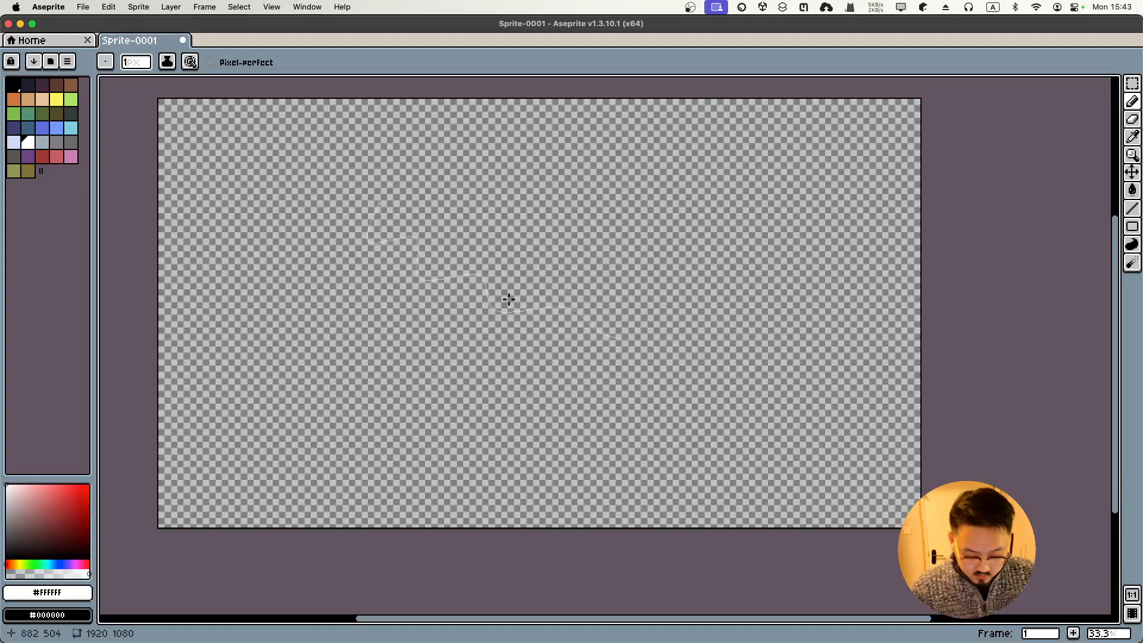
{"action": "key", "text": "v"}
{"action": "scroll", "coordinate": [509, 300], "scroll_direction": "up", "scroll_amount": 6}
{"action": "scroll", "coordinate": [509, 299], "scroll_direction": "down", "scroll_amount": 6}
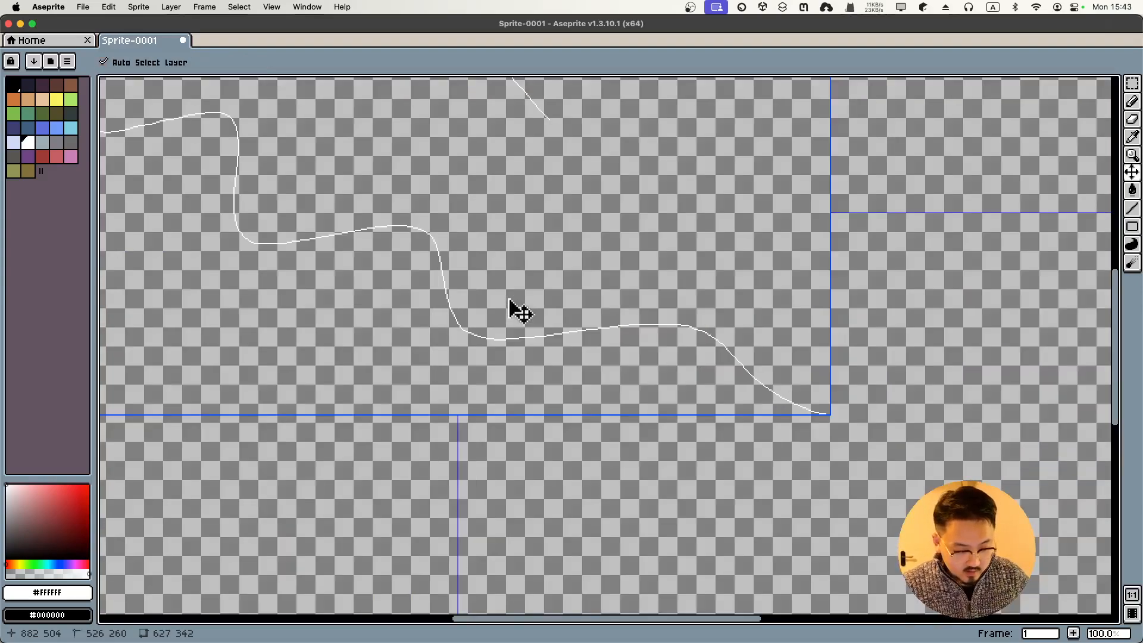
{"action": "key", "text": "b"}
{"action": "key", "text": "super+z"}
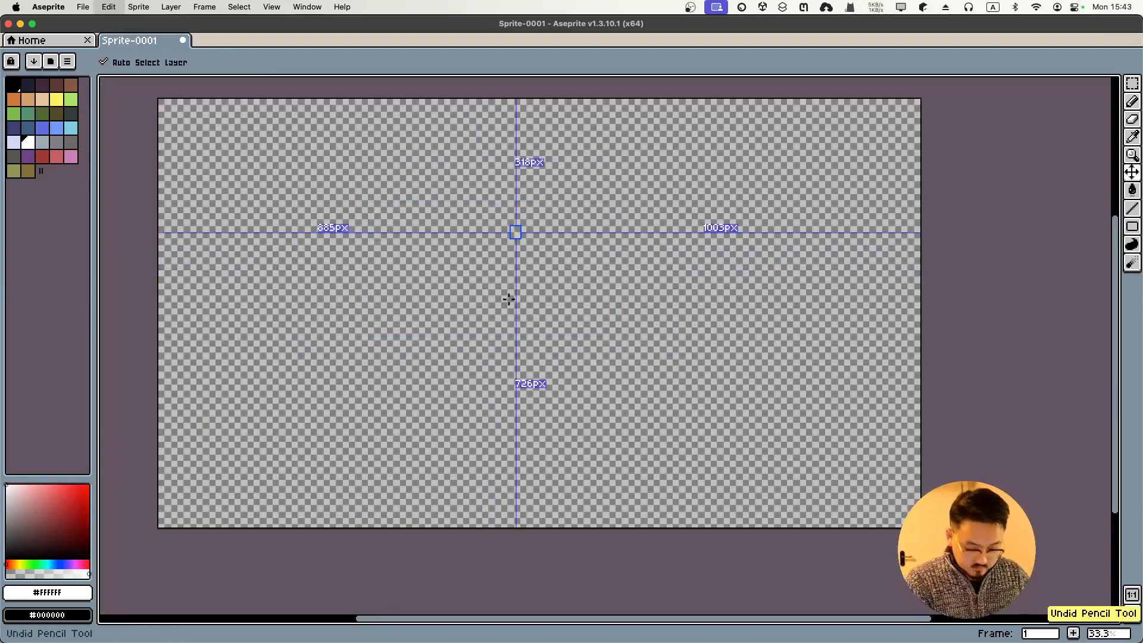
- Pick black from the palette, try a wavy pencil stroke in the middle of the canvas, and undo it
{"action": "left_click", "coordinate": [18, 87]}
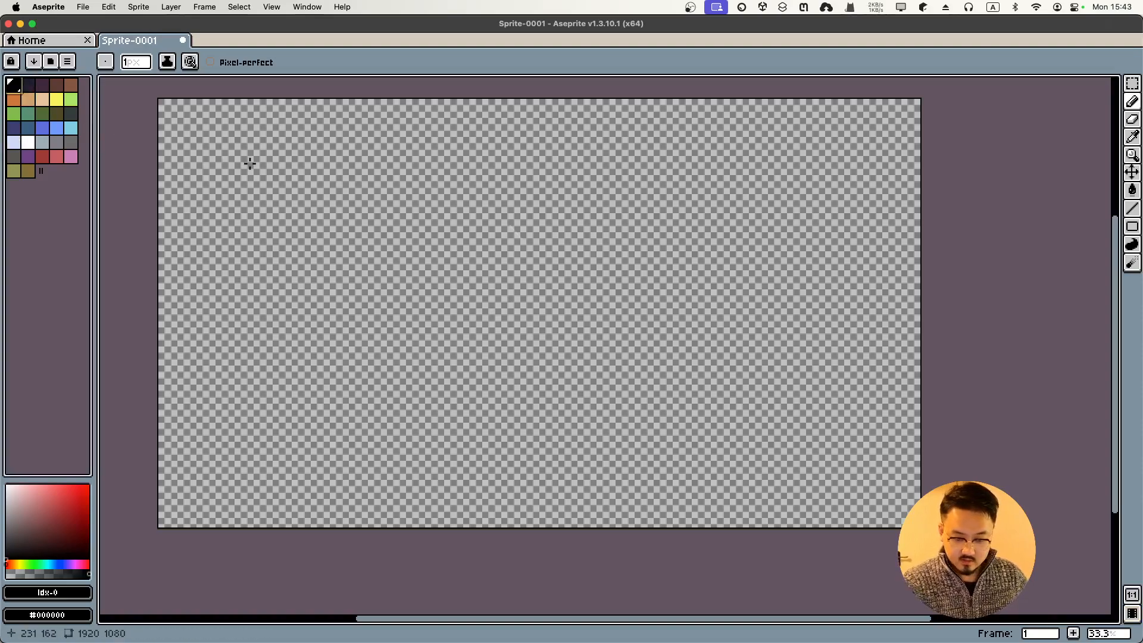
{"action": "mouse_move", "coordinate": [448, 231]}
{"action": "left_mouse_down"}
{"action": "mouse_move", "coordinate": [572, 317]}
{"action": "mouse_move", "coordinate": [614, 325]}
{"action": "left_mouse_up"}
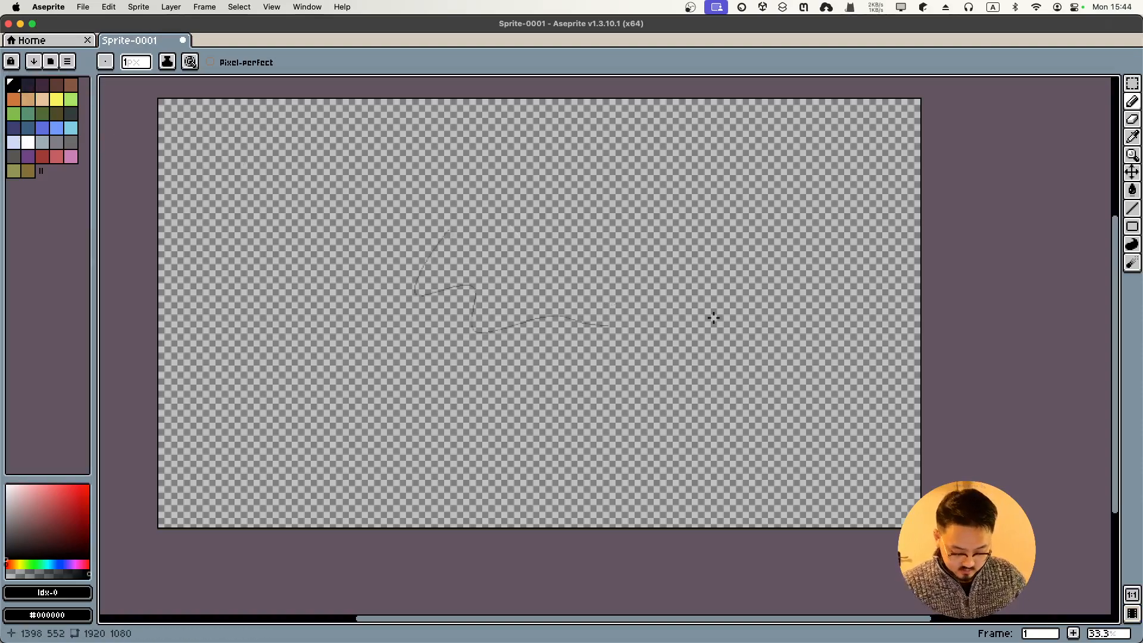
{"action": "scroll", "coordinate": [713, 317], "scroll_direction": "up", "scroll_amount": 2}
{"action": "scroll", "coordinate": [713, 317], "scroll_direction": "down", "scroll_amount": 2}
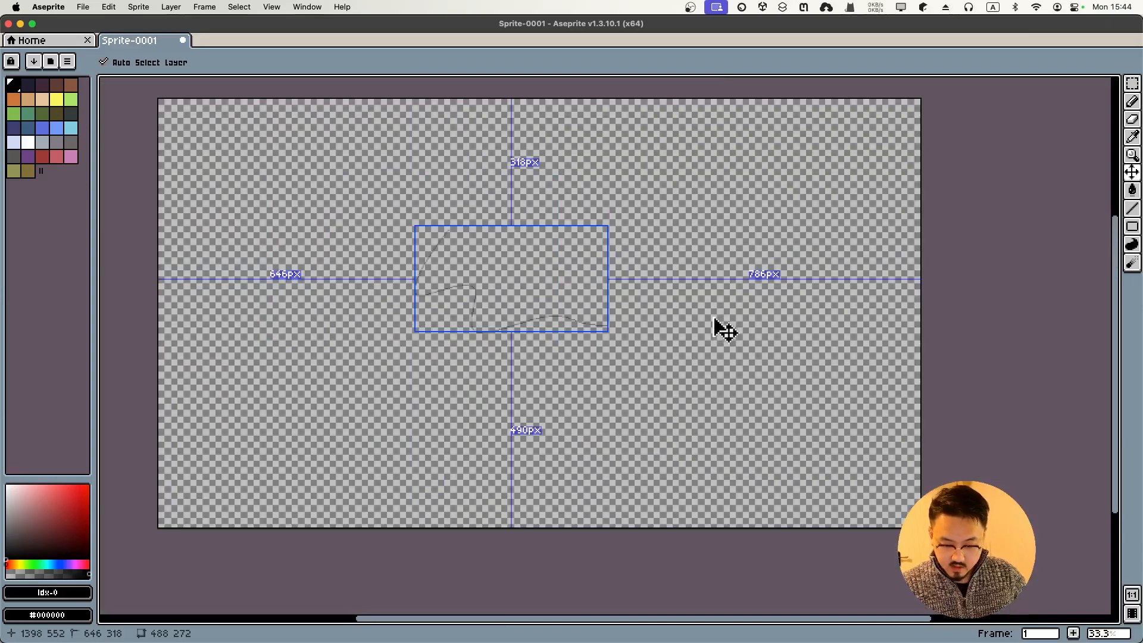
{"action": "scroll", "coordinate": [714, 322], "scroll_direction": "up", "scroll_amount": 2}
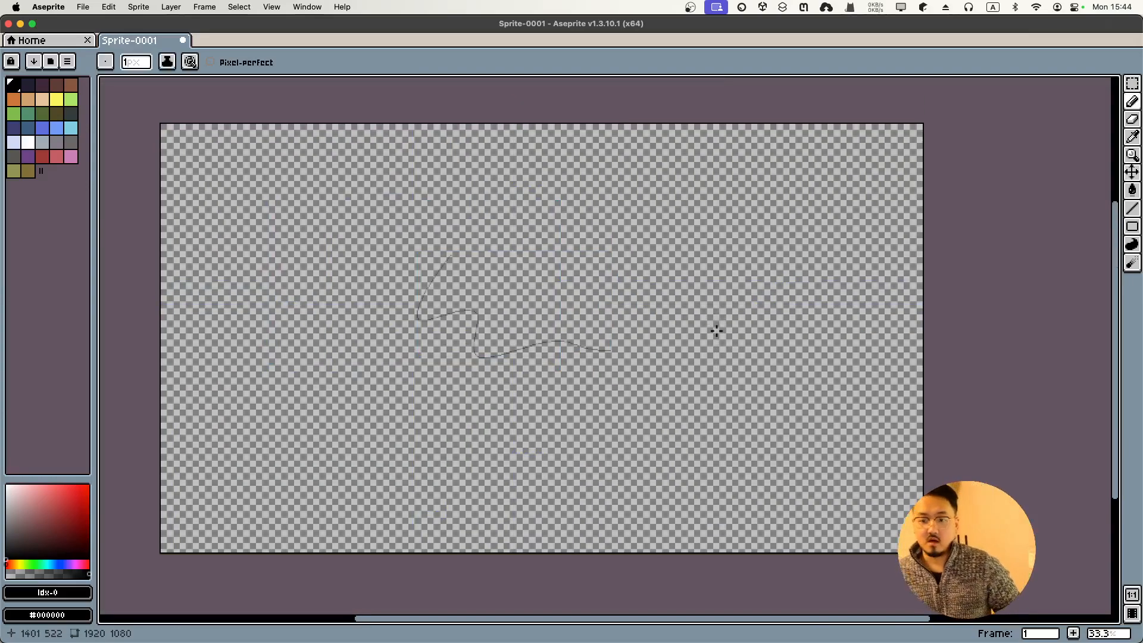
{"action": "key", "text": "super+z"}
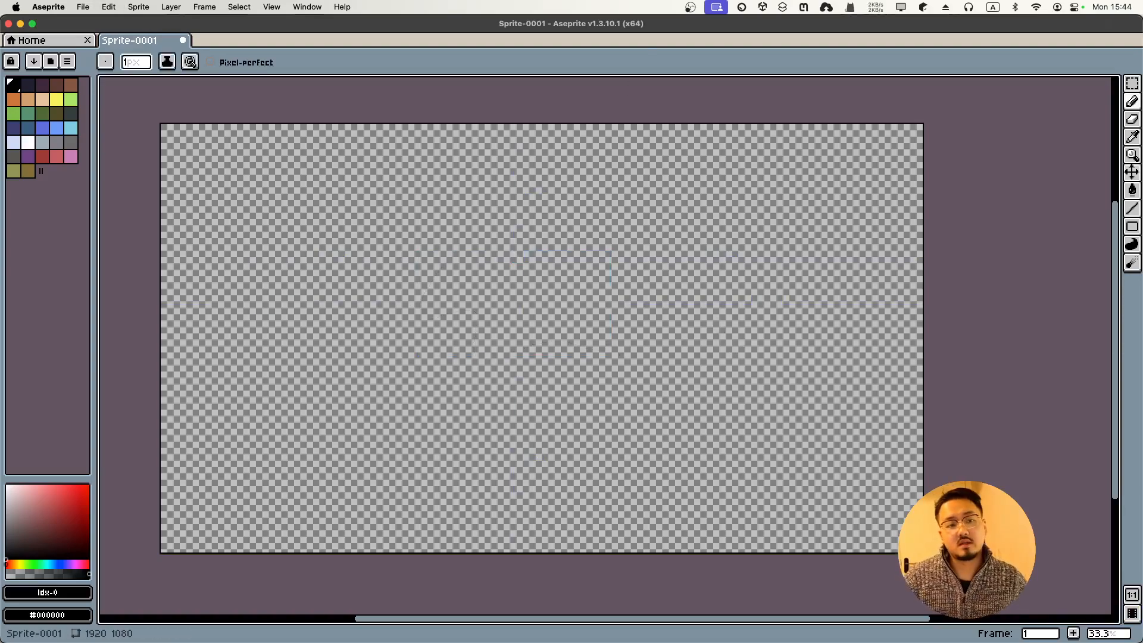
{"action": "key", "text": "ctrl+Up"}
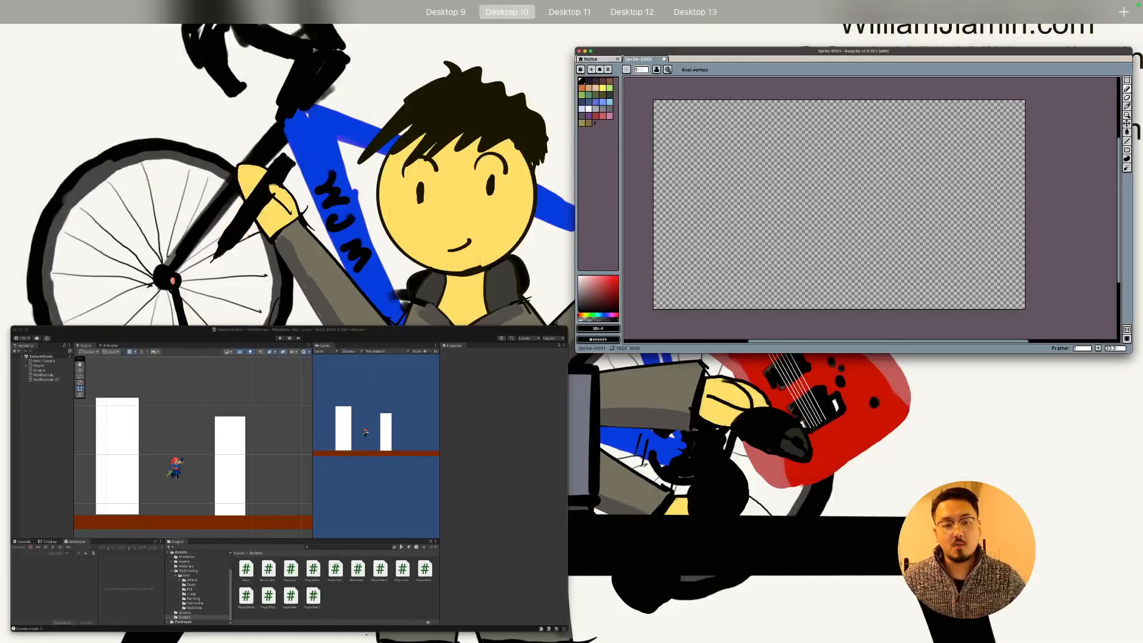
{"action": "key", "text": "ctrl+Up"}
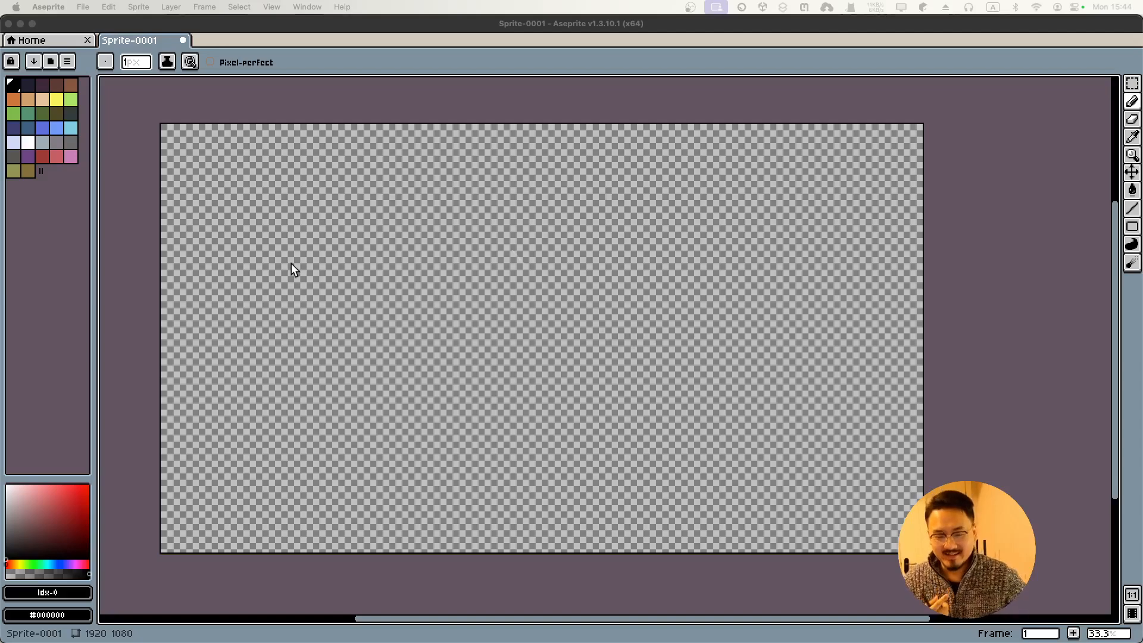
{"action": "left_click", "coordinate": [651, 256]}
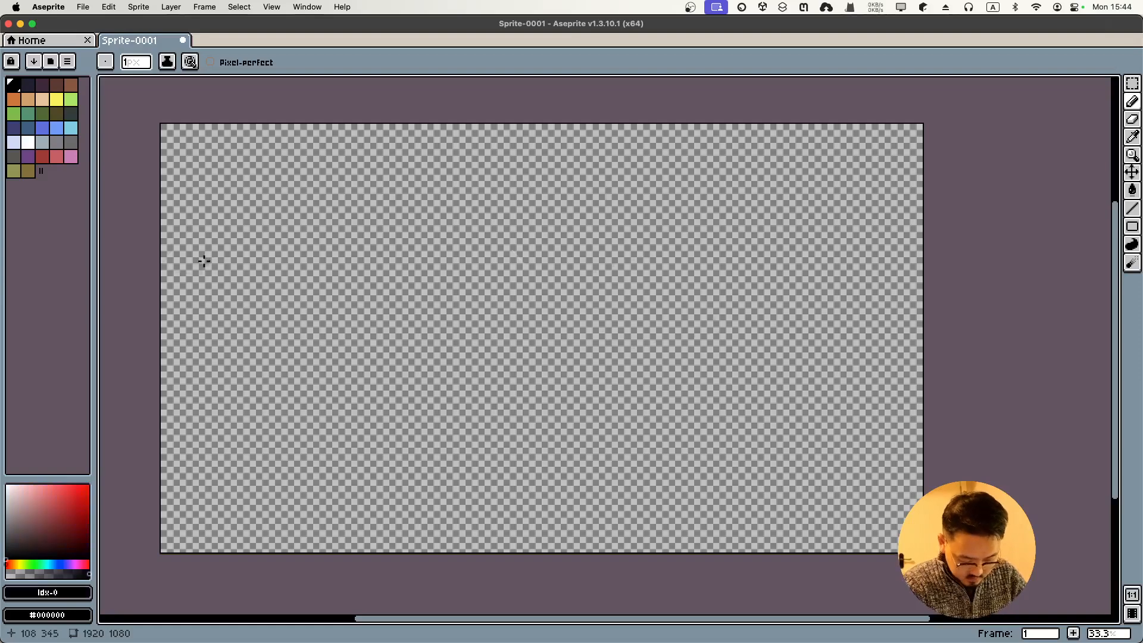
- Set the pencil's brush size to 10 px, try a black wavy stroke on the canvas, and undo it
{"action": "left_click", "coordinate": [134, 62]}
{"action": "type", "text": "0"}
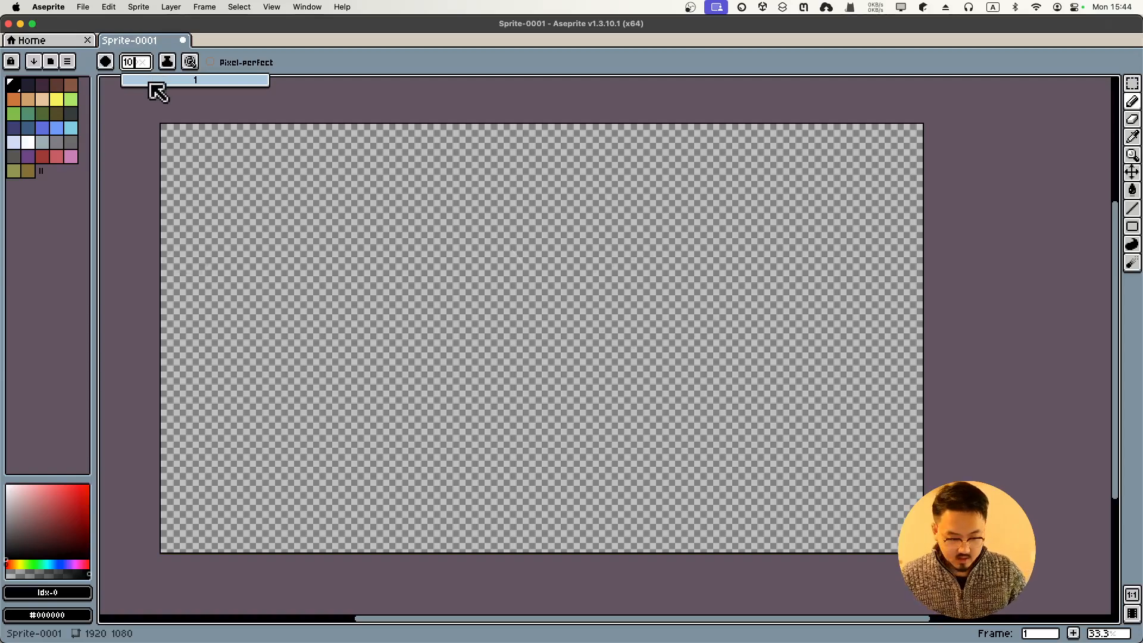
{"action": "key", "text": "Return"}
{"action": "mouse_move", "coordinate": [331, 264]}
{"action": "left_mouse_down"}
{"action": "mouse_move", "coordinate": [384, 273]}
{"action": "mouse_move", "coordinate": [419, 339]}
{"action": "mouse_move", "coordinate": [476, 303]}
{"action": "mouse_move", "coordinate": [470, 366]}
{"action": "left_mouse_up"}
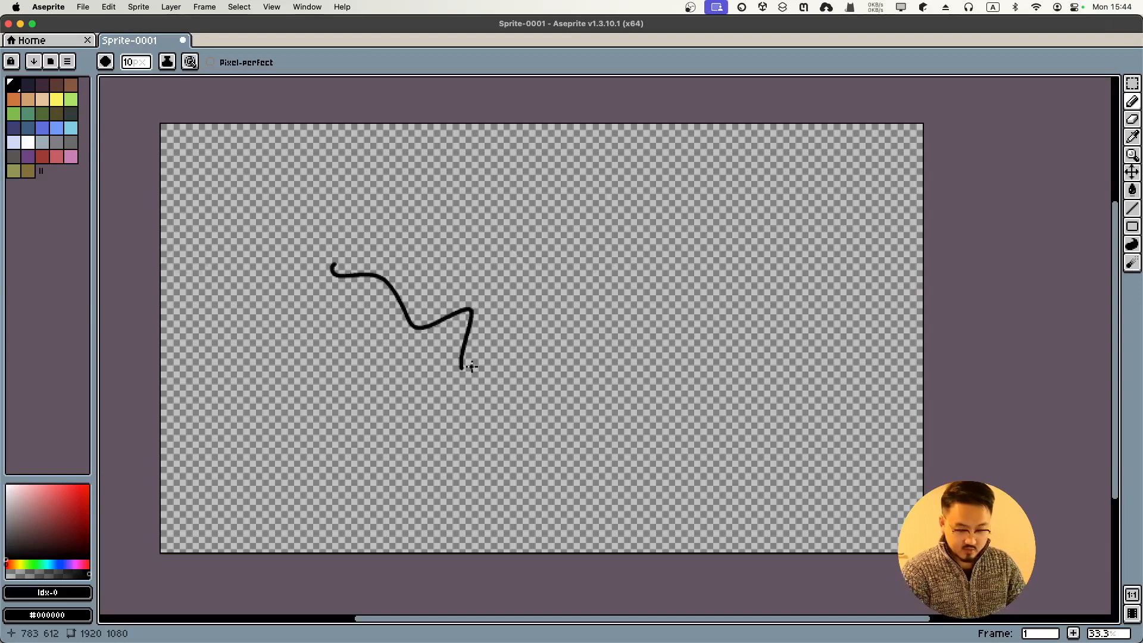
{"action": "key", "text": "super+z"}
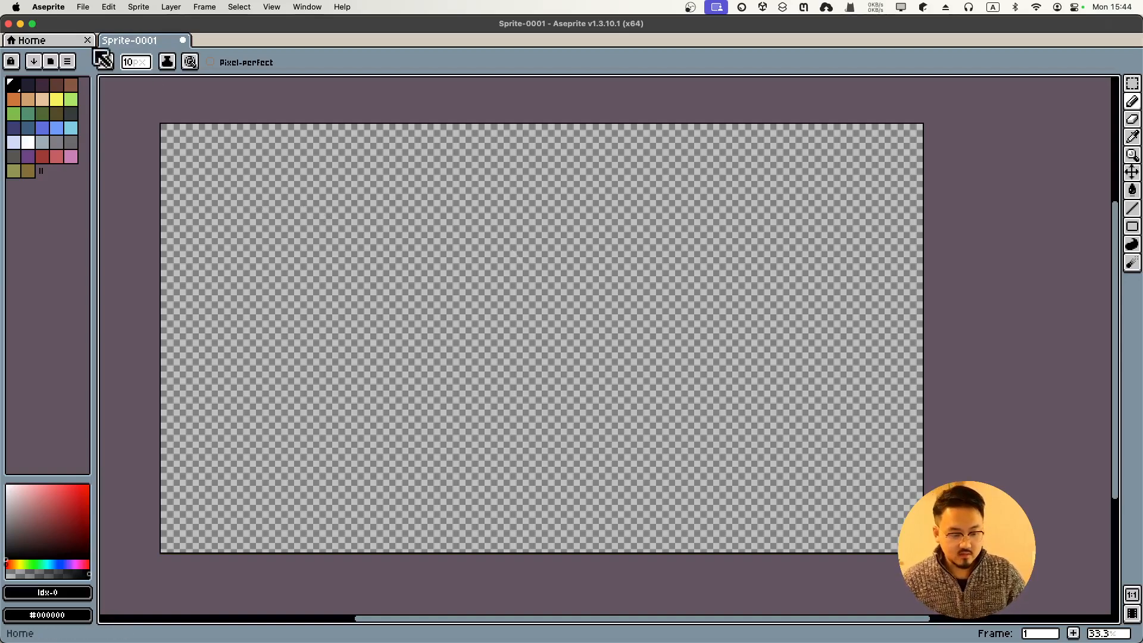
- Close the current sprite without saving and create a transparent RGBA sprite 192 px wide and 108 px high
{"action": "left_click", "coordinate": [181, 39]}
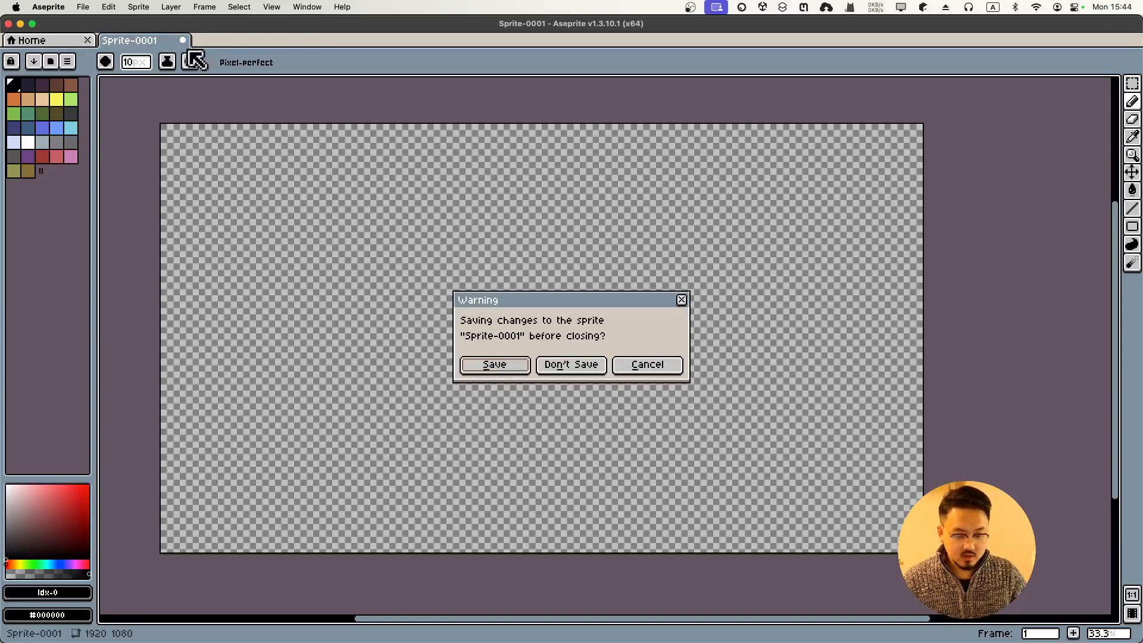
{"action": "left_click", "coordinate": [565, 368]}
{"action": "left_click", "coordinate": [79, 71]}
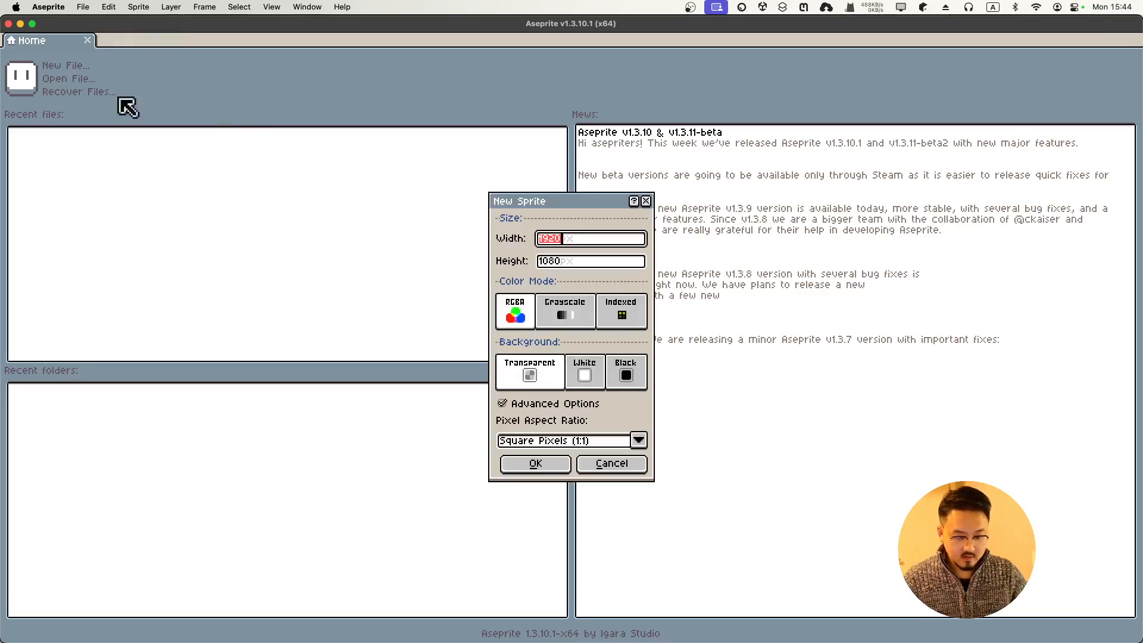
{"action": "key", "text": "BackSpace"}
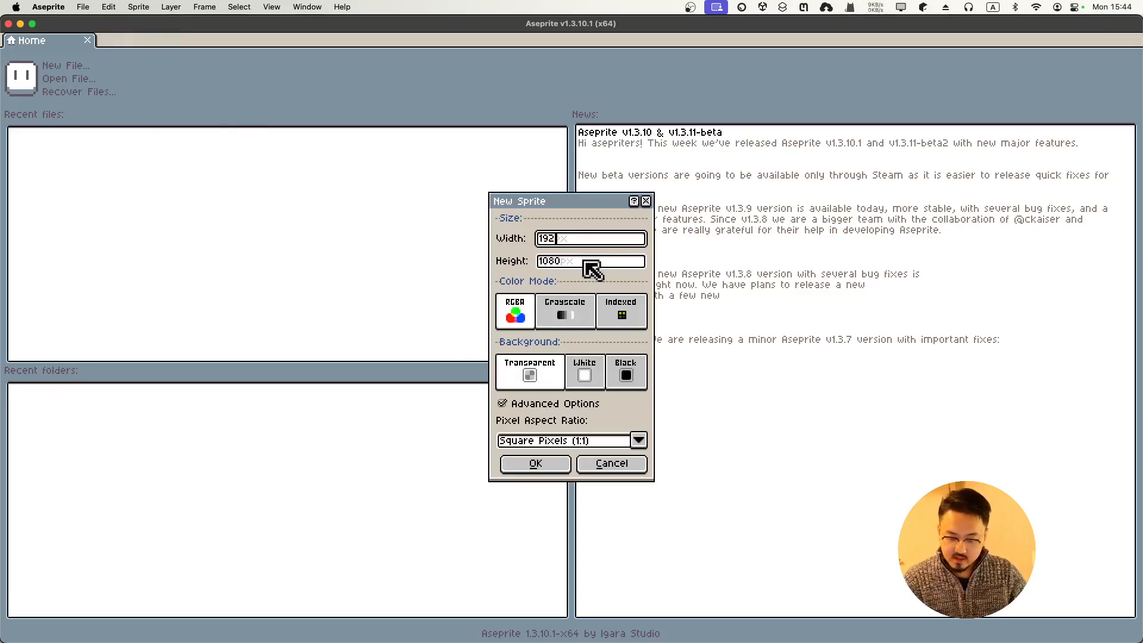
{"action": "left_click", "coordinate": [590, 263]}
{"action": "key", "text": "BackSpace"}
{"action": "left_click", "coordinate": [539, 464]}
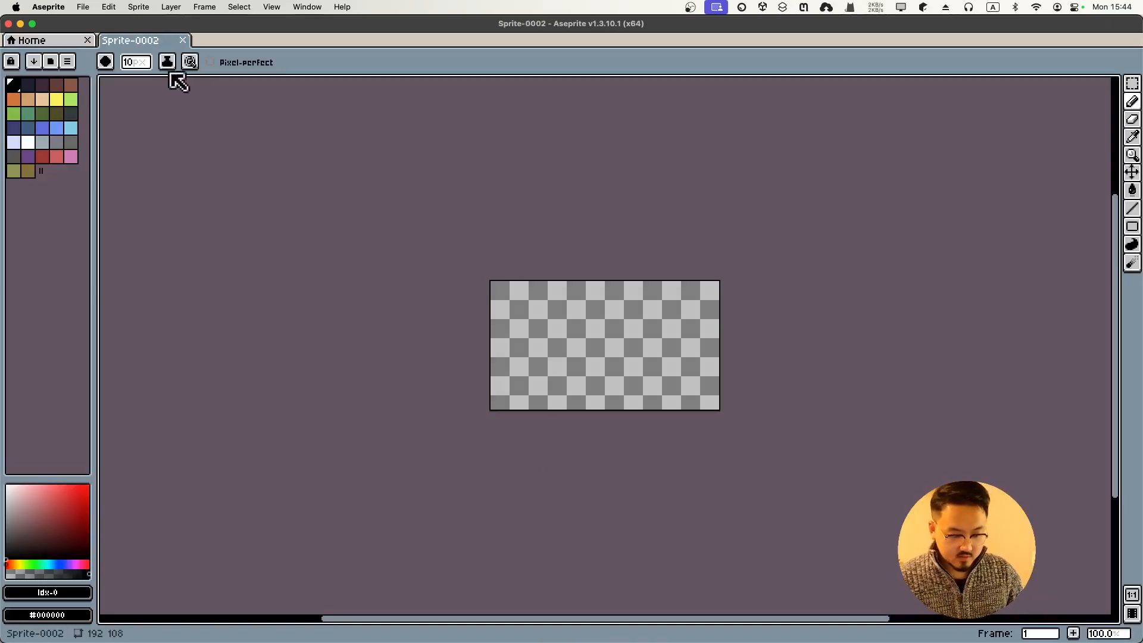
- Set the pencil's brush size to 1 px
{"action": "left_click", "coordinate": [145, 62]}
{"action": "type", "text": "1"}
{"action": "key", "text": "Return"}
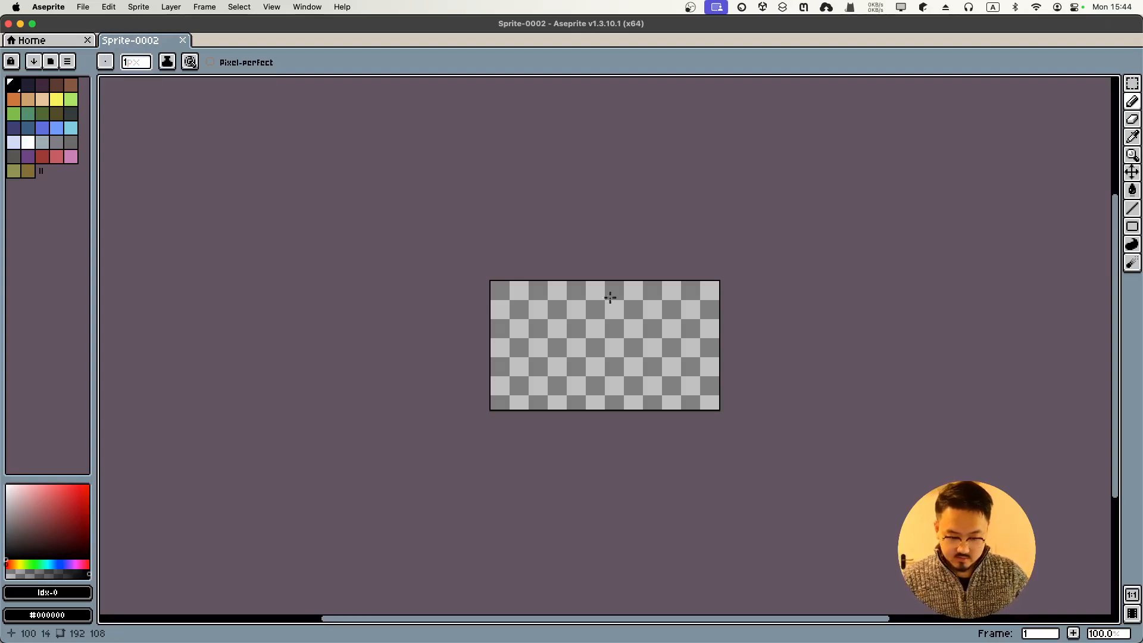
- Try a black 1 px freehand stroke on the small canvas, and undo it
{"action": "scroll", "coordinate": [623, 301], "scroll_direction": "up", "scroll_amount": 1}
{"action": "mouse_move", "coordinate": [623, 324]}
{"action": "left_mouse_down"}
{"action": "mouse_move", "coordinate": [612, 370]}
{"action": "mouse_move", "coordinate": [702, 442]}
{"action": "left_mouse_up"}
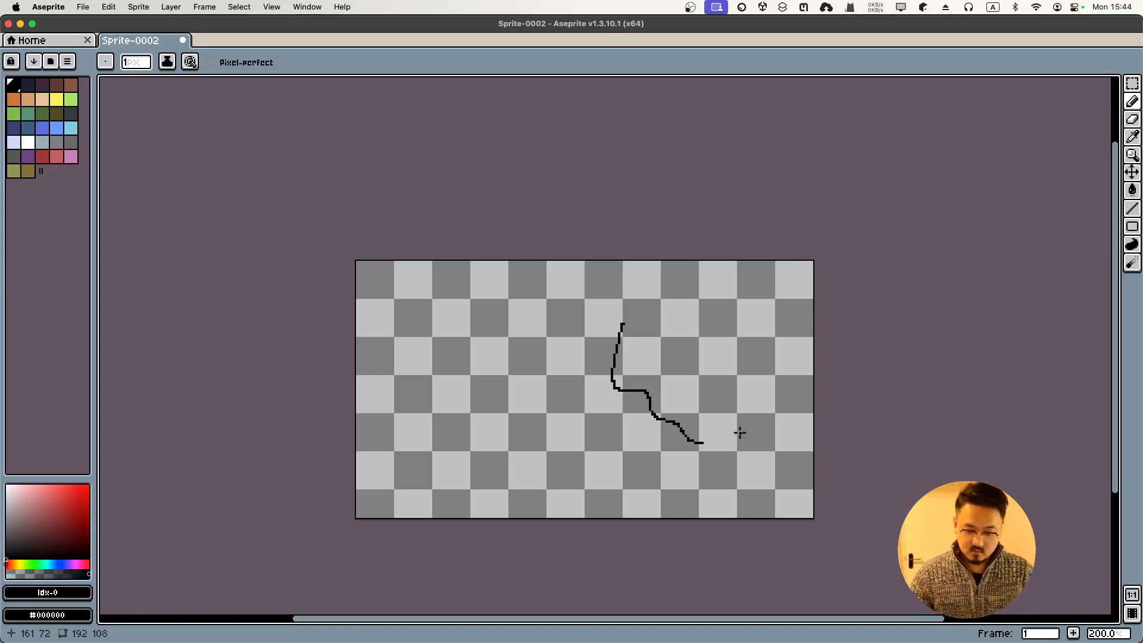
{"action": "key", "text": "super+z"}
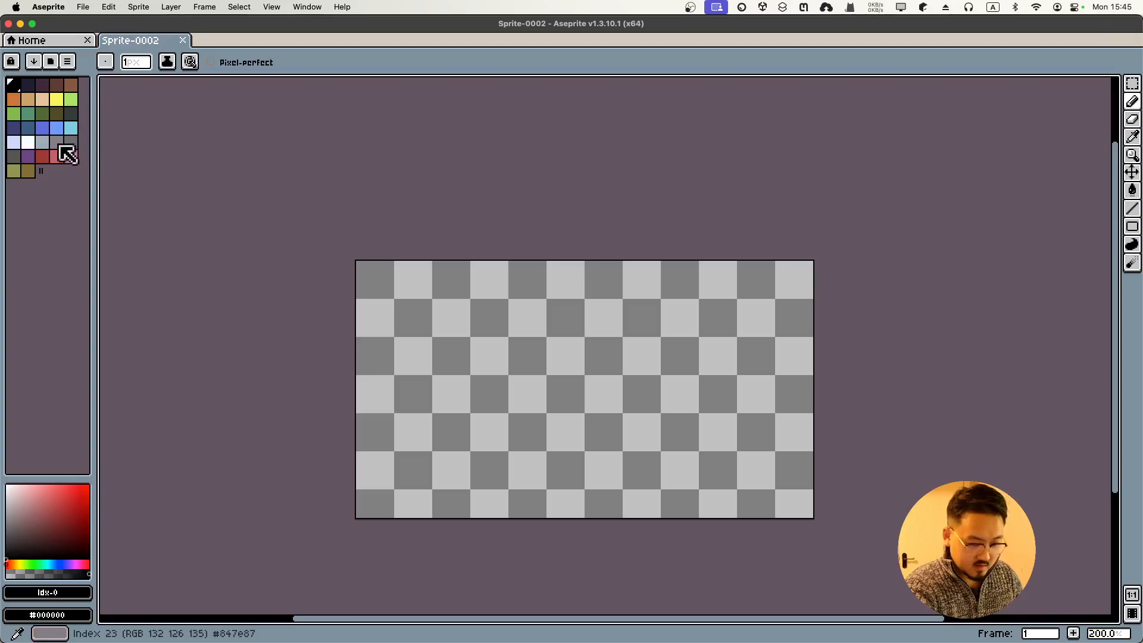
- Set the foreground color to a strong red, try a freehand circle in the canvas's upper half, and undo it
{"action": "left_click", "coordinate": [89, 501]}
{"action": "left_click", "coordinate": [85, 502]}
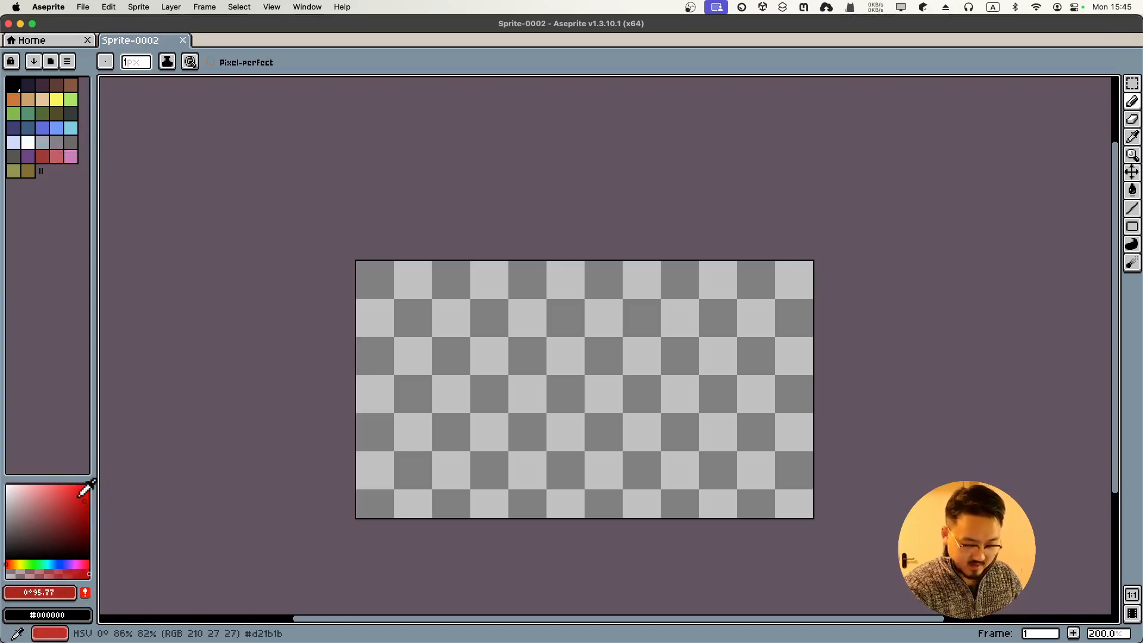
{"action": "mouse_move", "coordinate": [529, 297]}
{"action": "left_mouse_down"}
{"action": "mouse_move", "coordinate": [498, 313]}
{"action": "mouse_move", "coordinate": [493, 358]}
{"action": "mouse_move", "coordinate": [532, 372]}
{"action": "mouse_move", "coordinate": [567, 355]}
{"action": "mouse_move", "coordinate": [574, 314]}
{"action": "mouse_move", "coordinate": [543, 290]}
{"action": "left_mouse_up"}
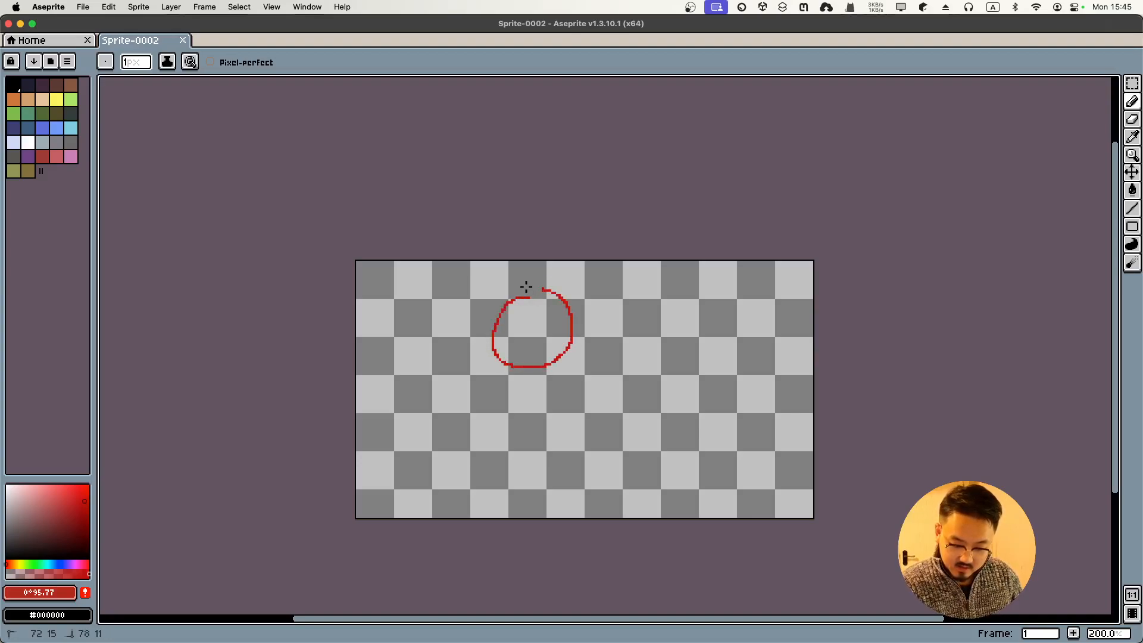
{"action": "left_click_drag", "start_coordinate": [499, 323], "coordinate": [504, 316]}
{"action": "key", "text": "super+z"}
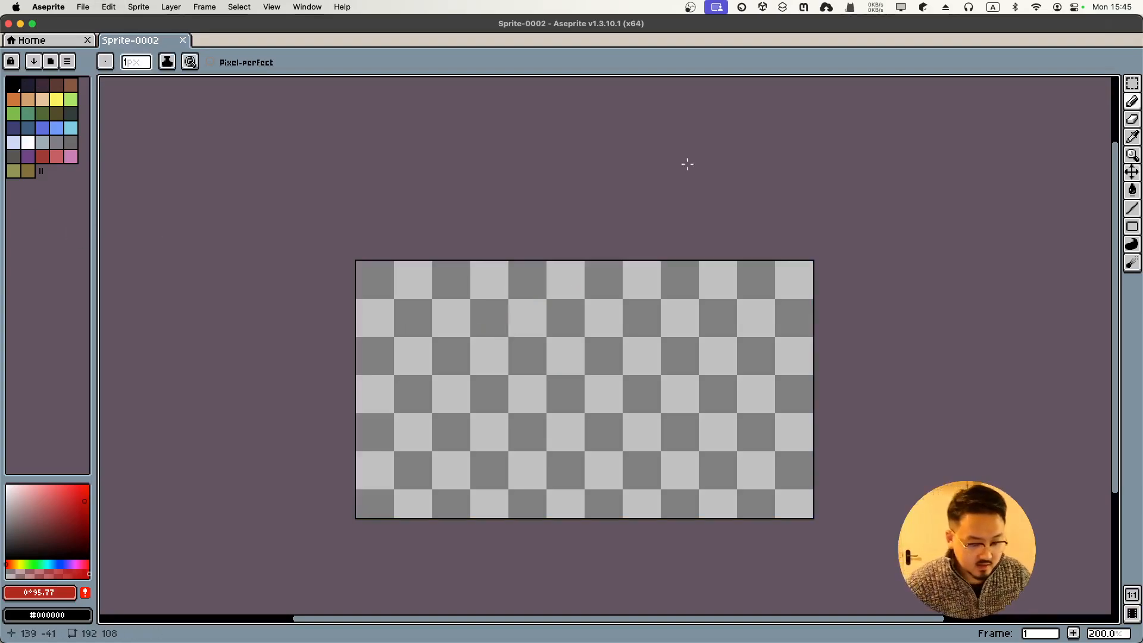
- Draw a filled red circle about 24 px in diameter in the canvas's upper half with the Filled Ellipse tool
{"action": "left_click", "coordinate": [1134, 232]}
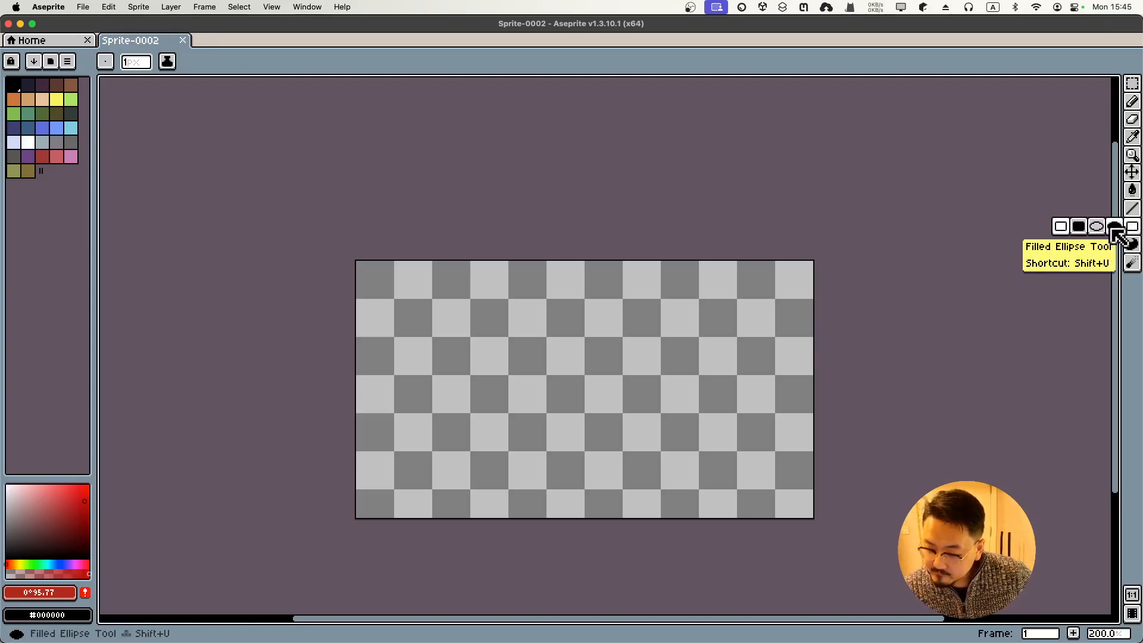
{"action": "left_click", "coordinate": [1113, 227]}
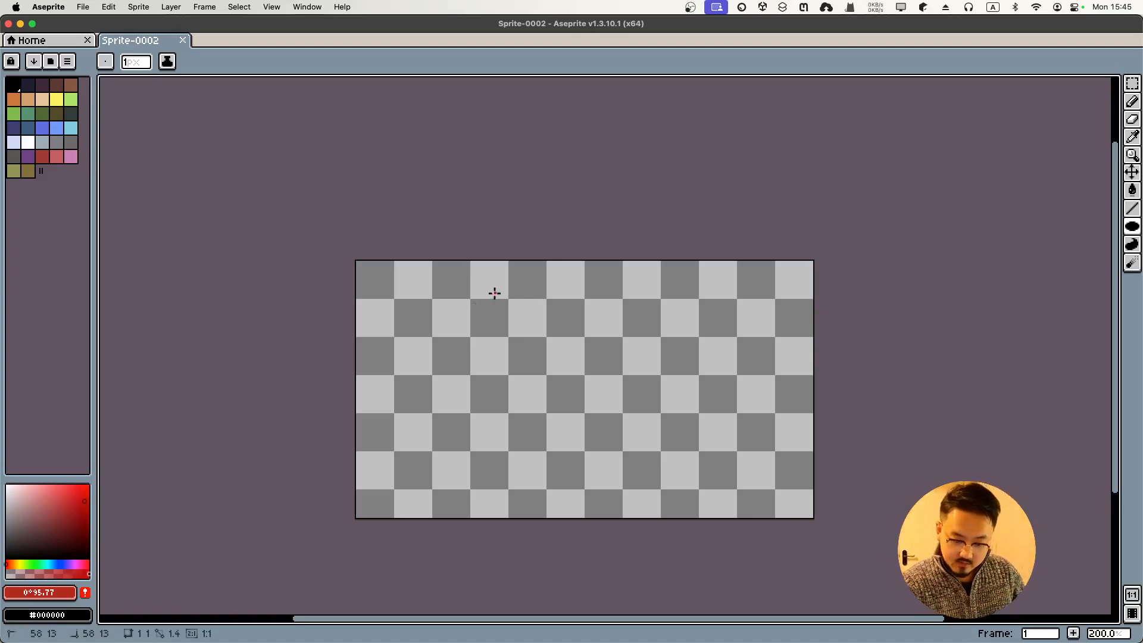
{"action": "left_click_drag", "start_coordinate": [491, 292], "coordinate": [548, 348]}
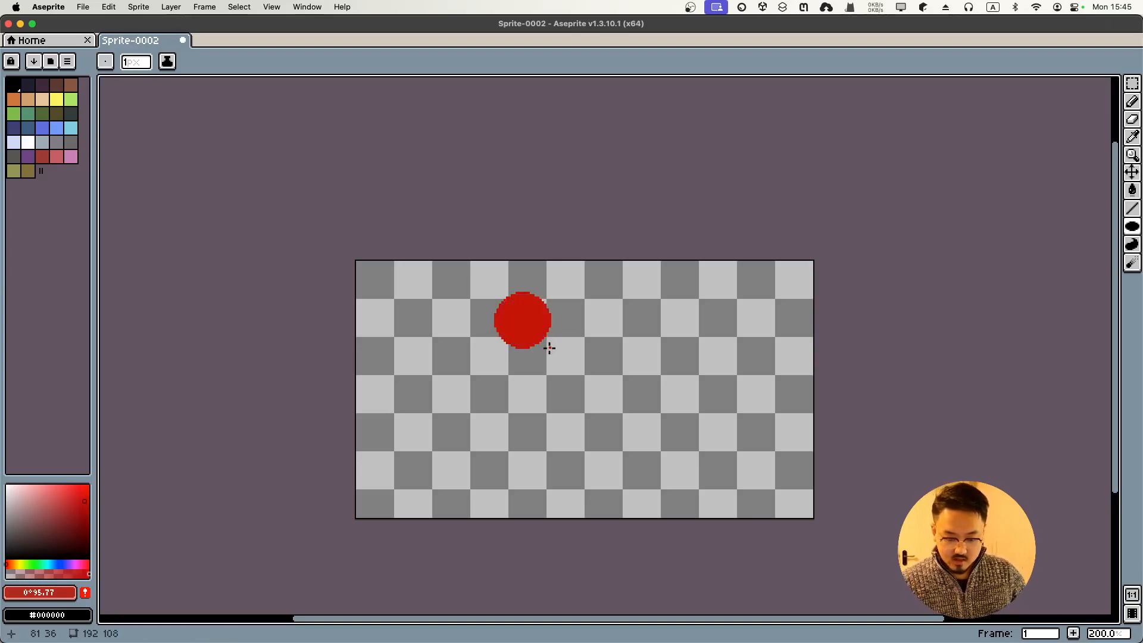
- Pick a muted, lighter red as the foreground color and set the Filled Ellipse tool's ink to Shading
{"action": "left_click", "coordinate": [54, 500]}
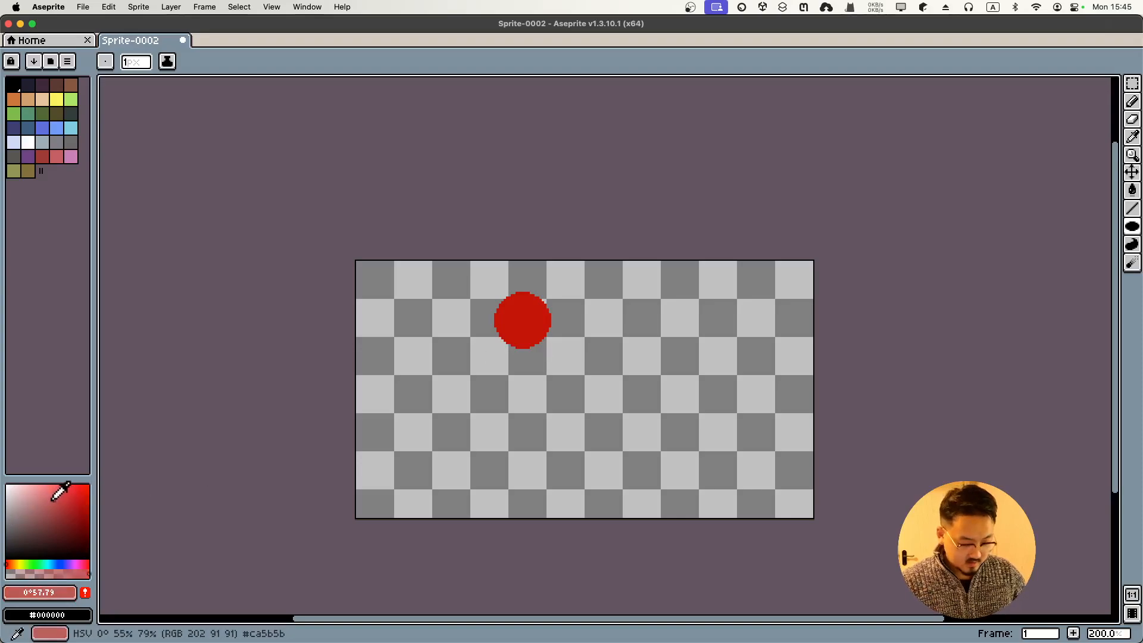
{"action": "scroll", "coordinate": [582, 331], "scroll_direction": "up", "scroll_amount": 1}
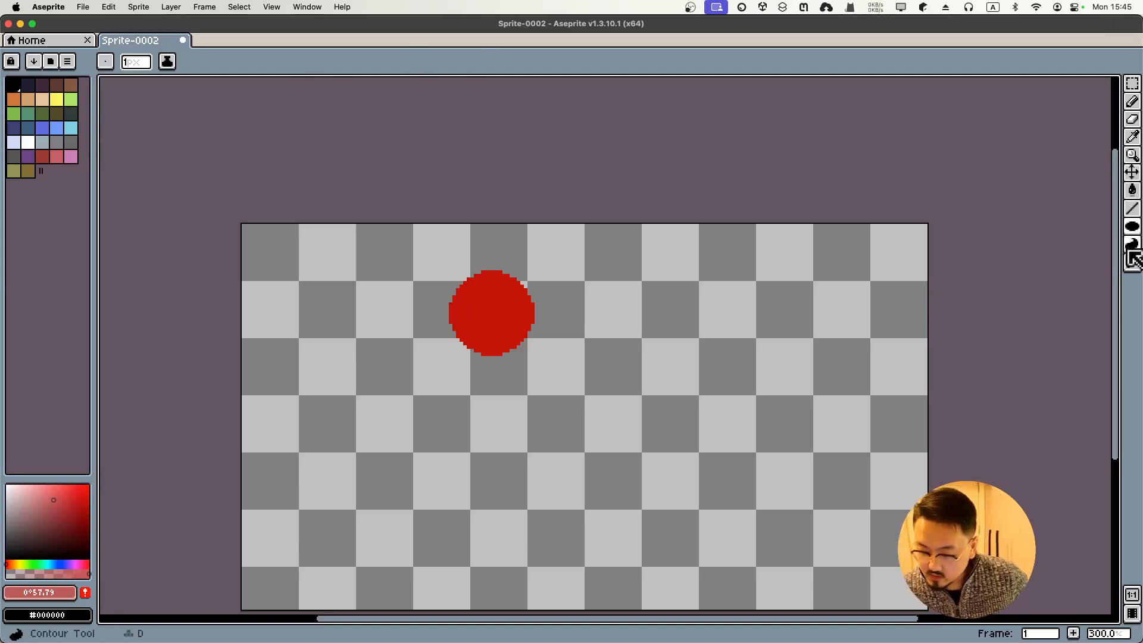
{"action": "left_click", "coordinate": [167, 61]}
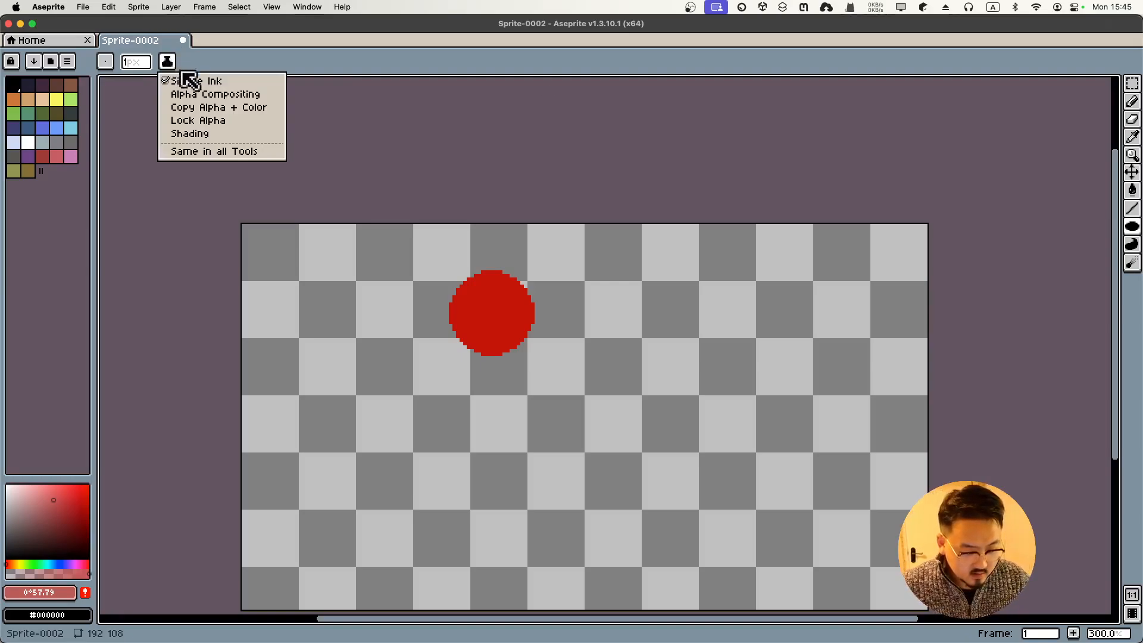
{"action": "left_click", "coordinate": [268, 134]}
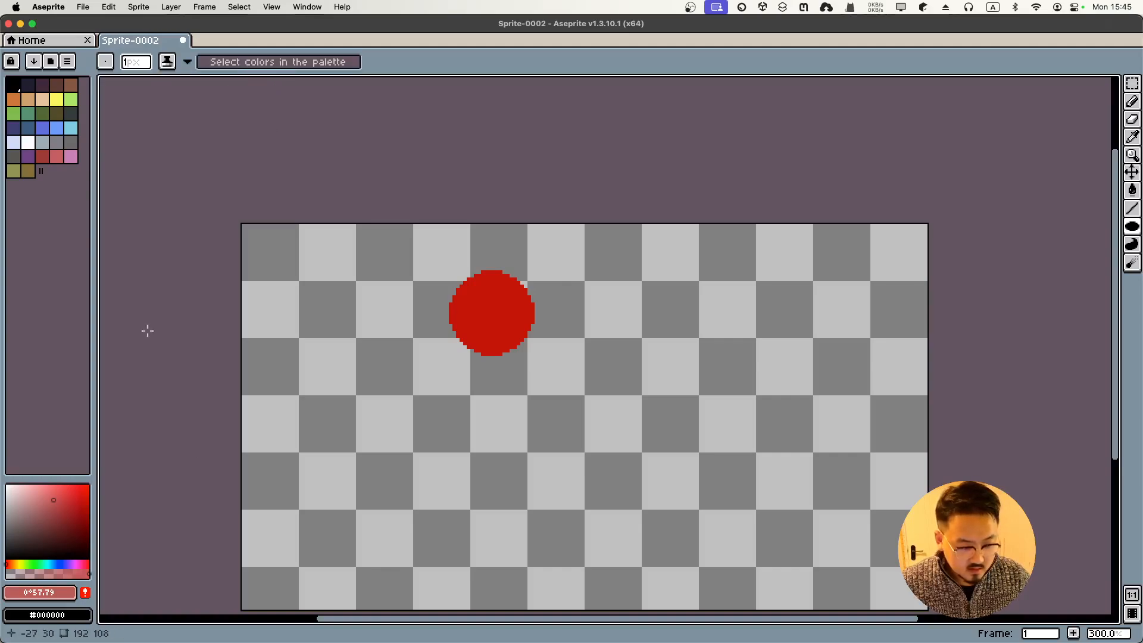
- Sample the circle's red as the foreground color with the Eyedropper, keeping Color + Alpha picking
{"action": "key", "text": "i"}
{"action": "left_click", "coordinate": [492, 326]}
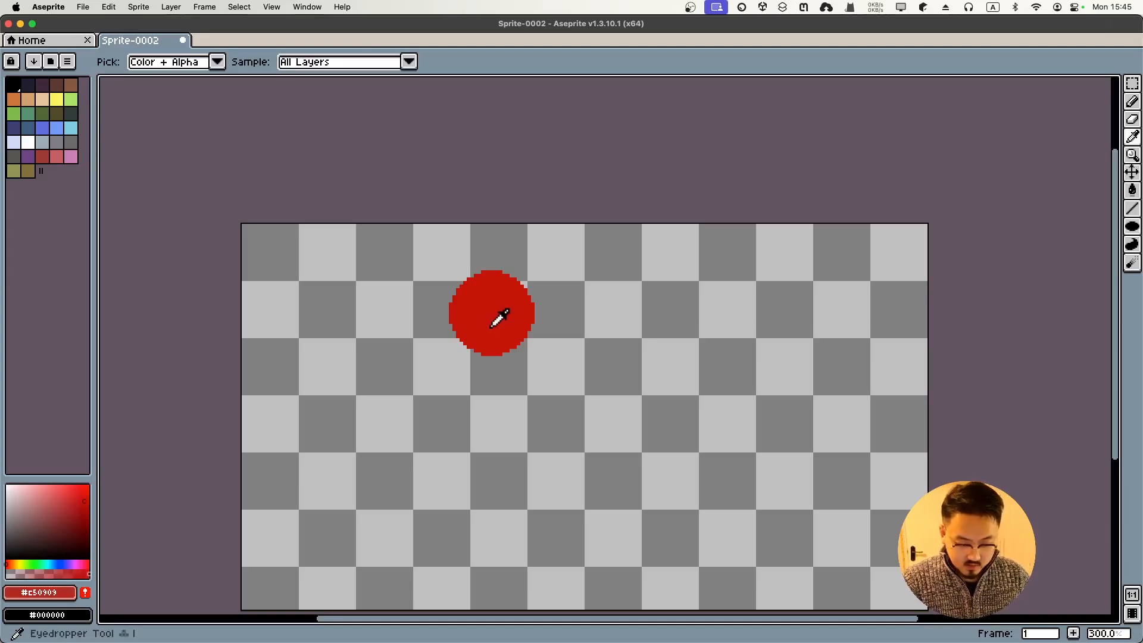
{"action": "left_click", "coordinate": [218, 61]}
{"action": "left_click", "coordinate": [218, 61]}
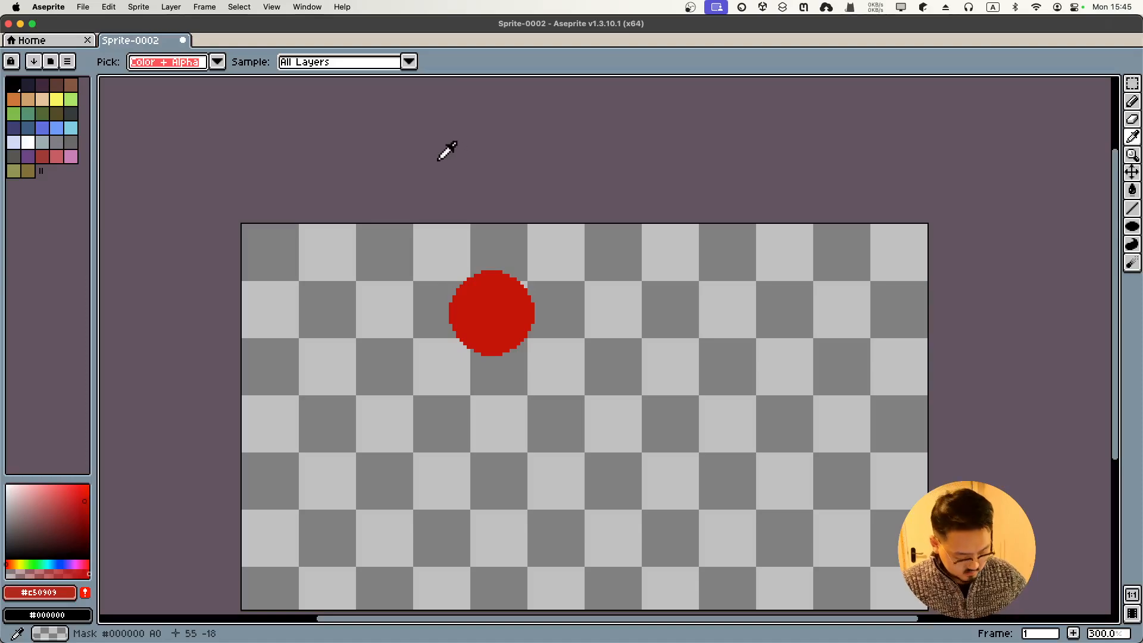
- Set the pencil's ink to Shading and add the sampled red #c50909 to the palette
{"action": "key", "text": "b"}
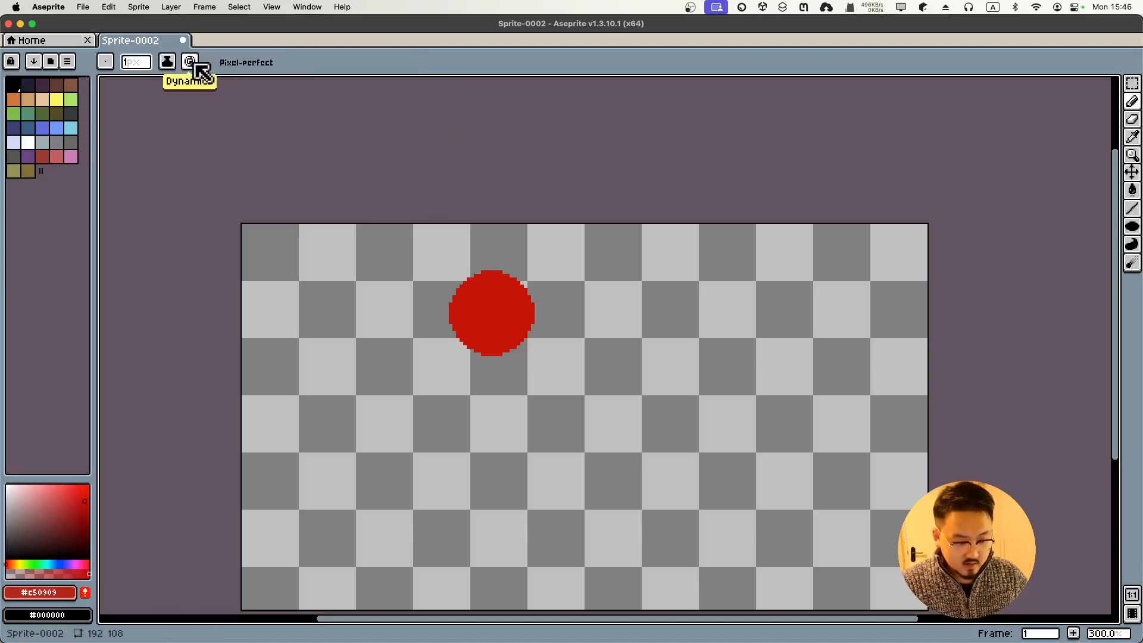
{"action": "left_click", "coordinate": [168, 62]}
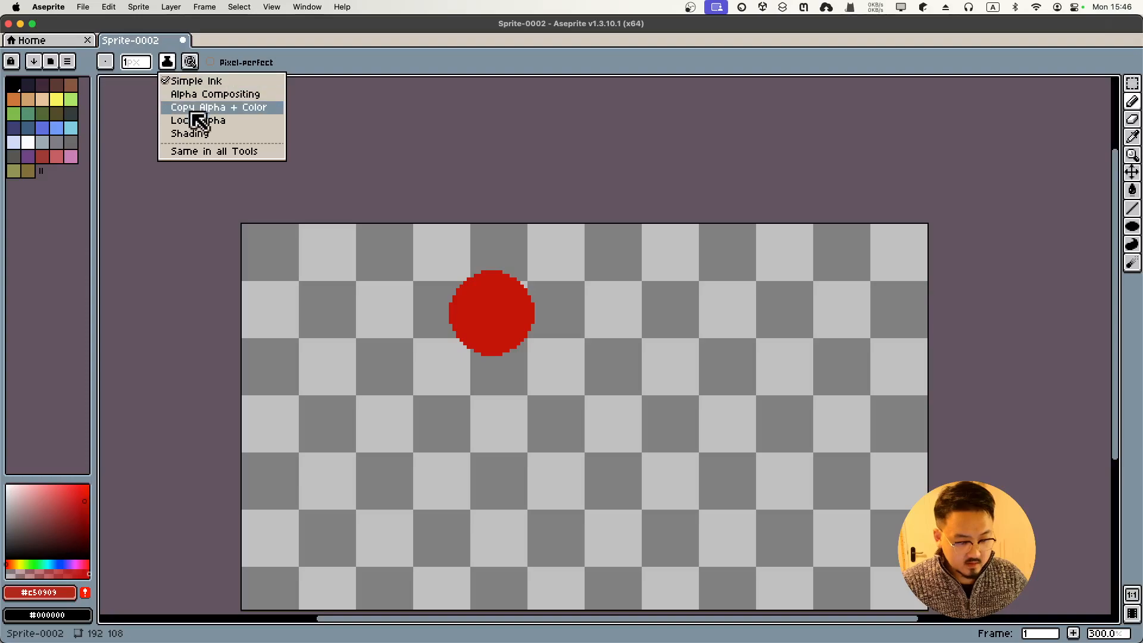
{"action": "left_click", "coordinate": [216, 134]}
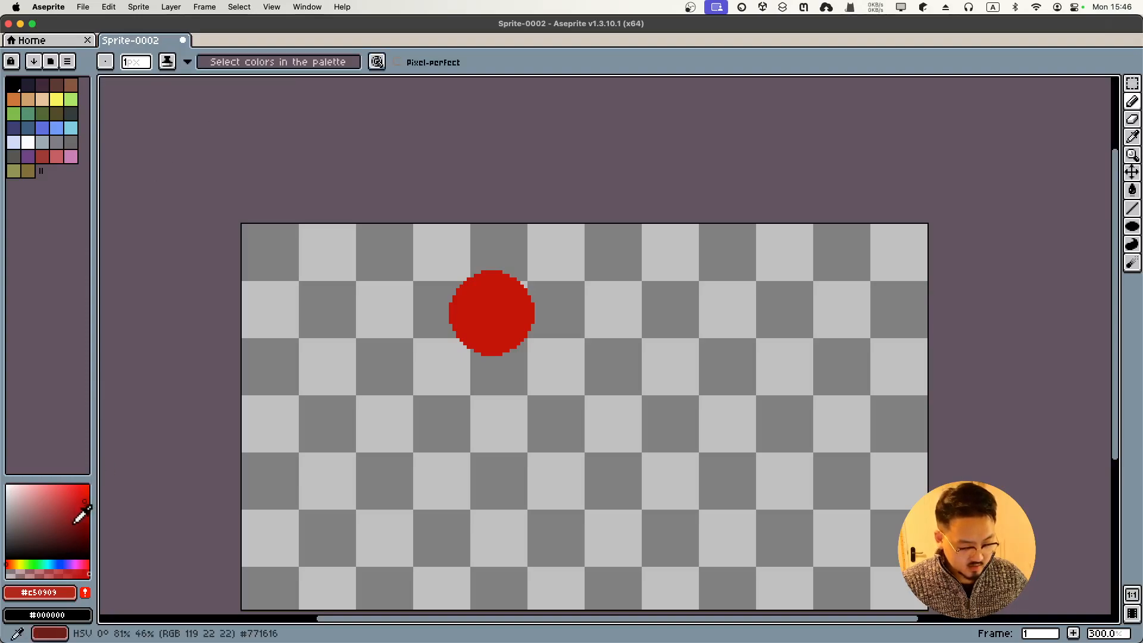
{"action": "left_click", "coordinate": [86, 593]}
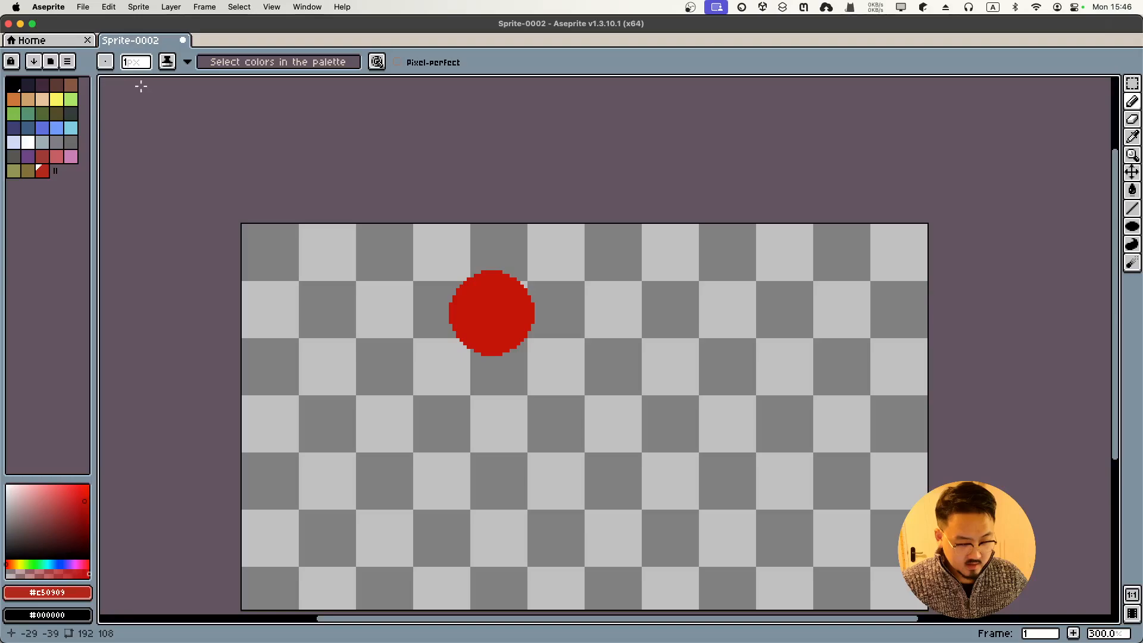
- Reapply the pencil's Shading ink and select the newly added red palette swatch as the foreground color
{"action": "left_click", "coordinate": [168, 62]}
{"action": "left_click", "coordinate": [179, 132]}
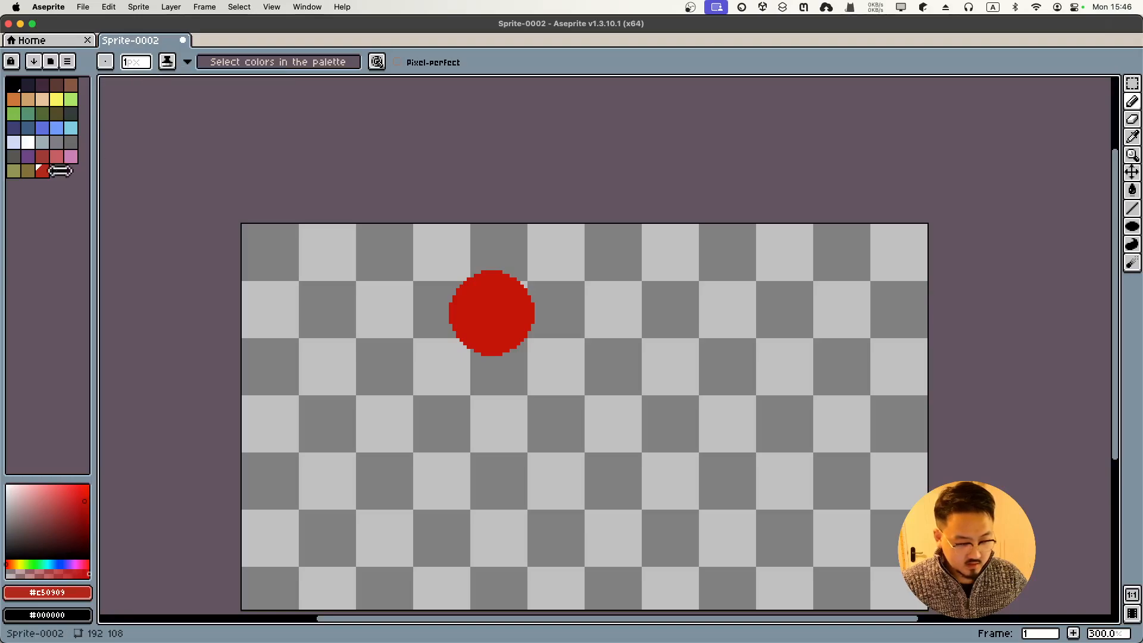
{"action": "left_click", "coordinate": [44, 173]}
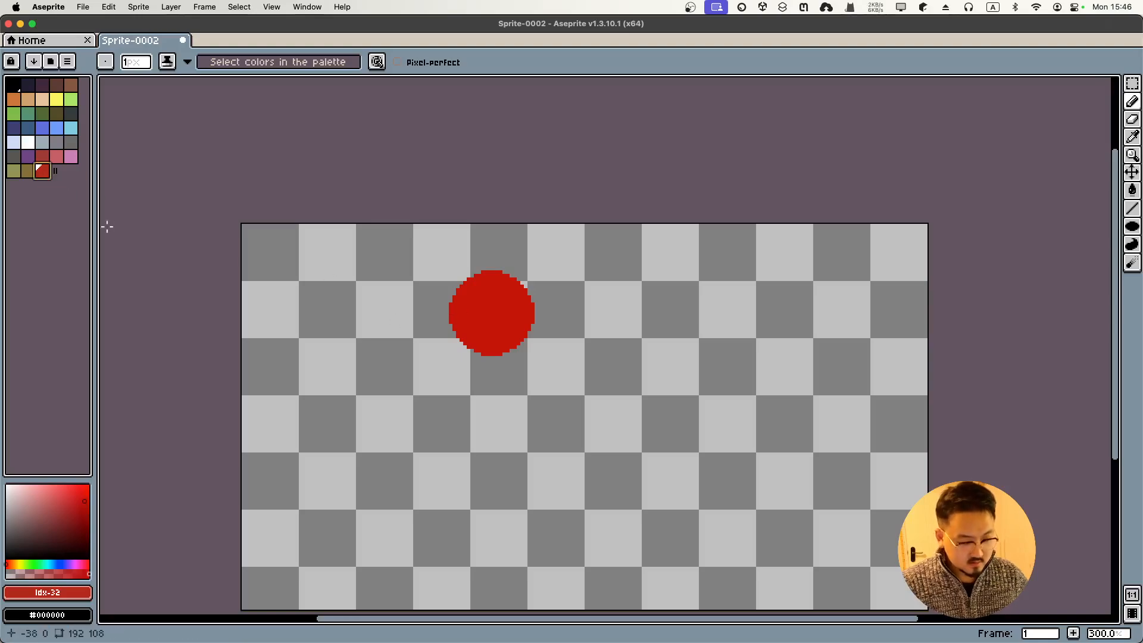
{"action": "mouse_move", "coordinate": [56, 171]}
{"action": "left_mouse_down"}
{"action": "mouse_move", "coordinate": [71, 179]}
{"action": "mouse_move", "coordinate": [61, 169]}
{"action": "left_mouse_up"}
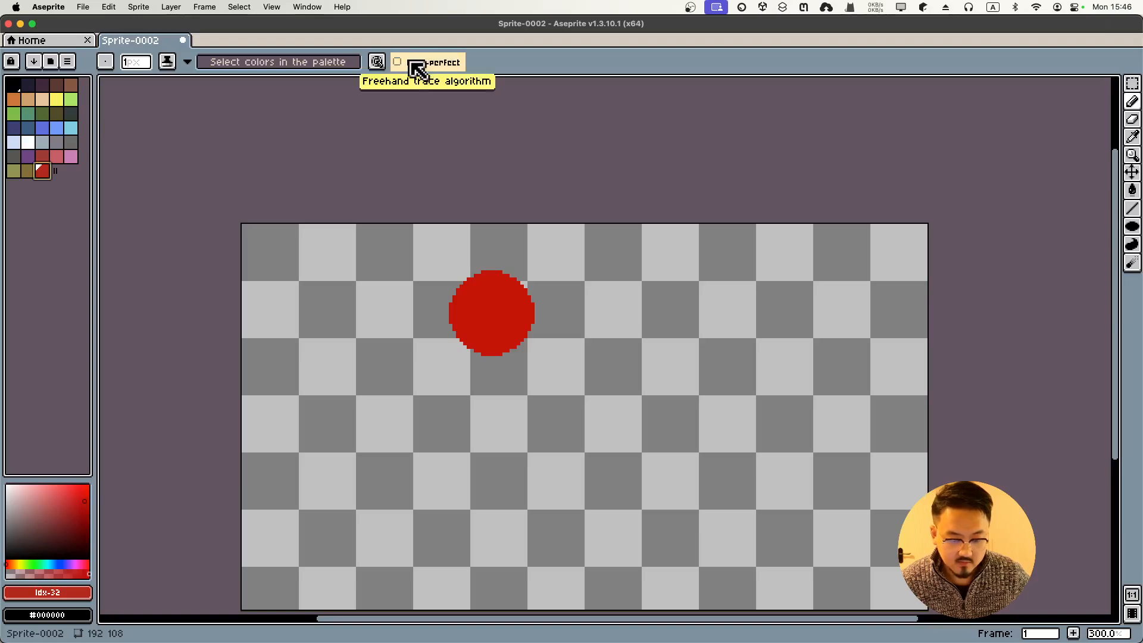
- Turn on Pixel-perfect for the pencil and reselect its Shading ink
{"action": "left_click", "coordinate": [384, 62]}
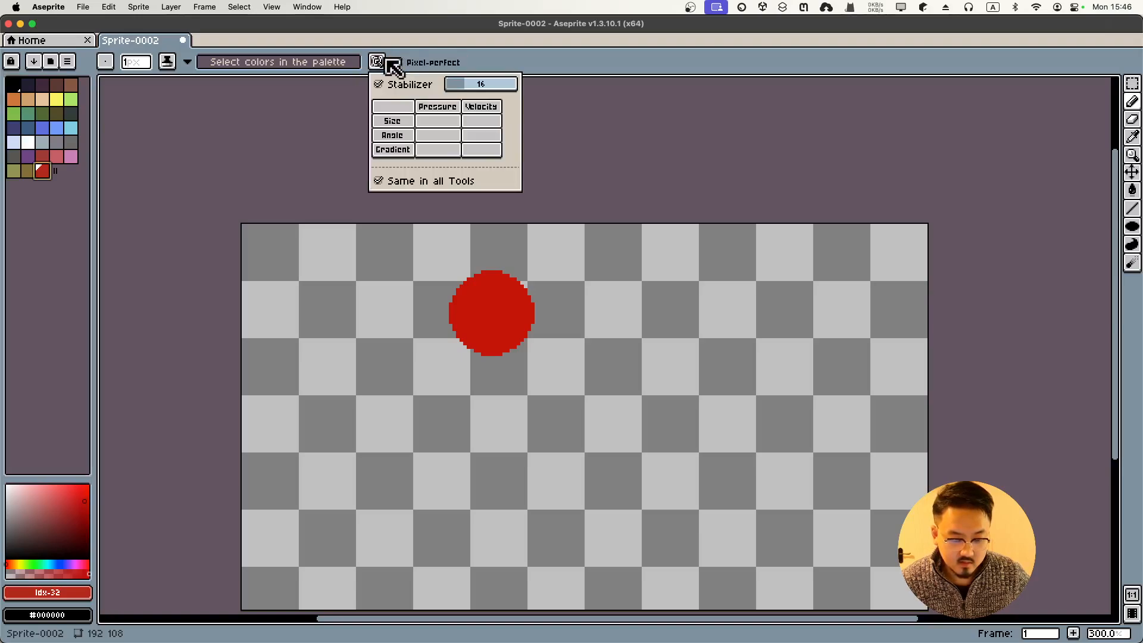
{"action": "left_click", "coordinate": [397, 62]}
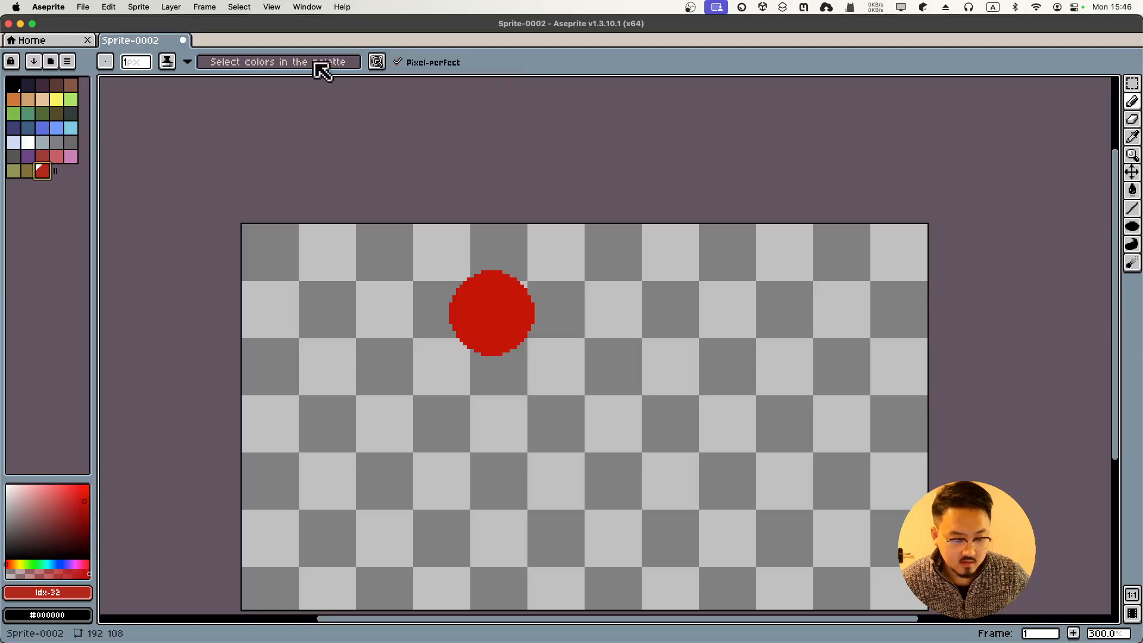
{"action": "left_click", "coordinate": [187, 62]}
{"action": "left_click", "coordinate": [168, 61]}
{"action": "left_click", "coordinate": [167, 62]}
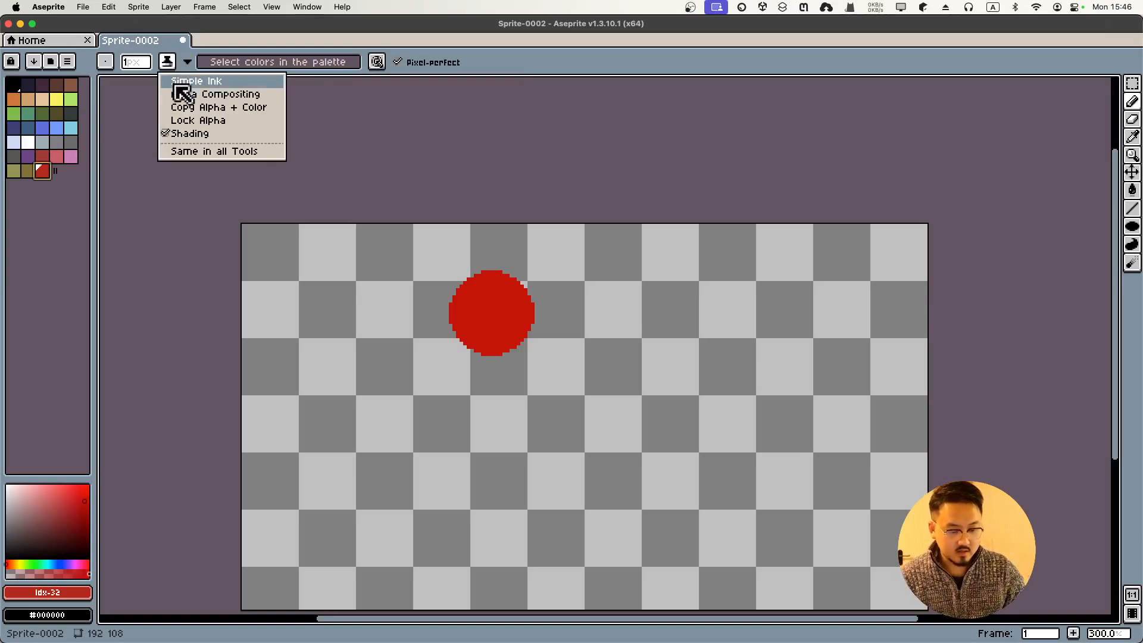
{"action": "left_click", "coordinate": [189, 136]}
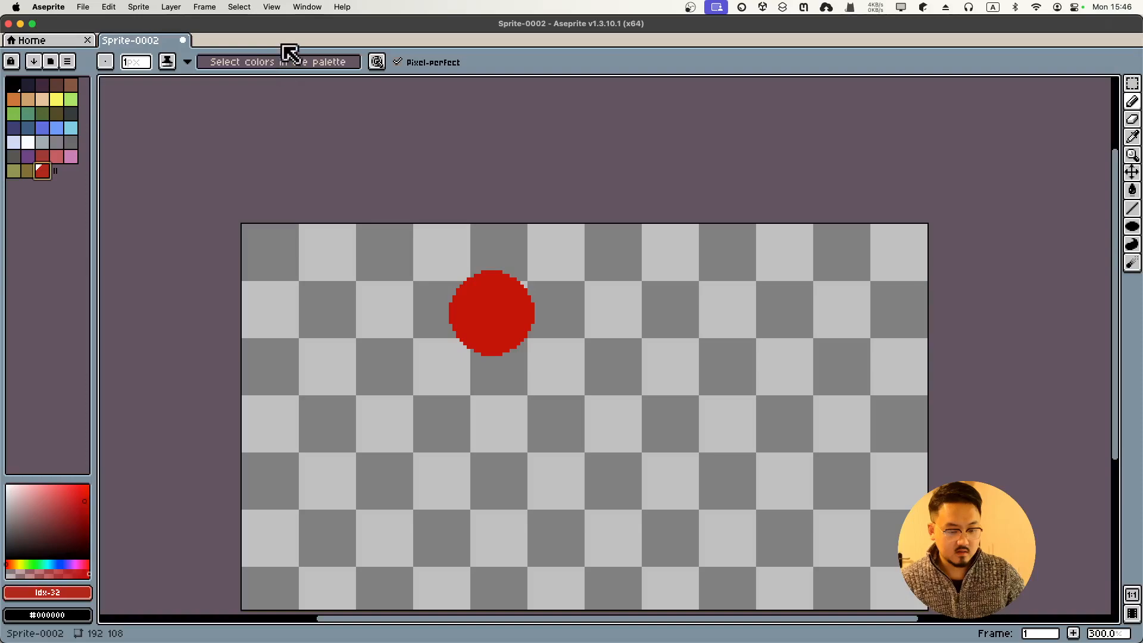
- Set the background color to the added red swatch, try a short pencil stroke below the circle, and undo it
{"action": "right_click", "coordinate": [46, 174]}
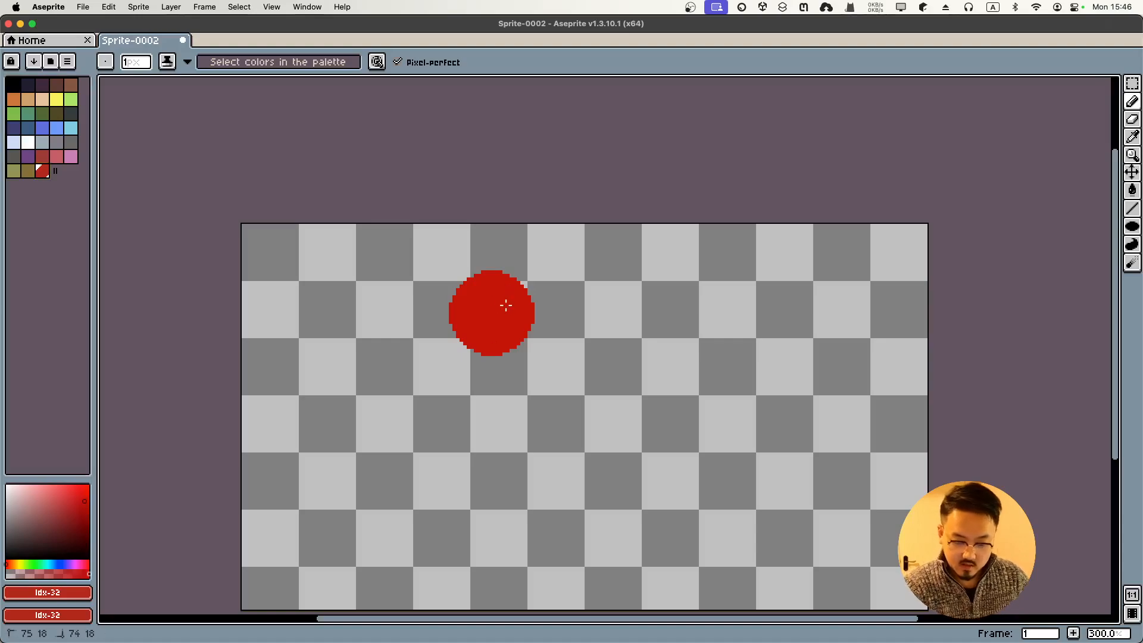
{"action": "left_click_drag", "start_coordinate": [479, 358], "coordinate": [462, 384]}
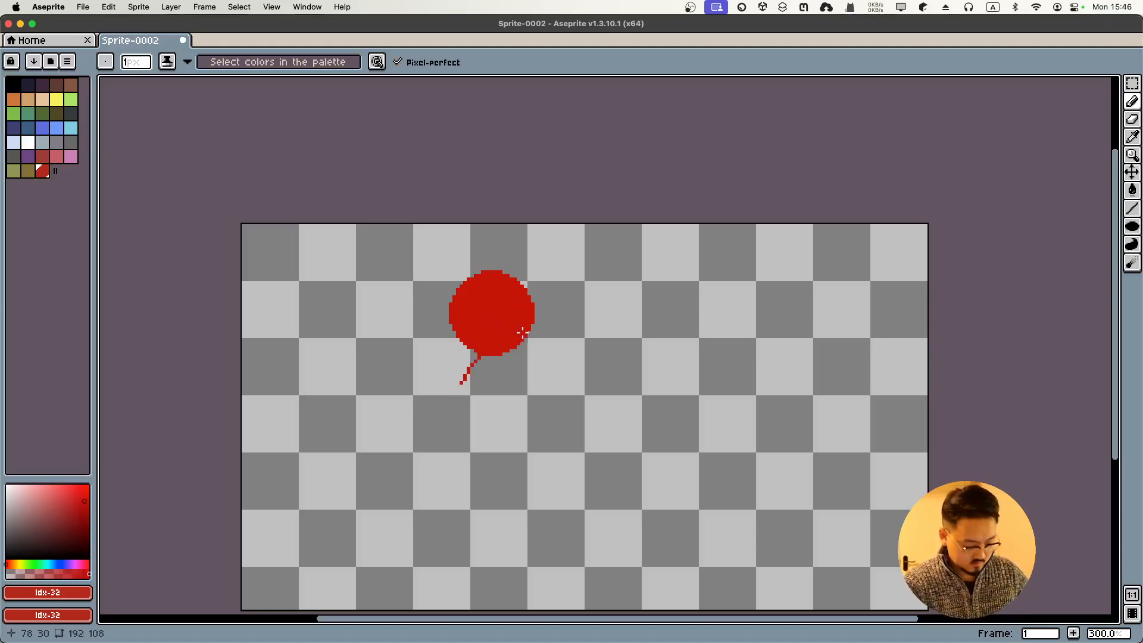
{"action": "key", "text": "super+z"}
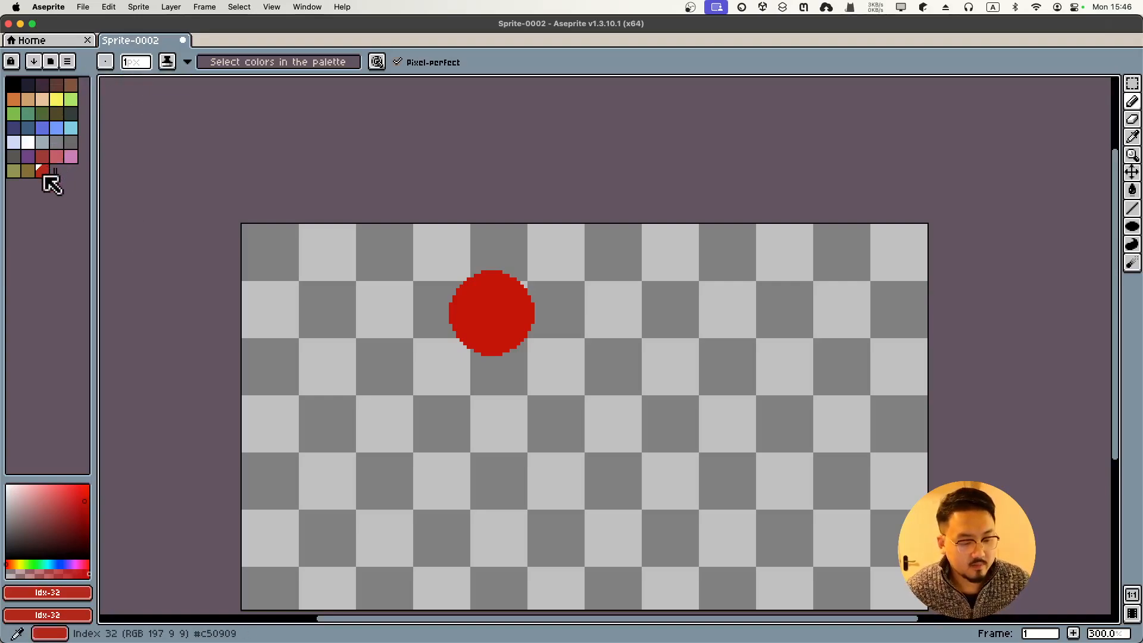
- Select the dark blue #306082 and red #c50909 palette swatches together as the pencil's shade
{"action": "mouse_move", "coordinate": [41, 172]}
{"action": "left_mouse_down"}
{"action": "mouse_move", "coordinate": [237, 105]}
{"action": "mouse_move", "coordinate": [104, 173]}
{"action": "mouse_move", "coordinate": [38, 168]}
{"action": "left_mouse_up"}
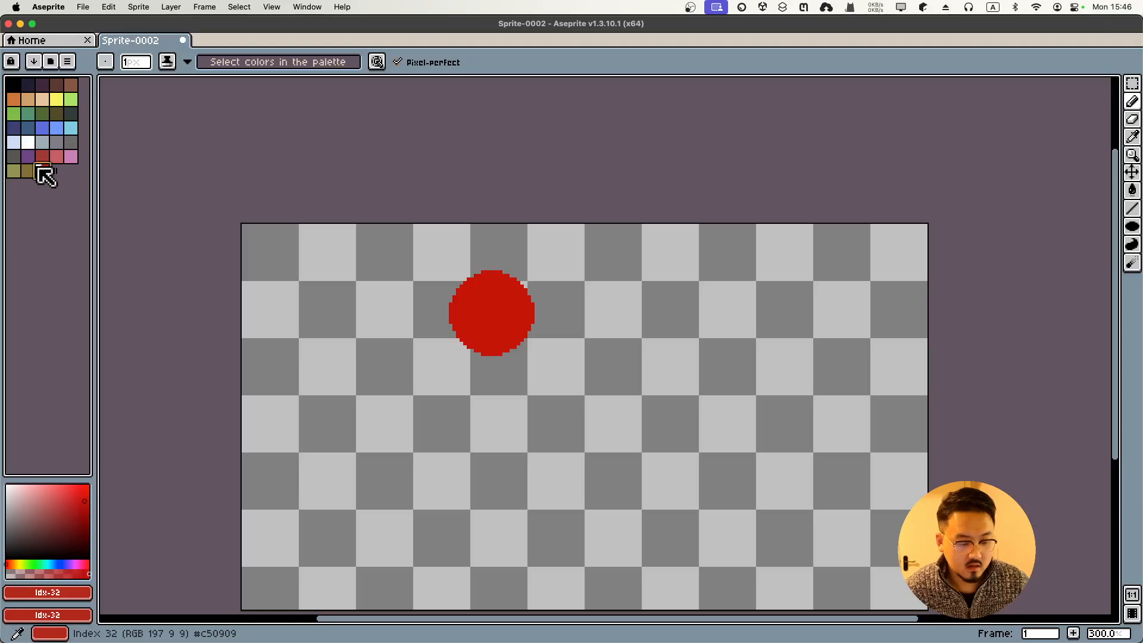
{"action": "left_click_drag", "start_coordinate": [37, 168], "coordinate": [44, 171]}
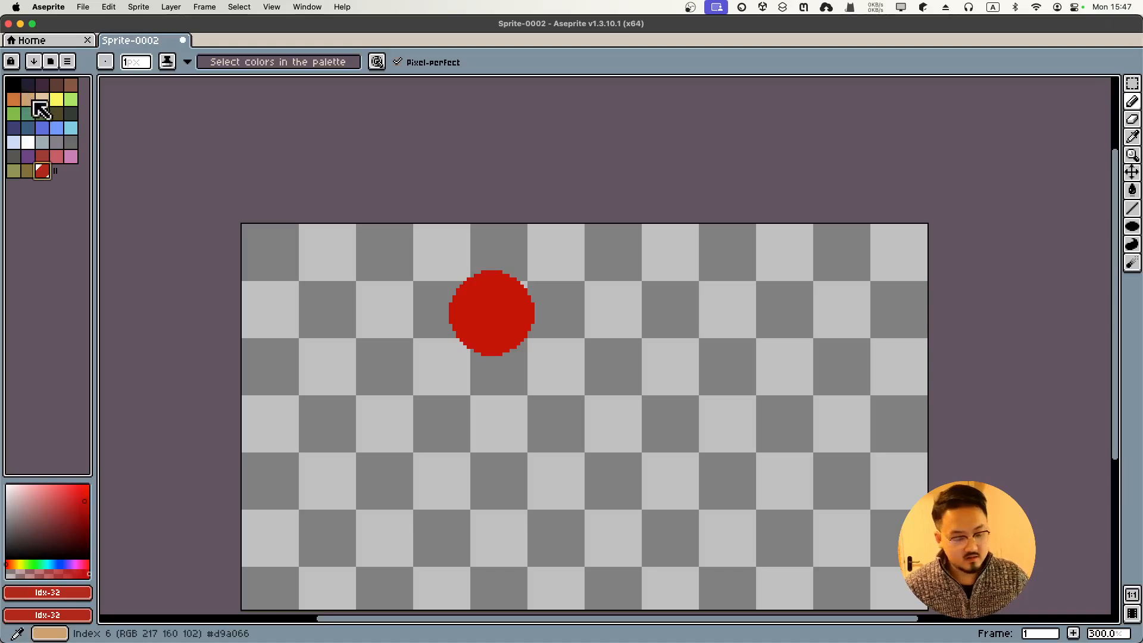
{"action": "left_click", "coordinate": [33, 130]}
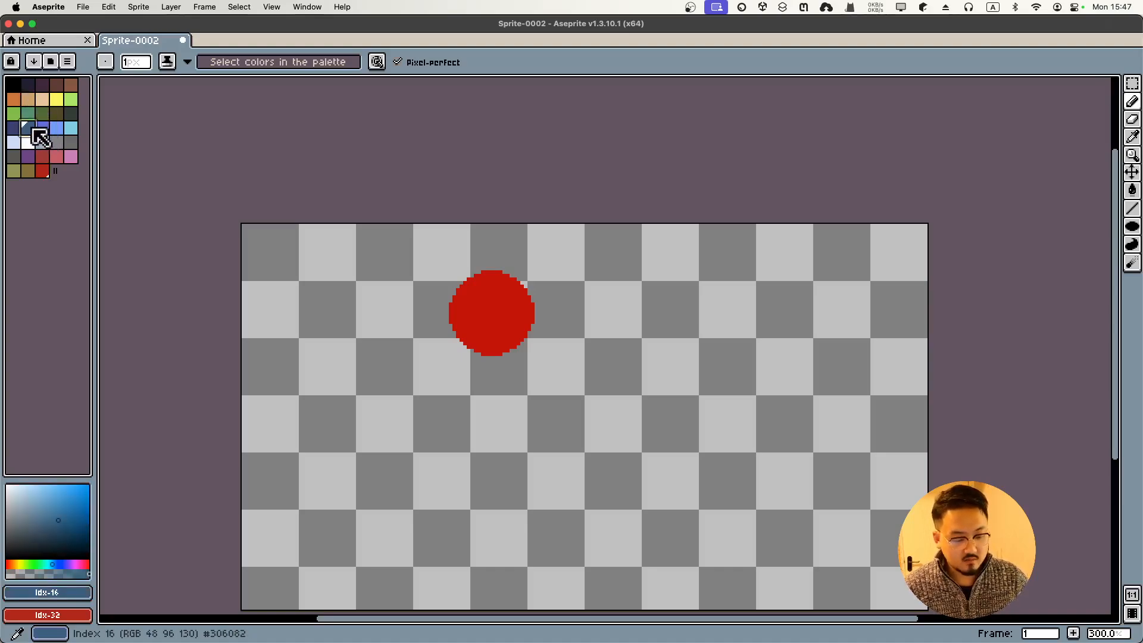
{"action": "left_click", "coordinate": [42, 172]}
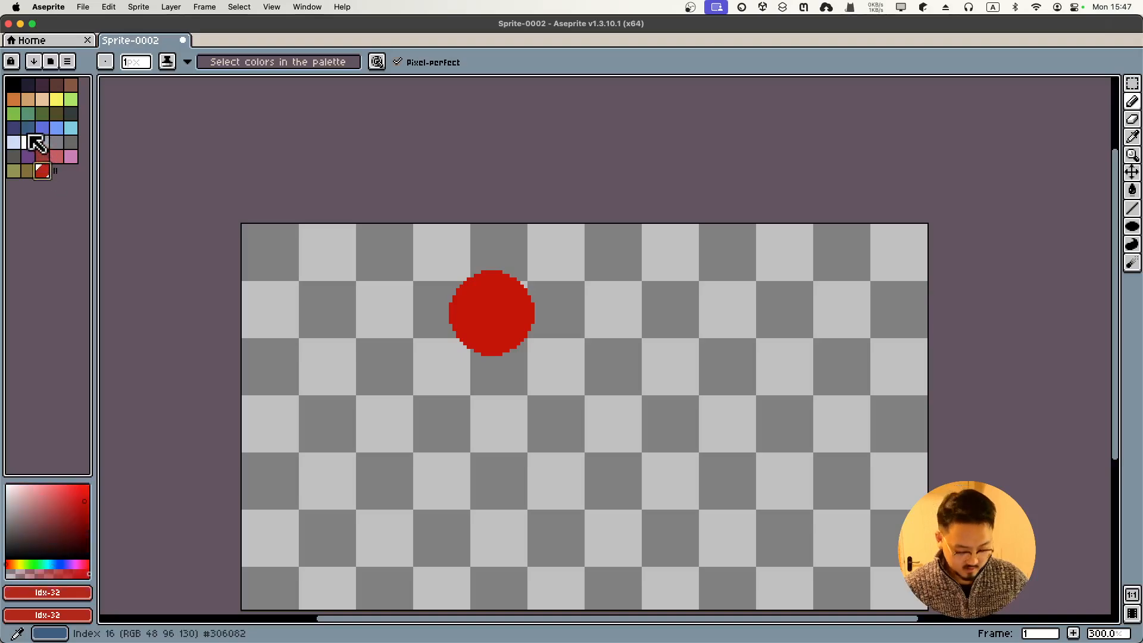
{"action": "left_click", "coordinate": [28, 129]}
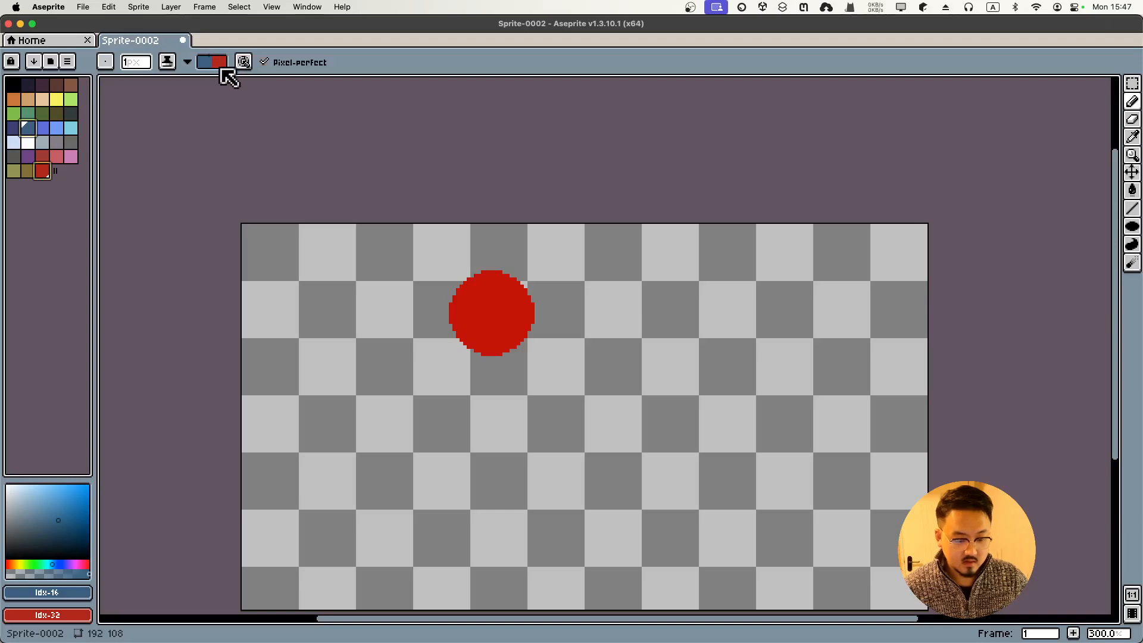
{"action": "left_click", "coordinate": [187, 62]}
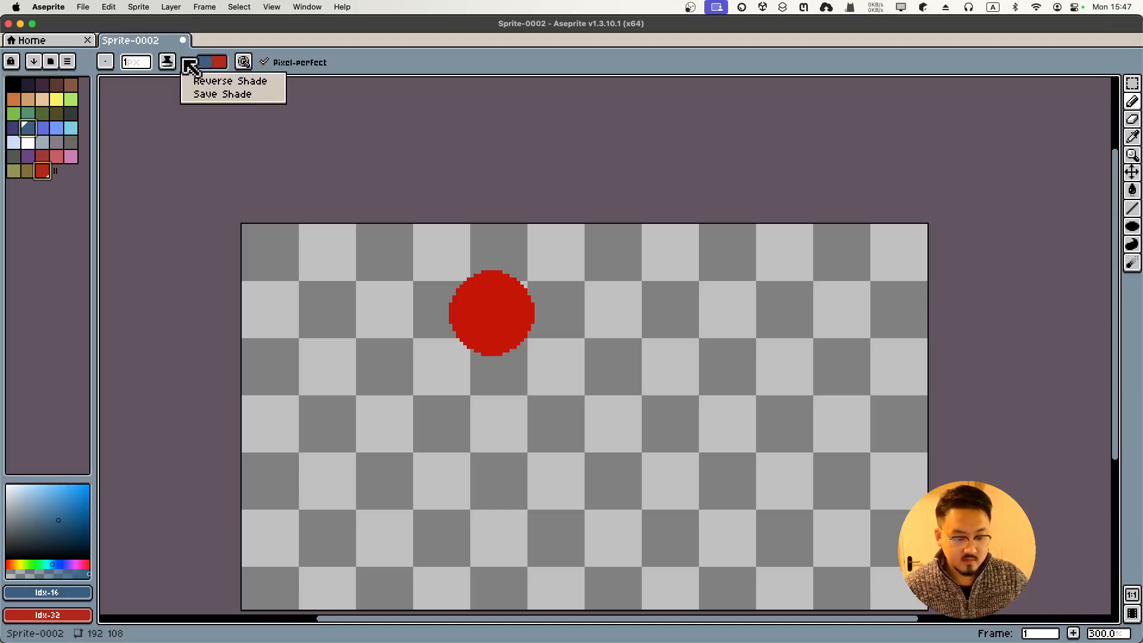
{"action": "left_click", "coordinate": [188, 63]}
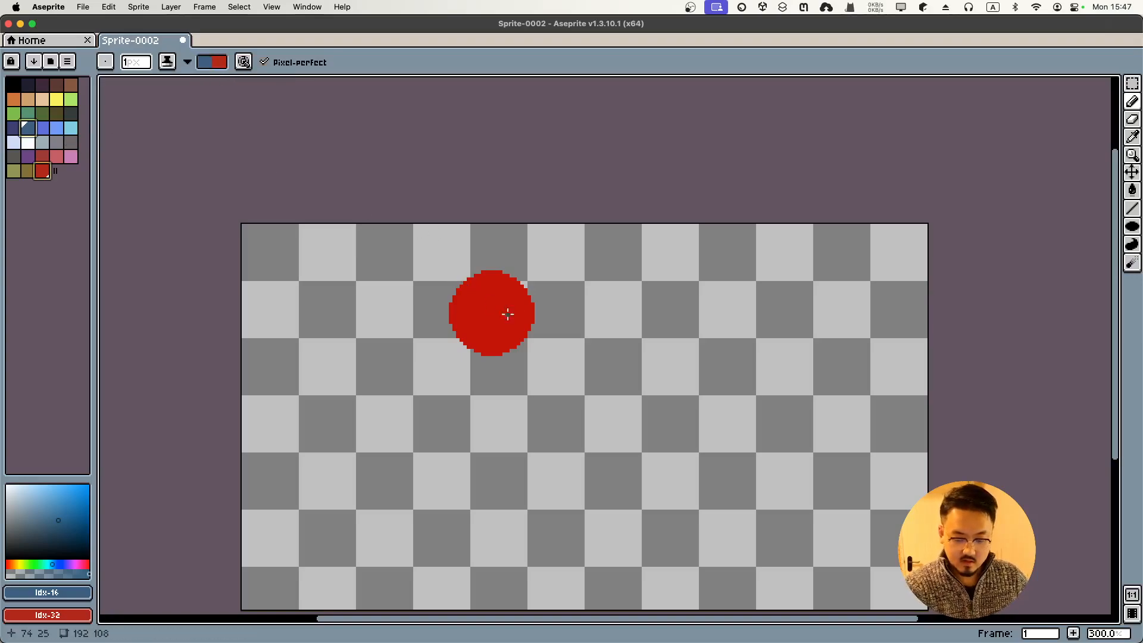
- Try shading the circle's lower-right part in blue with freehand pencil strokes, and undo them all
{"action": "left_click_drag", "start_coordinate": [490, 334], "coordinate": [518, 297]}
{"action": "mouse_move", "coordinate": [495, 343]}
{"action": "left_mouse_down"}
{"action": "mouse_move", "coordinate": [524, 308]}
{"action": "mouse_move", "coordinate": [498, 342]}
{"action": "left_mouse_up"}
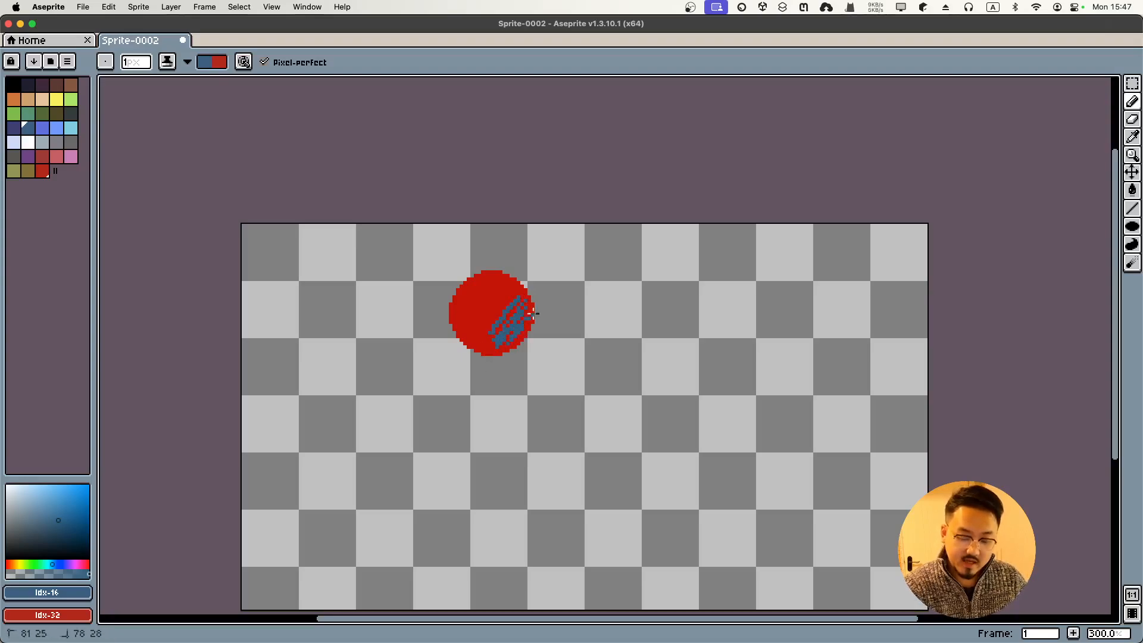
{"action": "left_click_drag", "start_coordinate": [515, 345], "coordinate": [503, 351]}
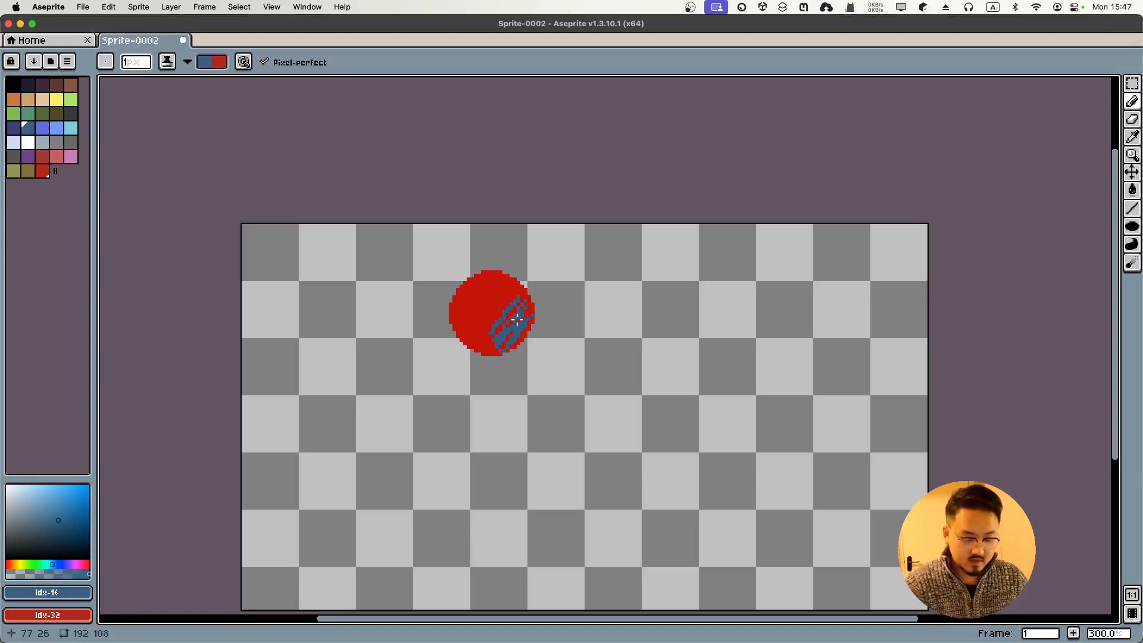
{"action": "key", "text": "super+z"}
{"action": "key", "text": "super+z"}
{"action": "key", "text": "super+z"}
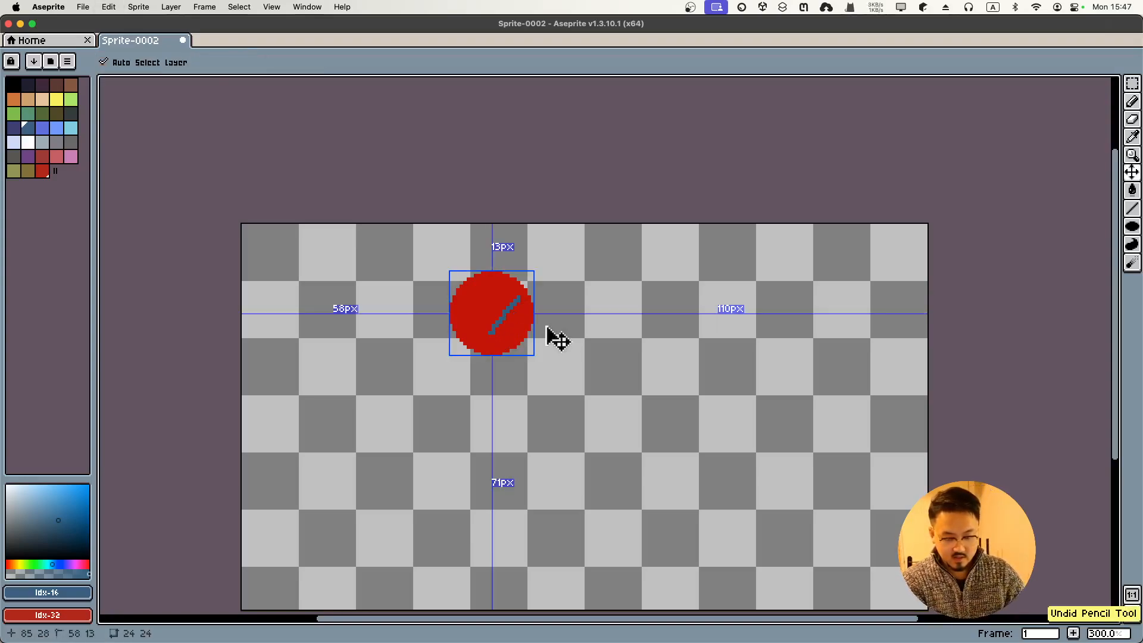
{"action": "key", "text": "super+z"}
- Sample the circle's red as the foreground color again and return to the Pencil tool
{"action": "key", "text": "i"}
{"action": "left_click", "coordinate": [455, 313]}
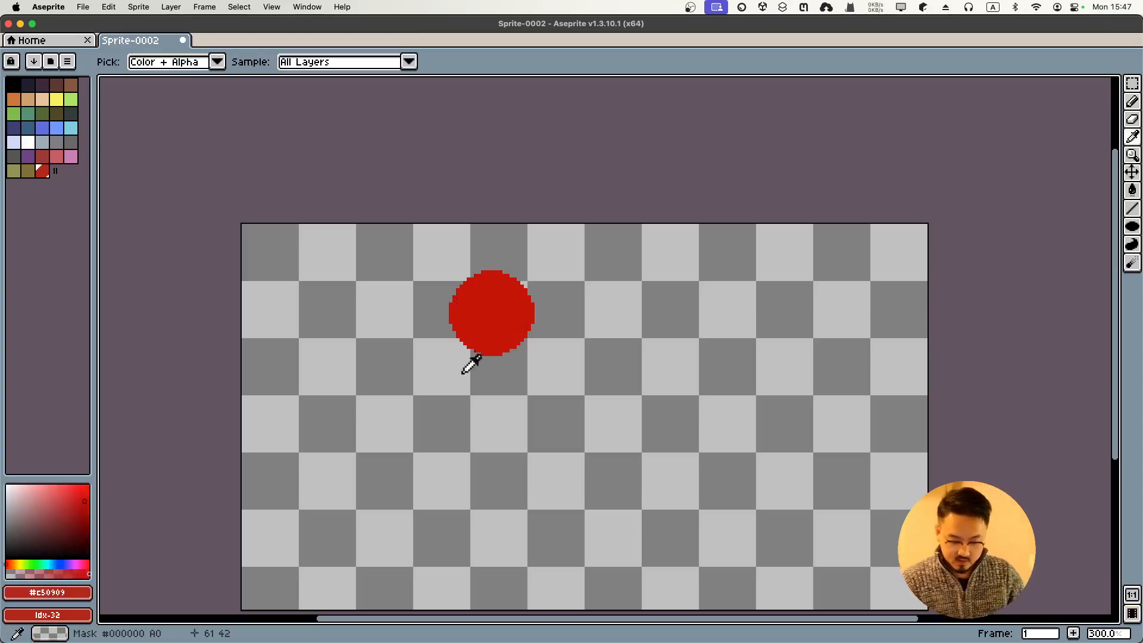
{"action": "key", "text": "b"}
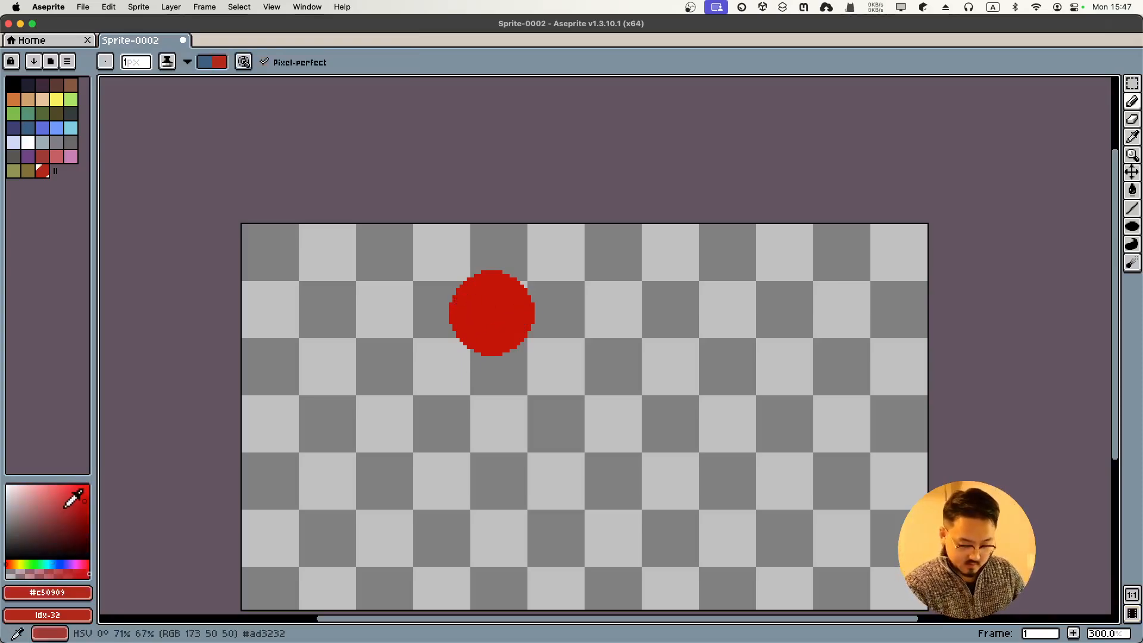
- Set the foreground color to dark red (hue 0°, saturation 88, value 37), try a short shading stroke near the circle's right edge, and undo it
{"action": "left_click", "coordinate": [79, 530]}
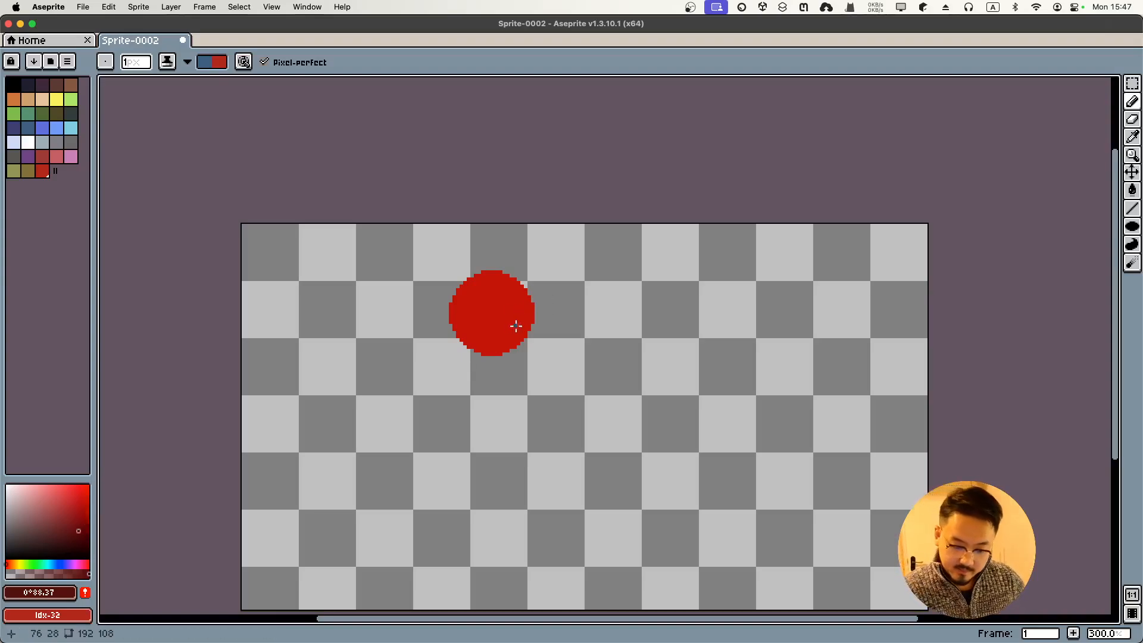
{"action": "left_click_drag", "start_coordinate": [518, 324], "coordinate": [522, 323]}
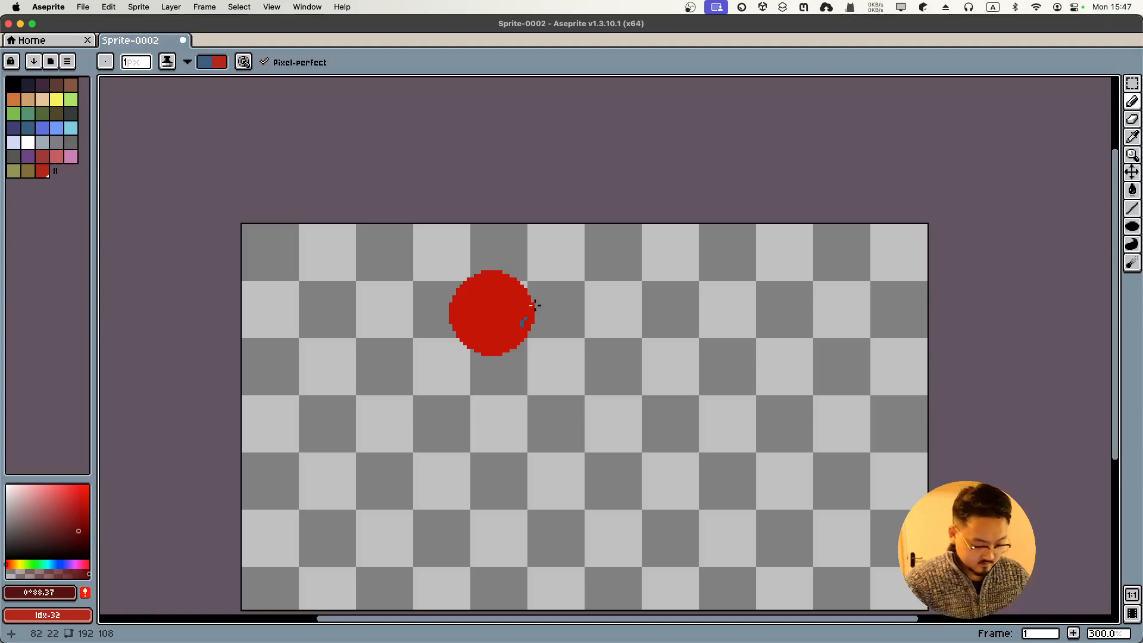
{"action": "key", "text": "super+z"}
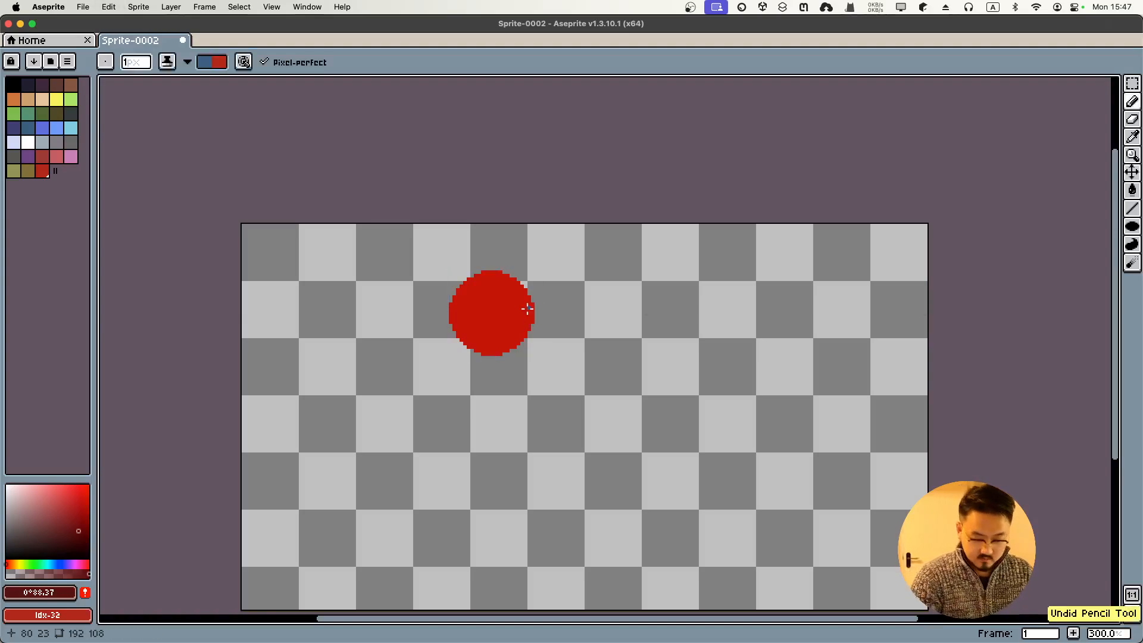
- Reverse the pencil's shade order and switch its ink from Shading to Simple Ink
{"action": "left_click", "coordinate": [188, 63]}
{"action": "left_click", "coordinate": [229, 84]}
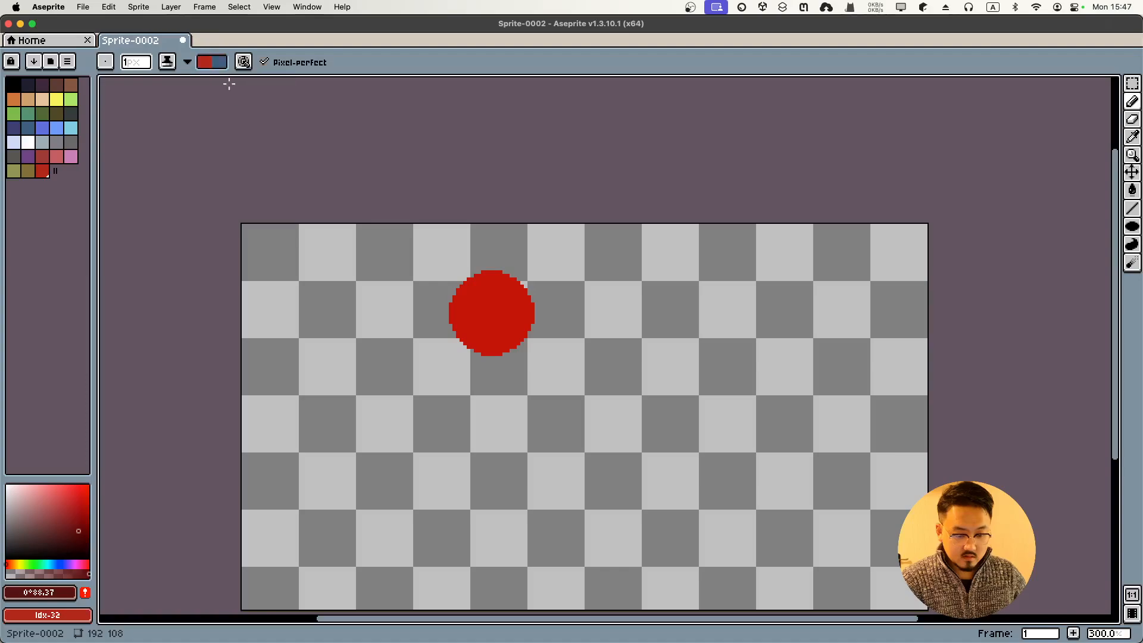
{"action": "left_click", "coordinate": [188, 62]}
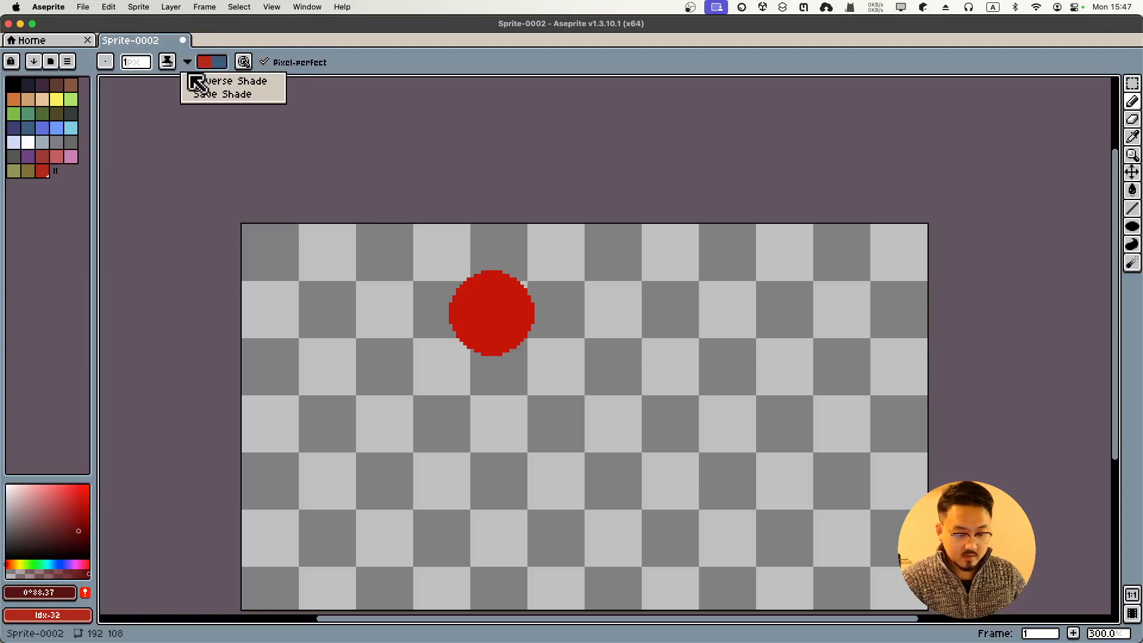
{"action": "left_click", "coordinate": [172, 63]}
{"action": "left_click", "coordinate": [167, 62]}
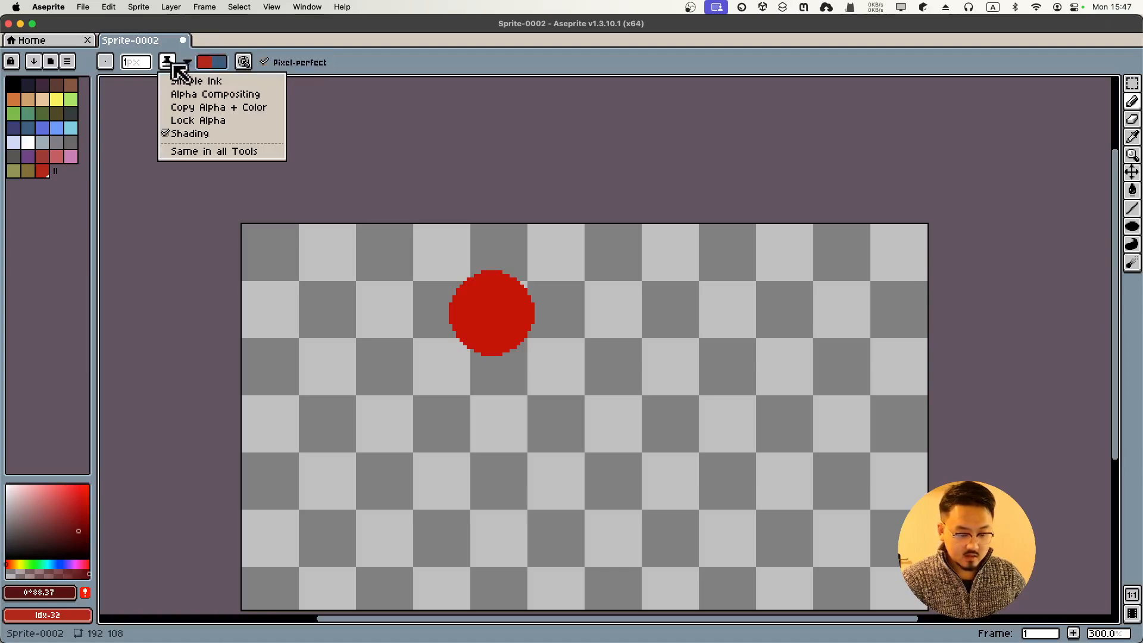
{"action": "left_click", "coordinate": [215, 82]}
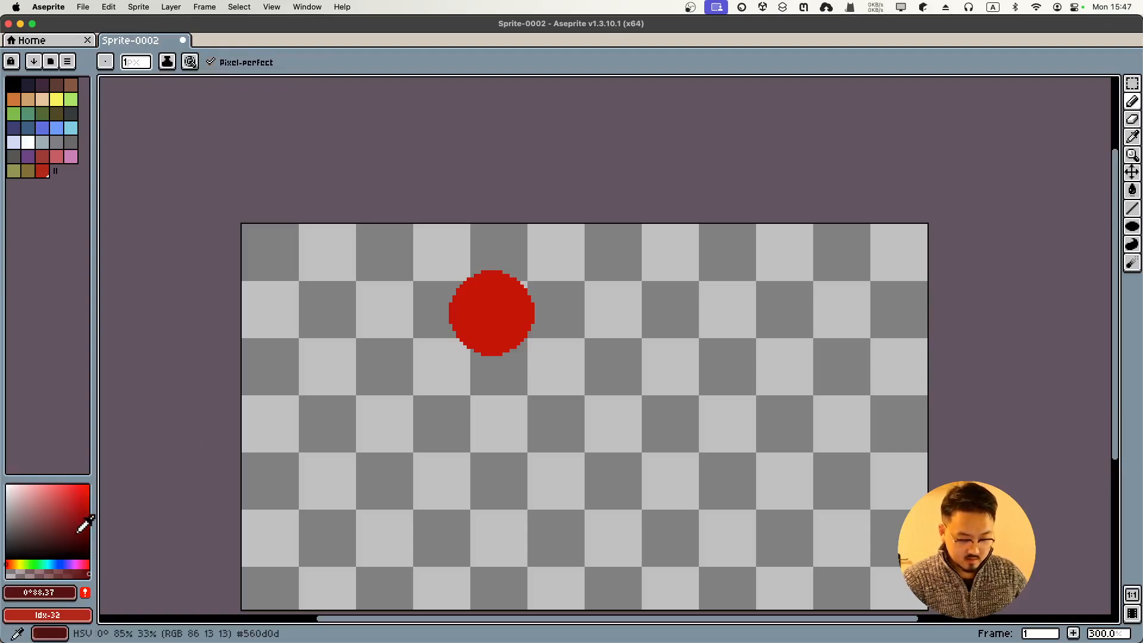
- Draw small freehand dark red crater marks around the inside of the red circle with the Pencil tool
{"action": "left_click", "coordinate": [517, 307]}
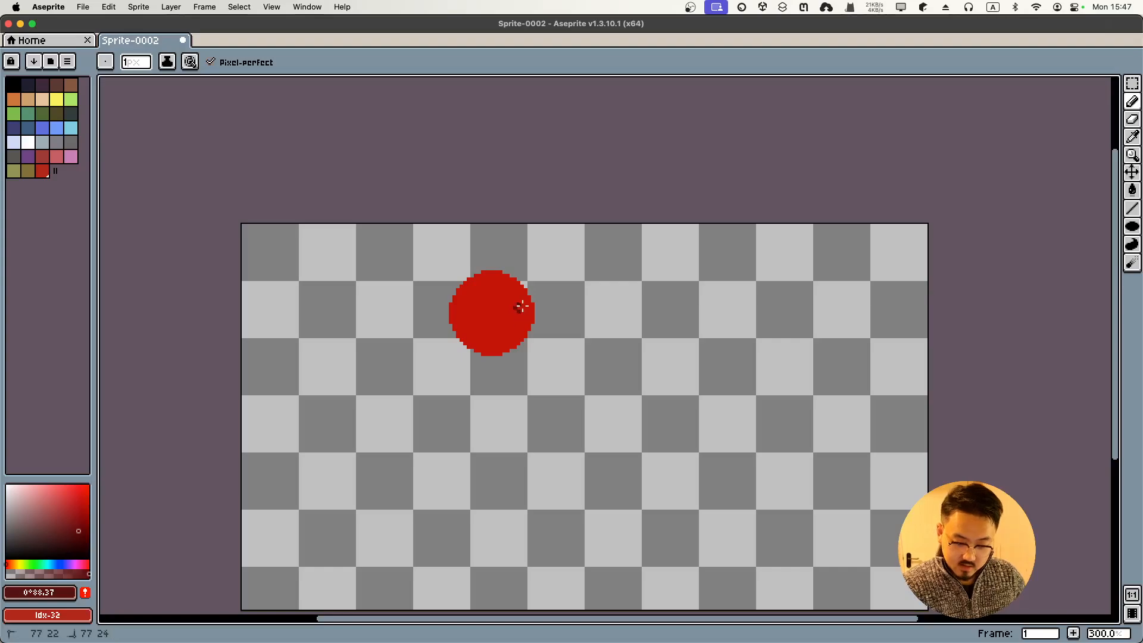
{"action": "left_click", "coordinate": [505, 338]}
{"action": "left_click_drag", "start_coordinate": [482, 340], "coordinate": [478, 343]}
{"action": "mouse_move", "coordinate": [467, 303]}
{"action": "left_mouse_down"}
{"action": "mouse_move", "coordinate": [468, 315]}
{"action": "mouse_move", "coordinate": [497, 280]}
{"action": "mouse_move", "coordinate": [504, 289]}
{"action": "left_mouse_up"}
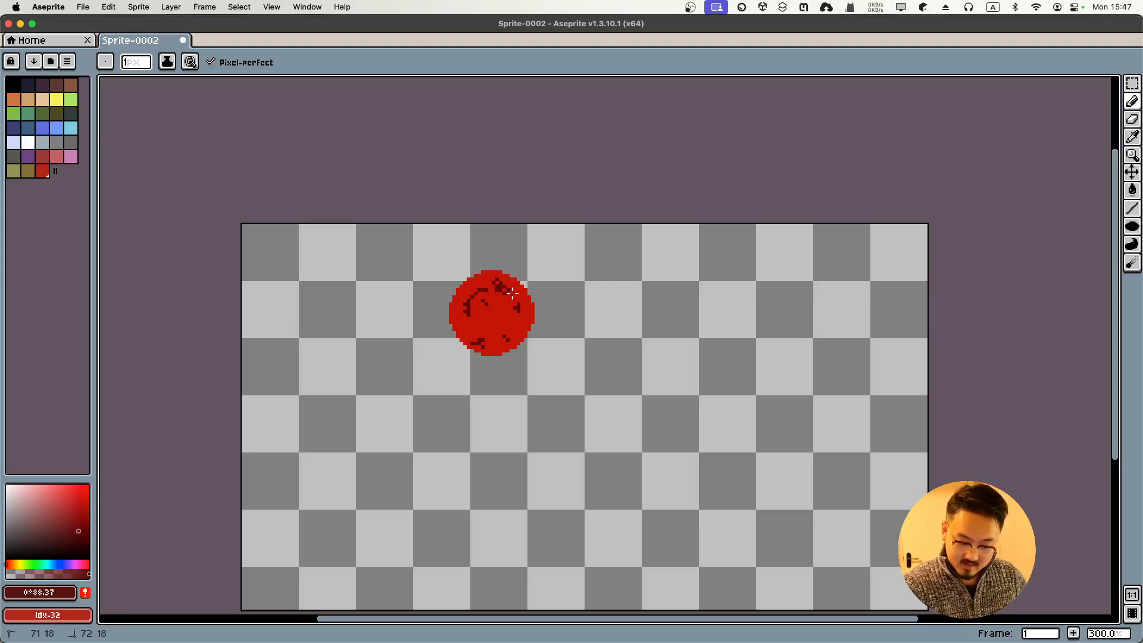
- Turn off Pixel-perfect and add more dark red crater marks across the circle's middle and edges
{"action": "left_click", "coordinate": [262, 67]}
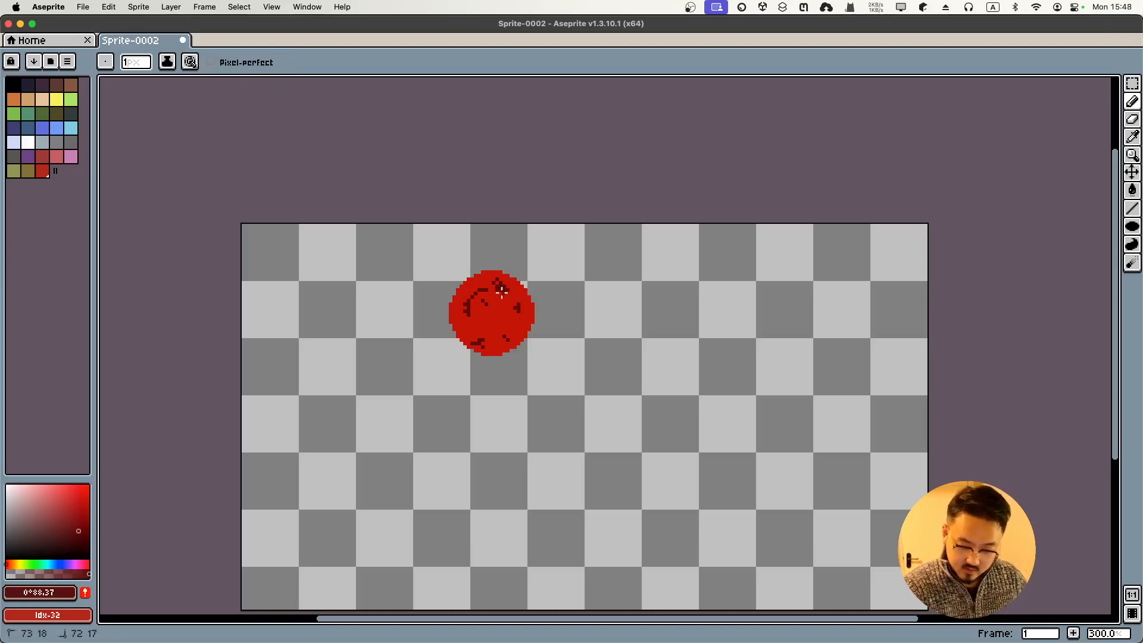
{"action": "mouse_move", "coordinate": [491, 319]}
{"action": "left_mouse_down"}
{"action": "mouse_move", "coordinate": [457, 315]}
{"action": "mouse_move", "coordinate": [480, 340]}
{"action": "mouse_move", "coordinate": [513, 339]}
{"action": "mouse_move", "coordinate": [500, 348]}
{"action": "mouse_move", "coordinate": [515, 325]}
{"action": "left_mouse_up"}
{"action": "left_click", "coordinate": [457, 315]}
{"action": "left_click_drag", "start_coordinate": [461, 298], "coordinate": [458, 301]}
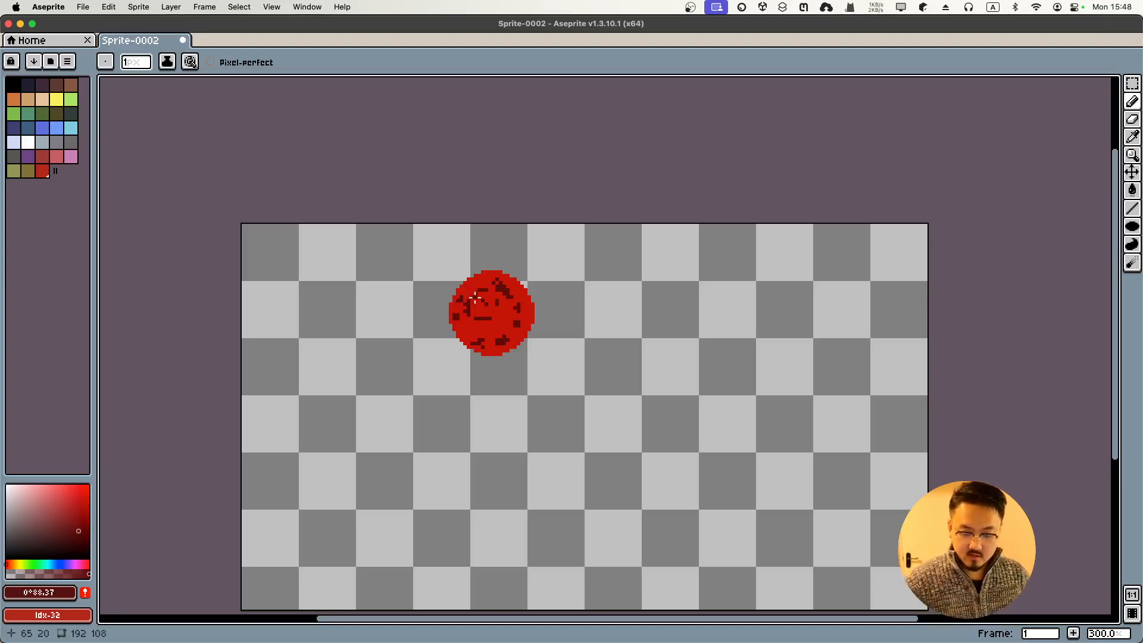
- Fill the empty canvas around the circle with very dark red (hue 0°, saturation 89, value 12) using the Paint Bucket
{"action": "scroll", "coordinate": [476, 296], "scroll_direction": "down", "scroll_amount": 3}
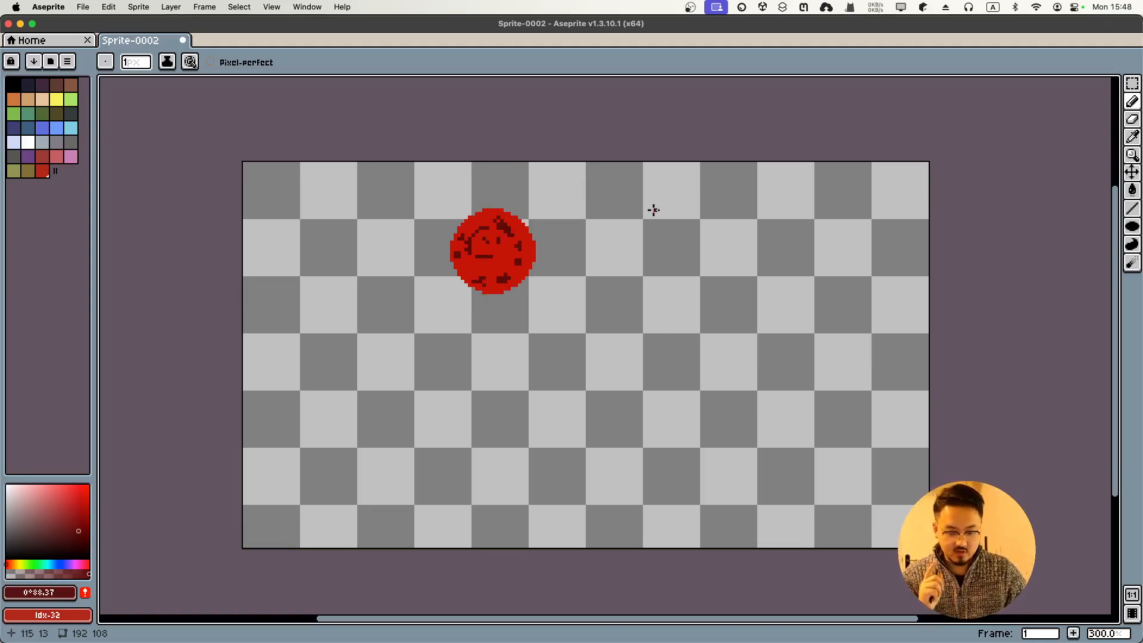
{"action": "left_click", "coordinate": [81, 547]}
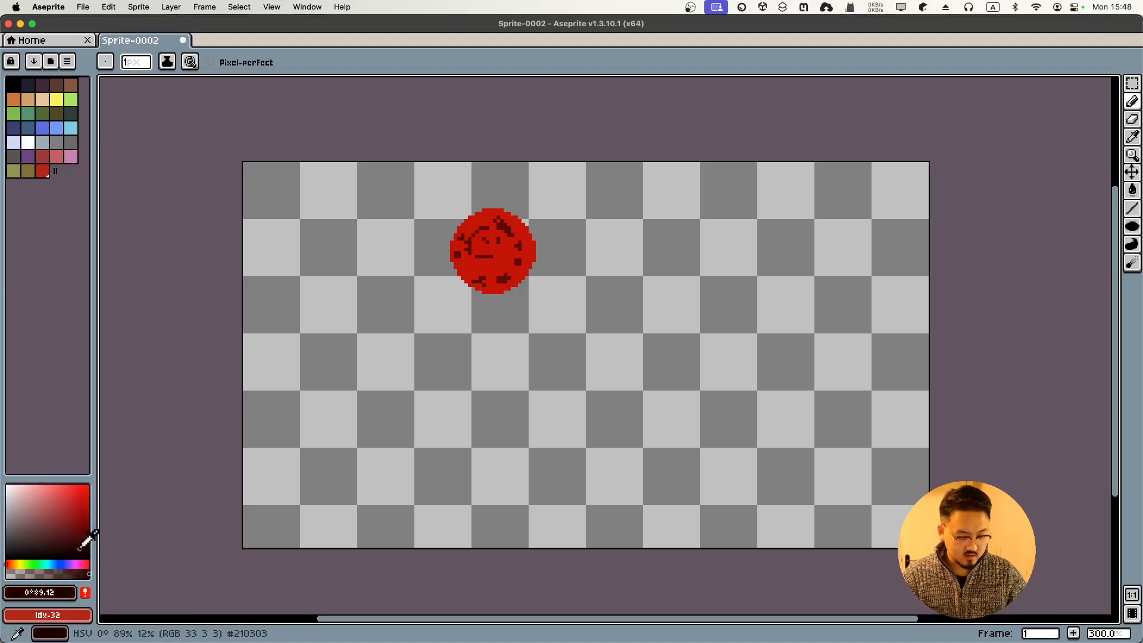
{"action": "key", "text": "g"}
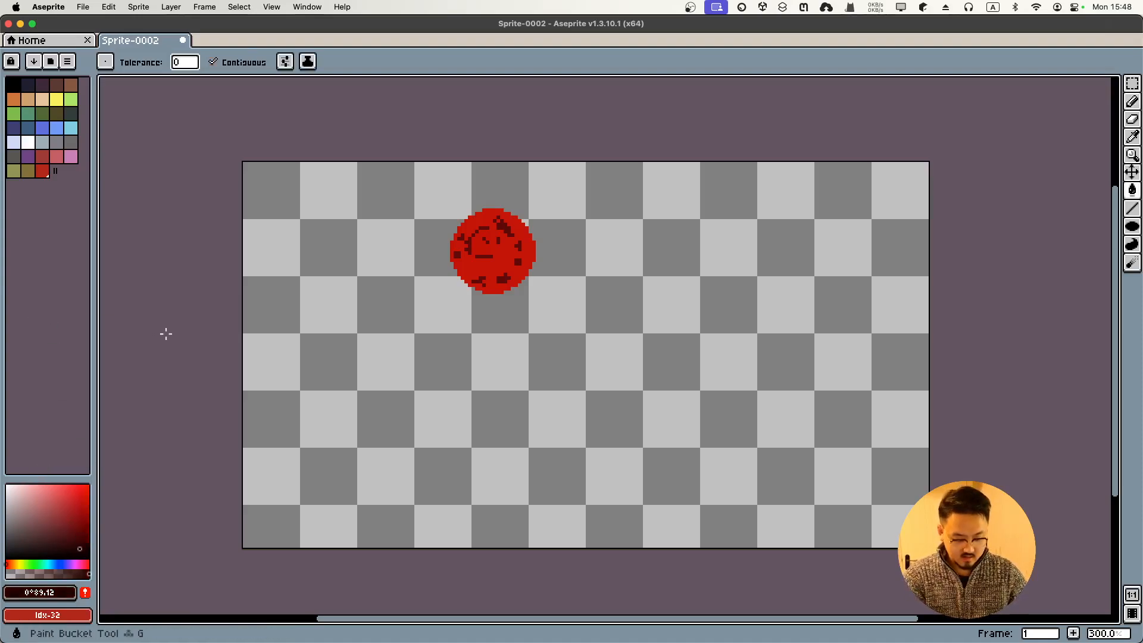
{"action": "left_click", "coordinate": [660, 373]}
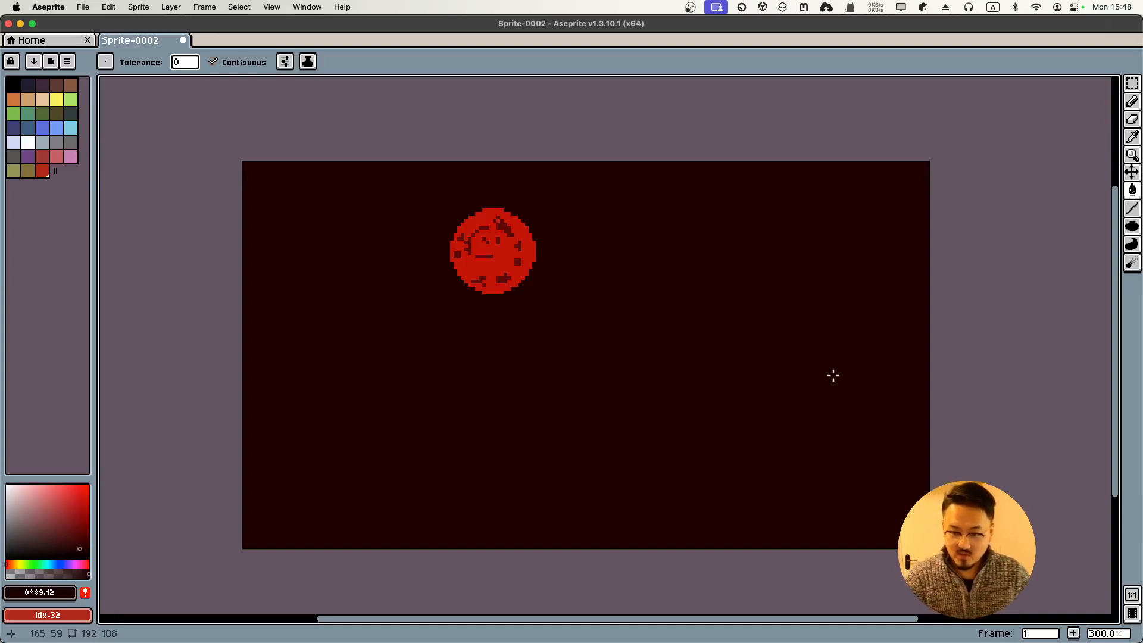
- Set the foreground to muted dark red (hue 0°, saturation 69, value 32), try filling the background with it, and undo the fill
{"action": "left_click", "coordinate": [63, 534]}
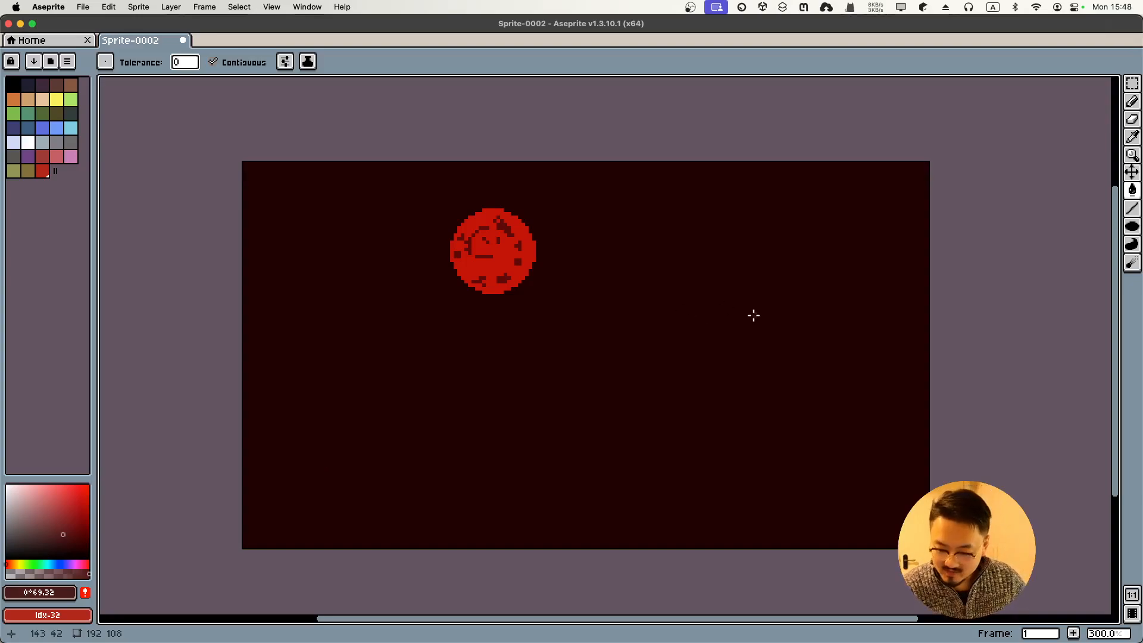
{"action": "left_click", "coordinate": [718, 325]}
{"action": "key", "text": "super+z"}
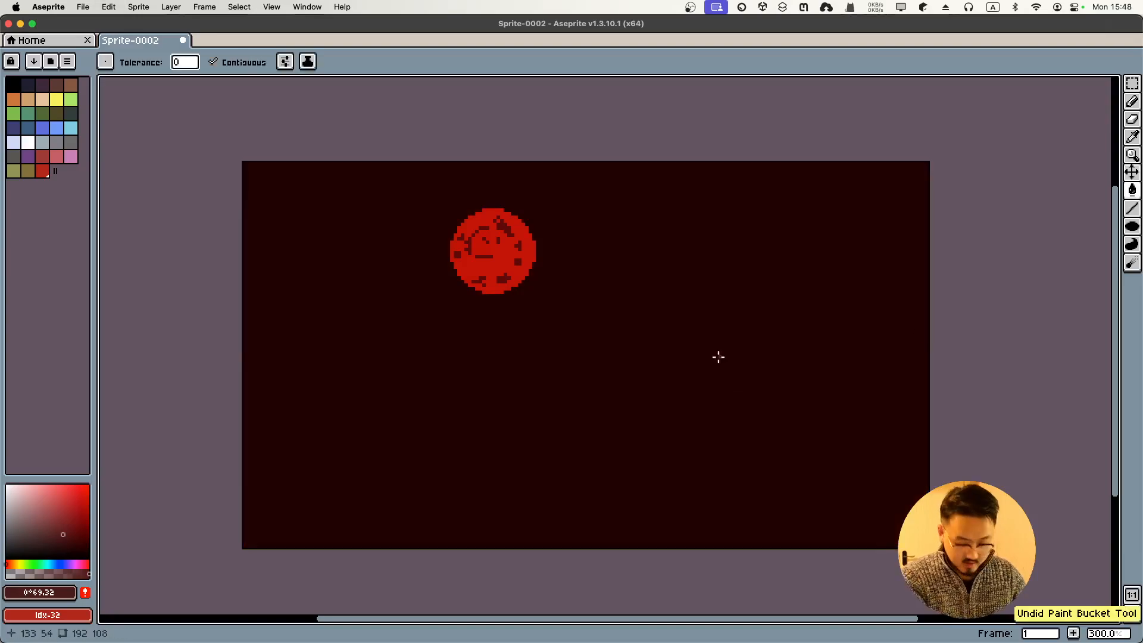
- Draw and fill a tall muted dark red rectangle at the canvas's lower right, and refill the background with hue 0°, saturation 79, value 11
{"action": "left_click", "coordinate": [1132, 228]}
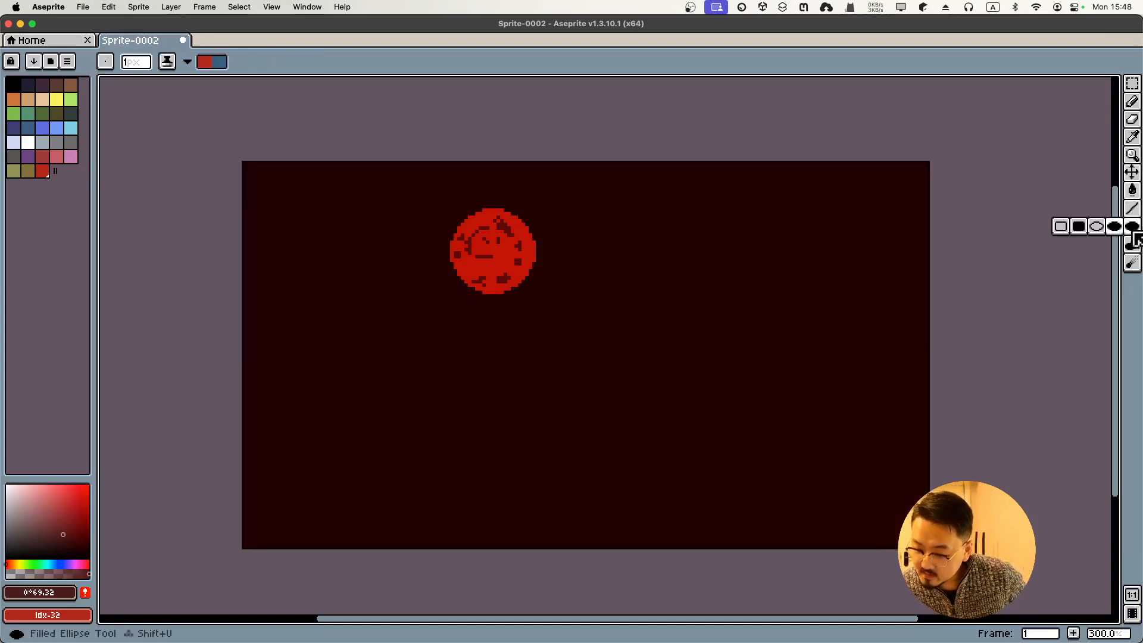
{"action": "left_click", "coordinate": [1059, 226]}
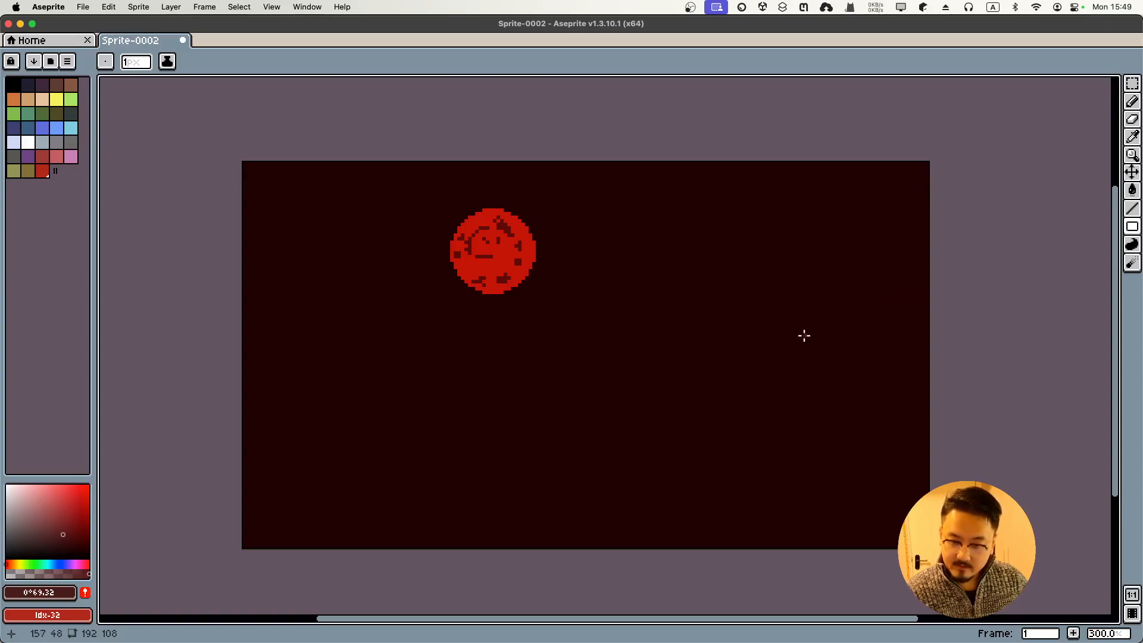
{"action": "left_click_drag", "start_coordinate": [801, 339], "coordinate": [884, 551]}
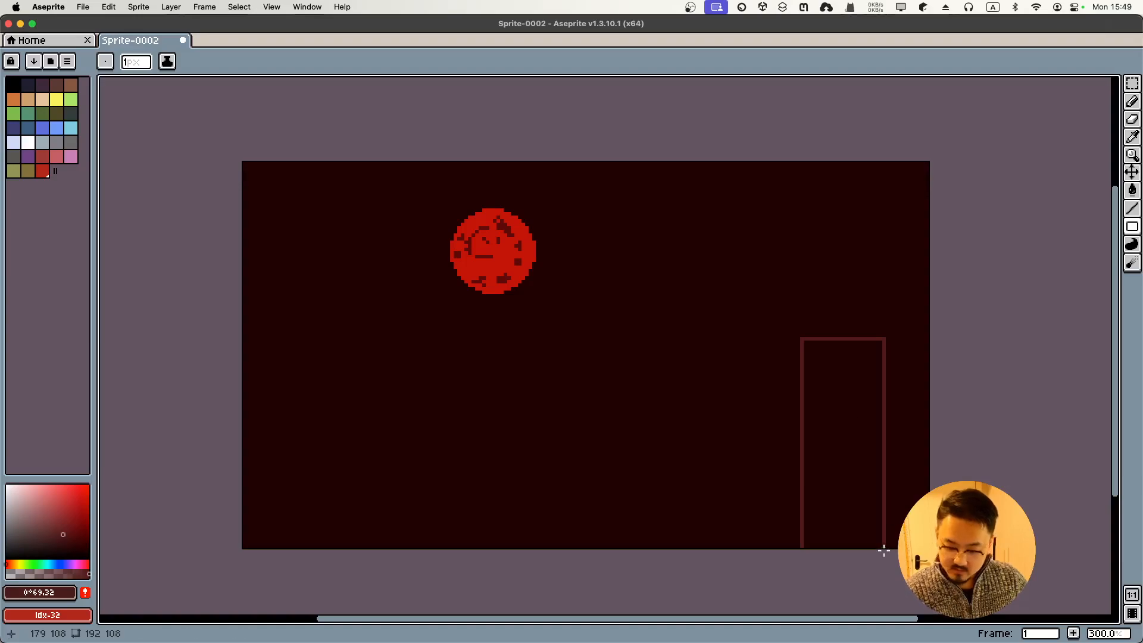
{"action": "key", "text": "g"}
{"action": "left_click", "coordinate": [839, 433]}
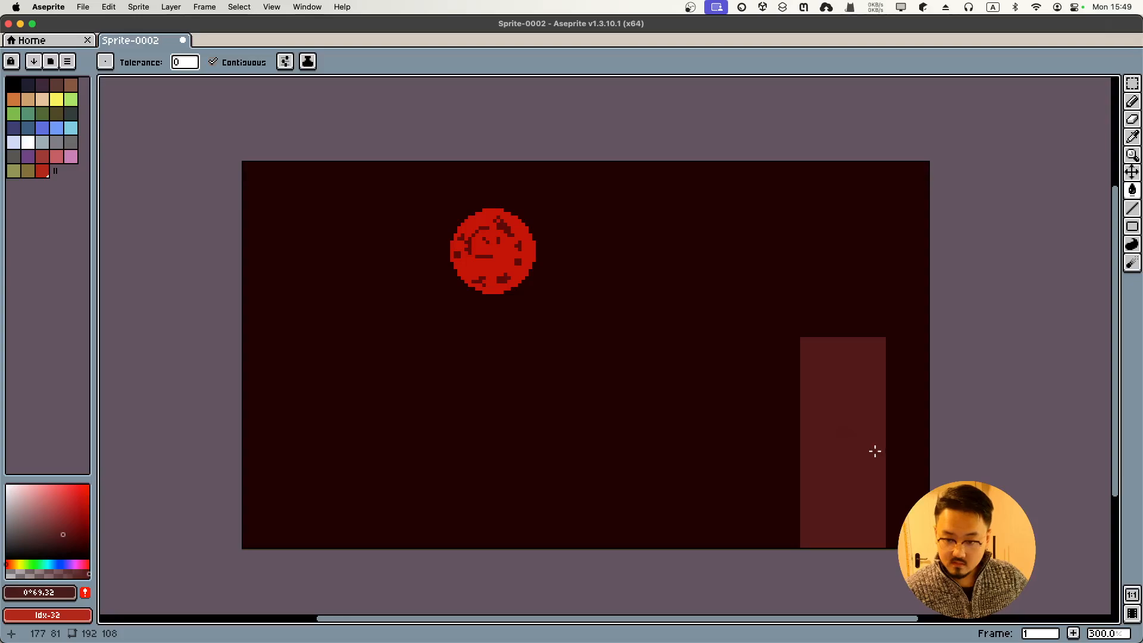
{"action": "left_click", "coordinate": [71, 550]}
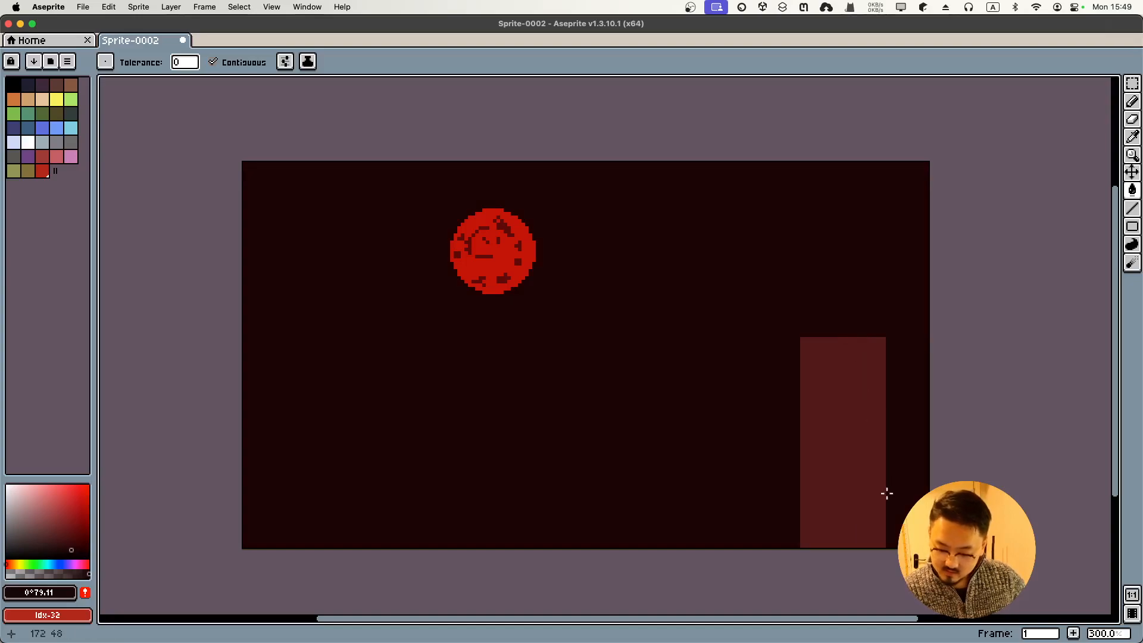
- Draw a filled rectangle of 9 × 62 px in dark red (hue 0°, saturation 94, value 24) over the right part of the tall block
{"action": "left_click", "coordinate": [1132, 226]}
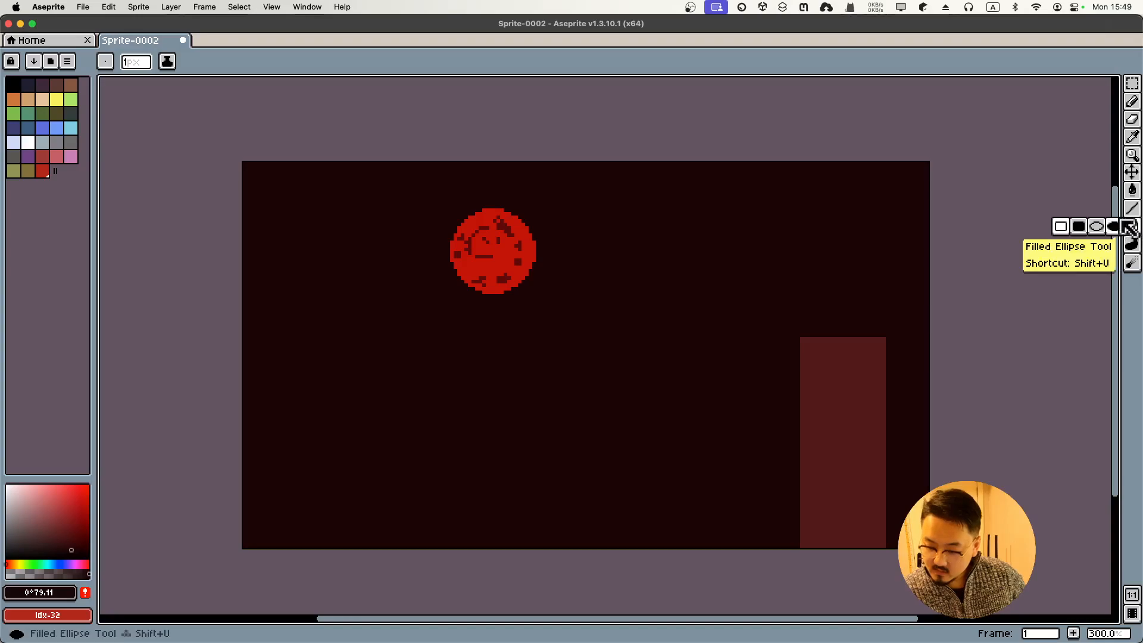
{"action": "left_click", "coordinate": [1083, 220]}
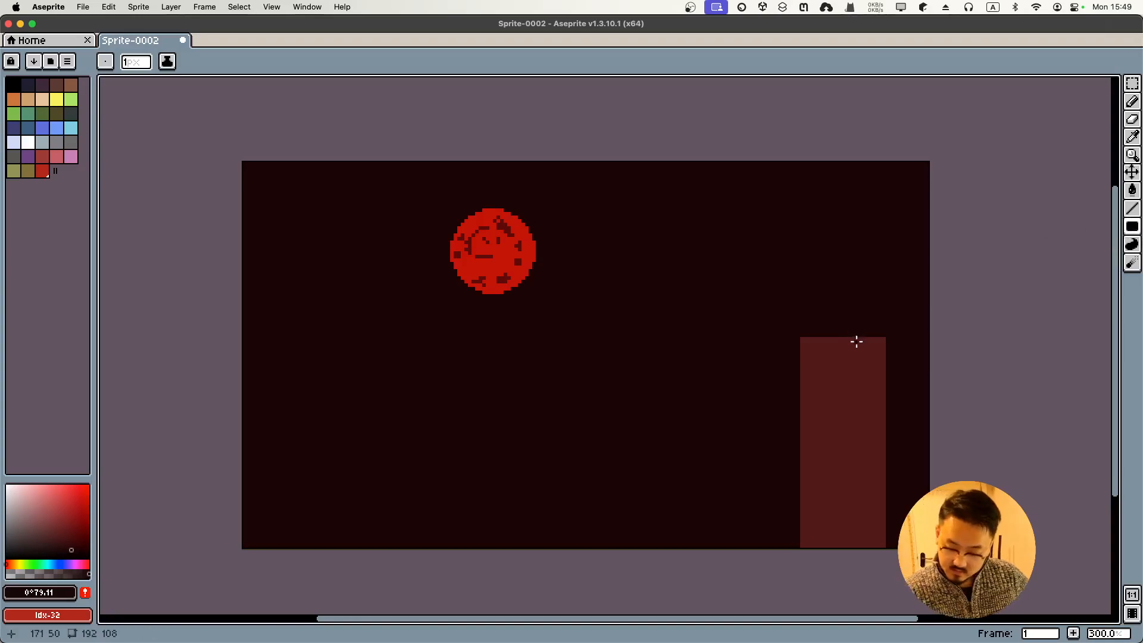
{"action": "left_click_drag", "start_coordinate": [851, 337], "coordinate": [882, 545]}
{"action": "key", "text": "super+z"}
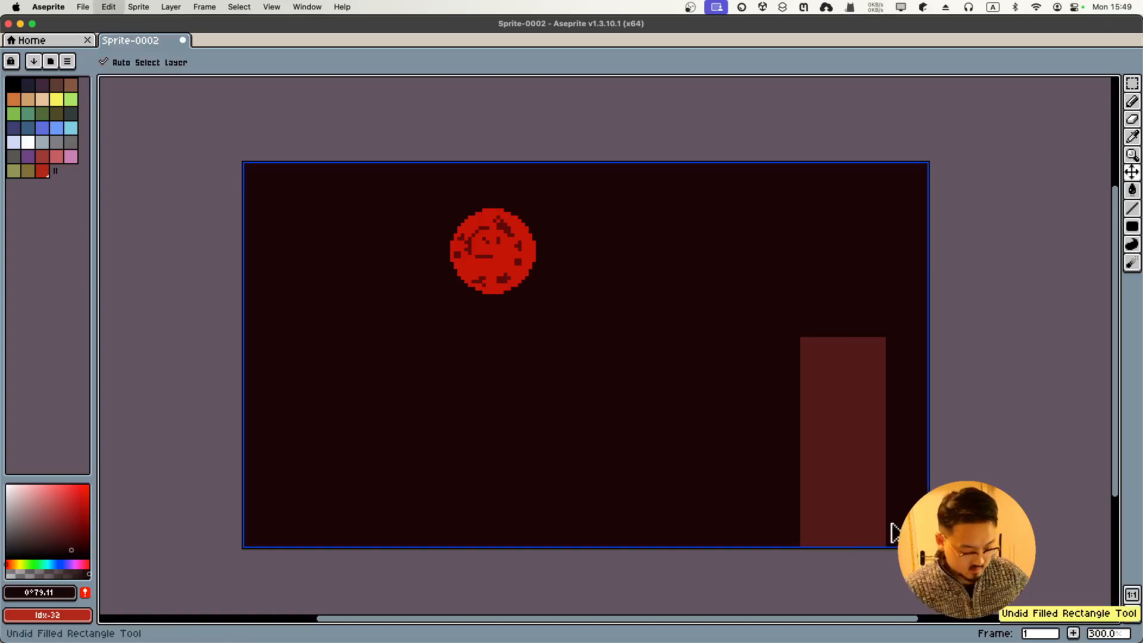
{"action": "left_click", "coordinate": [83, 540]}
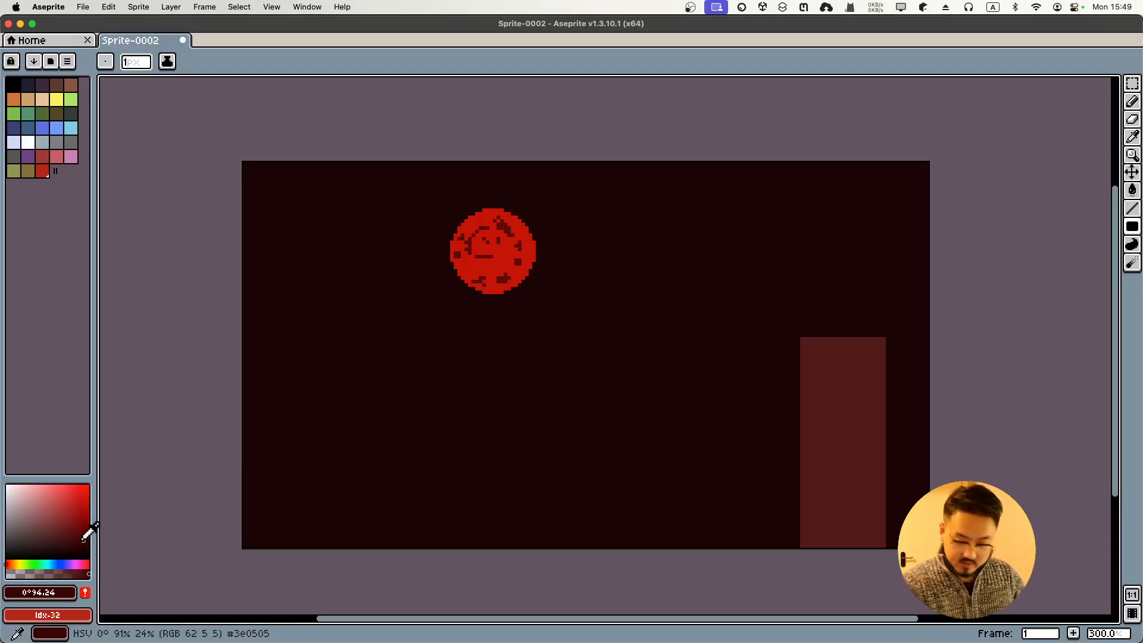
{"action": "left_click_drag", "start_coordinate": [850, 336], "coordinate": [883, 551]}
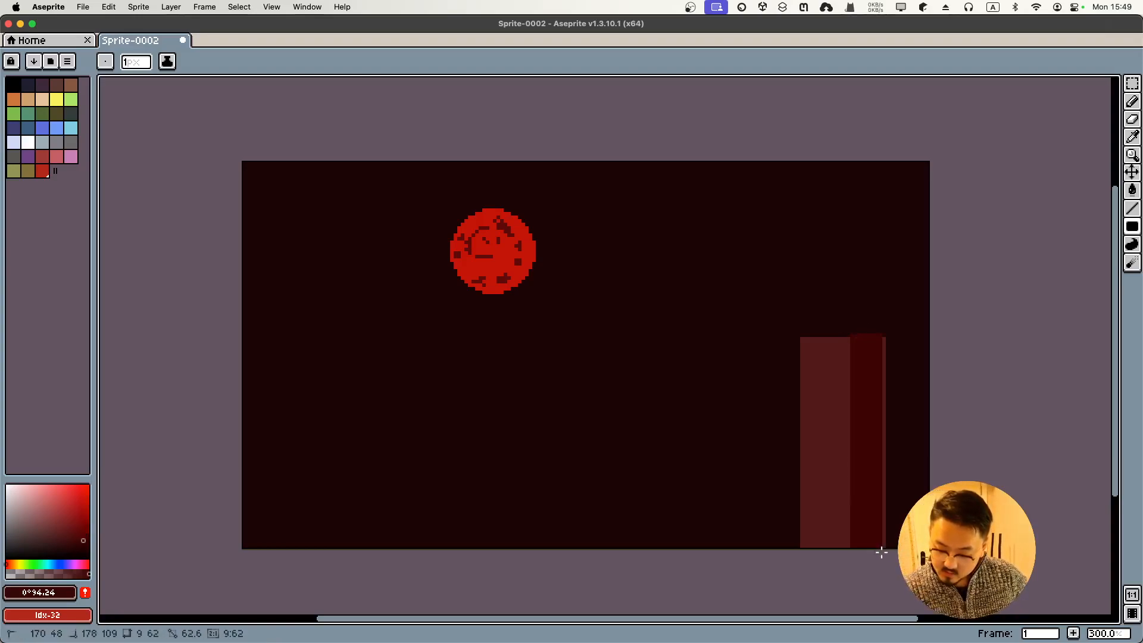
- Set the pencil's foreground to palette color Idx-2, try a short stroke at the block's upper-right corner, and undo it
{"action": "key", "text": "b"}
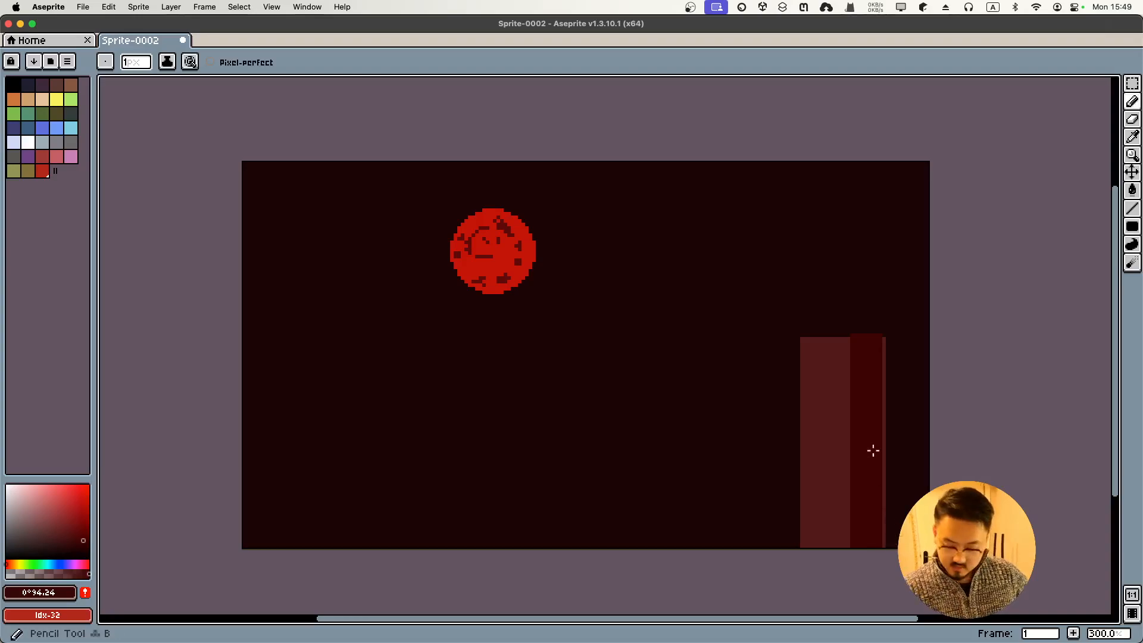
{"action": "key", "text": "]"}
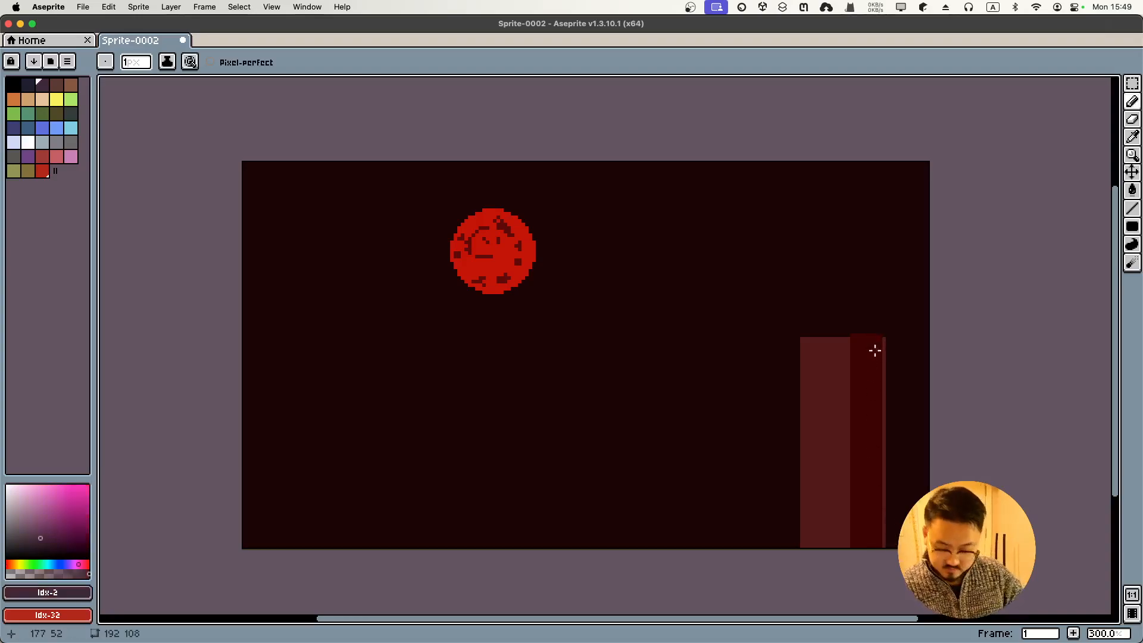
{"action": "left_click_drag", "start_coordinate": [877, 343], "coordinate": [881, 367]}
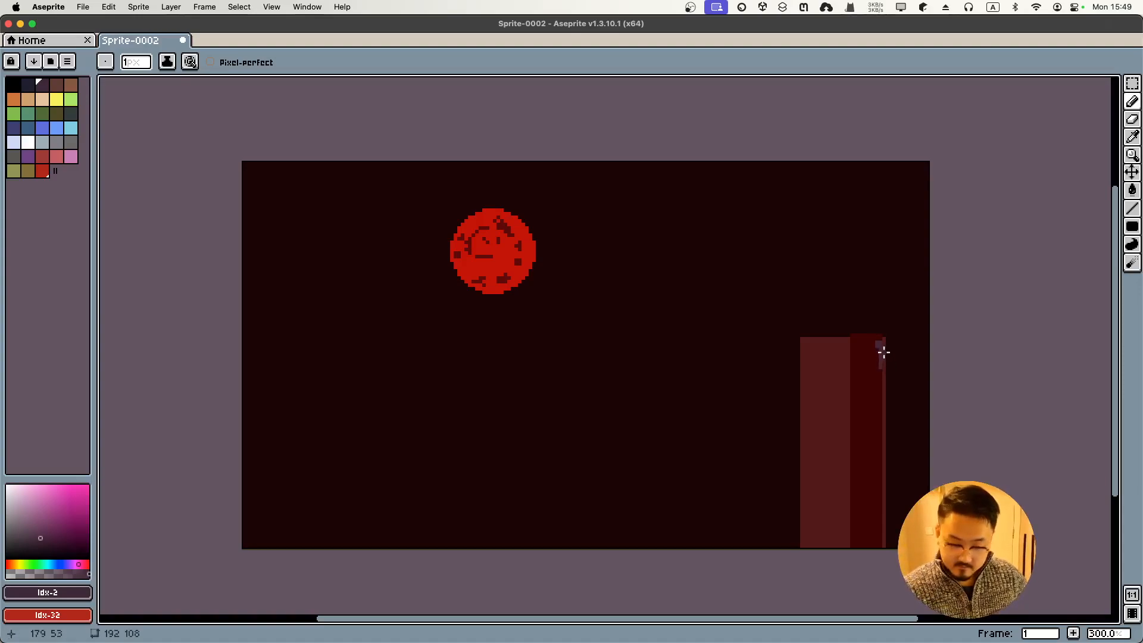
{"action": "key", "text": "super+z"}
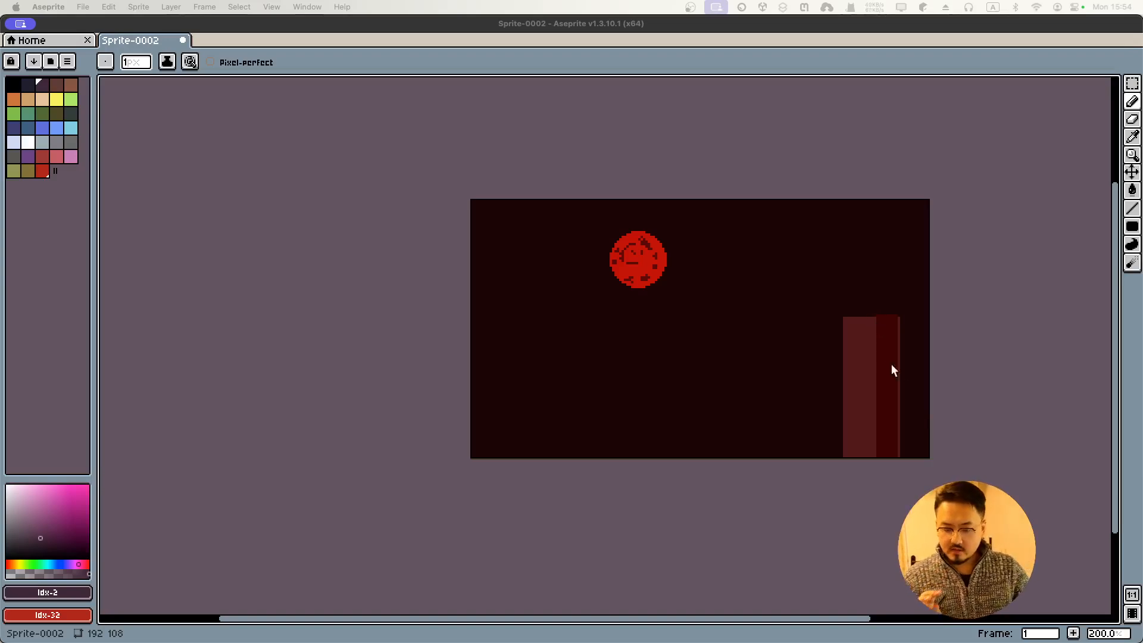
- Try a short vertical line above the tall block's upper-left corner with the Line tool, and undo it
{"action": "left_click", "coordinate": [880, 321]}
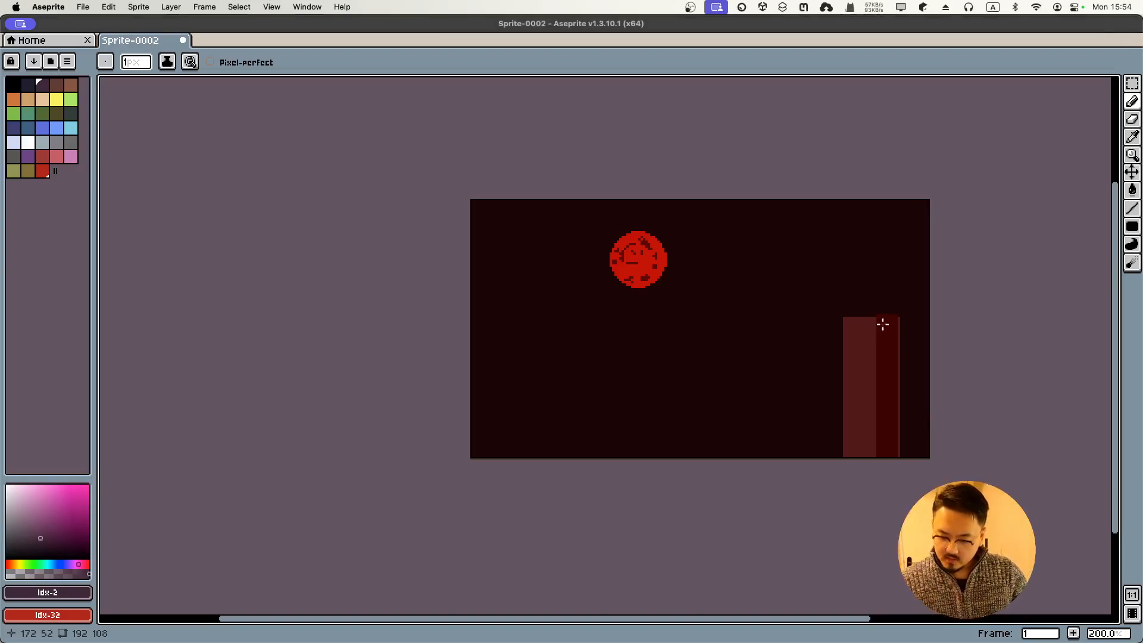
{"action": "left_click", "coordinate": [1134, 231]}
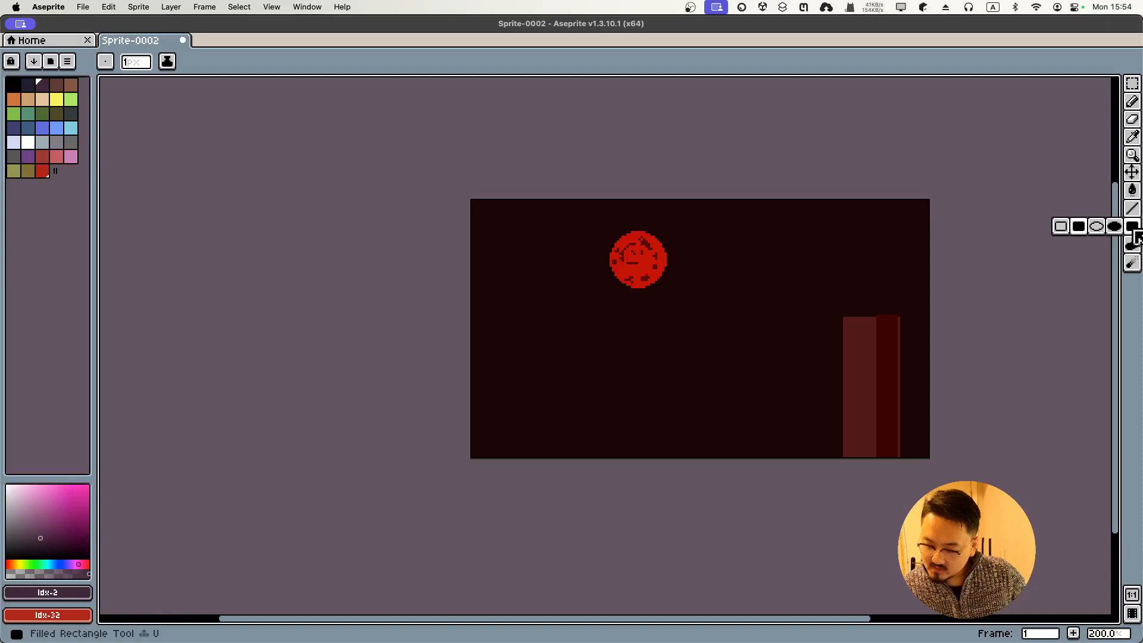
{"action": "mouse_move", "coordinate": [1134, 211]}
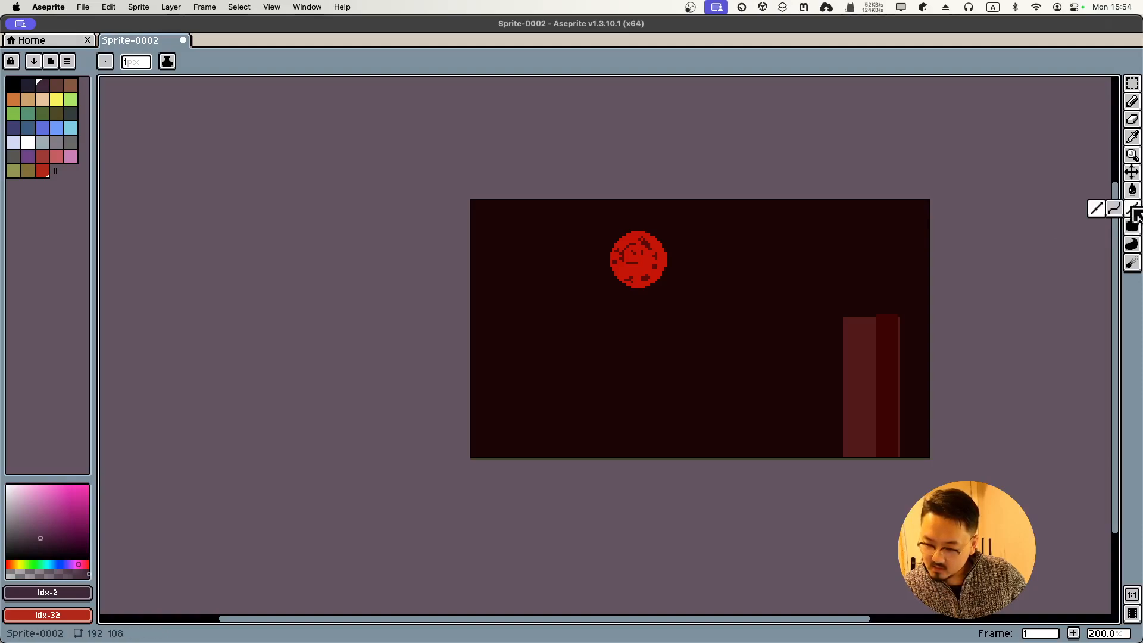
{"action": "left_click", "coordinate": [1099, 211]}
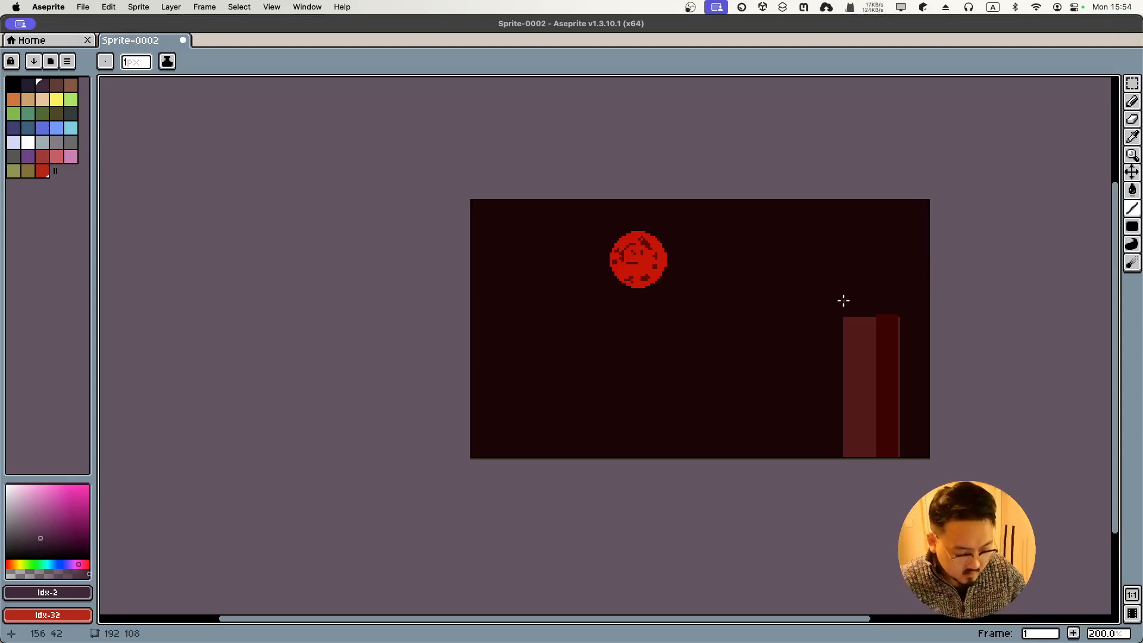
{"action": "left_click_drag", "start_coordinate": [841, 314], "coordinate": [842, 296]}
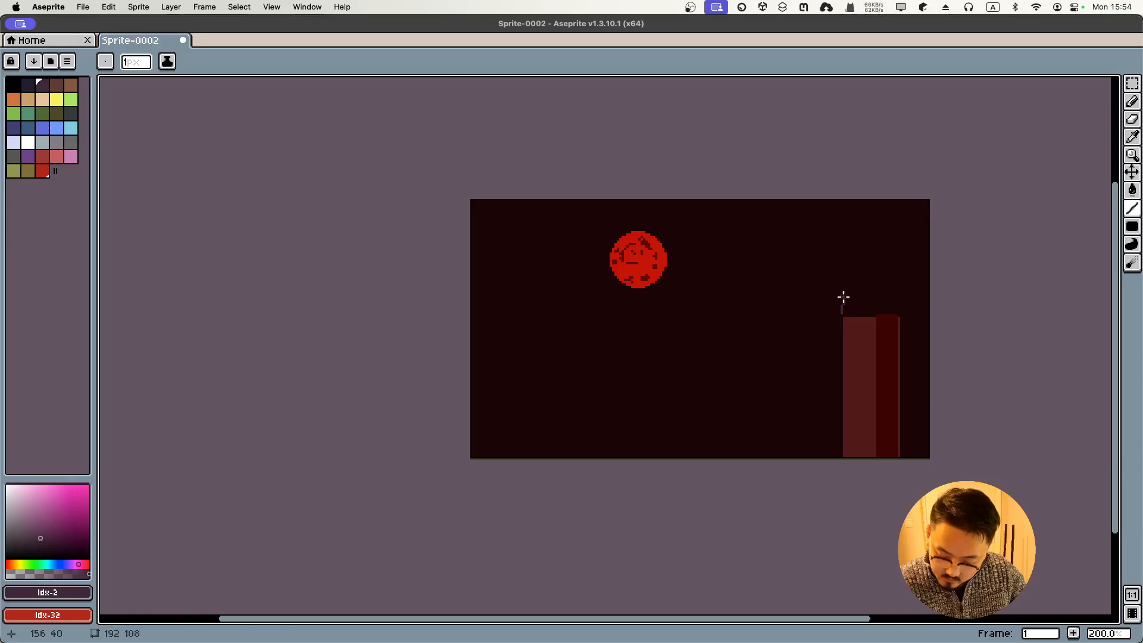
{"action": "key", "text": "super+z"}
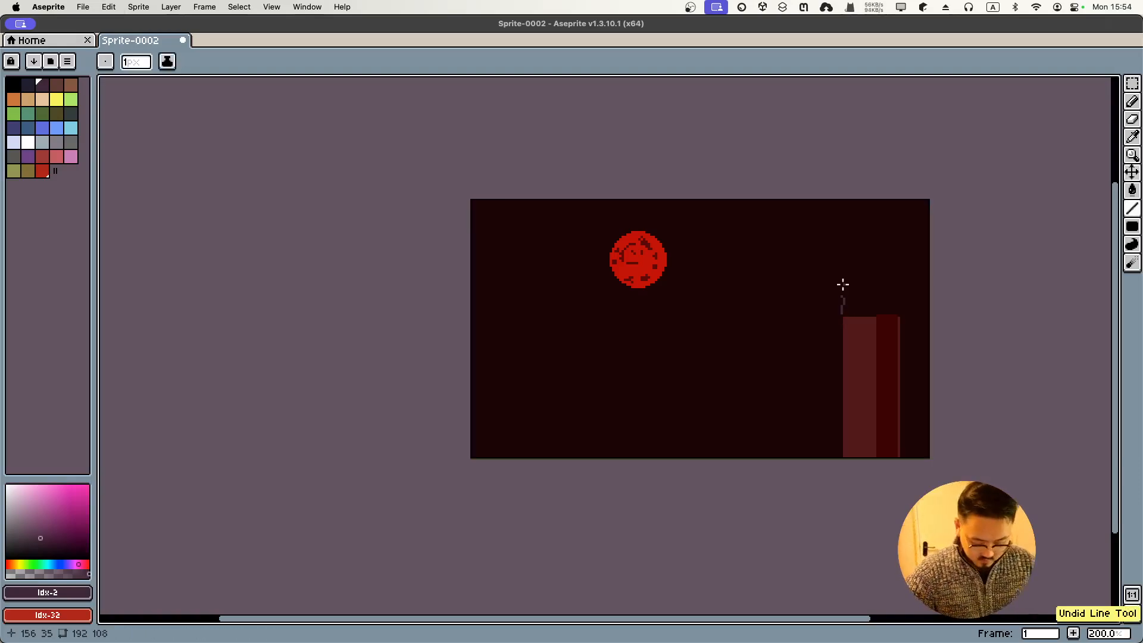
- Sample the block's lighter red #521919 and draw a short vertical pencil stroke above its upper-left corner
{"action": "key", "text": "i"}
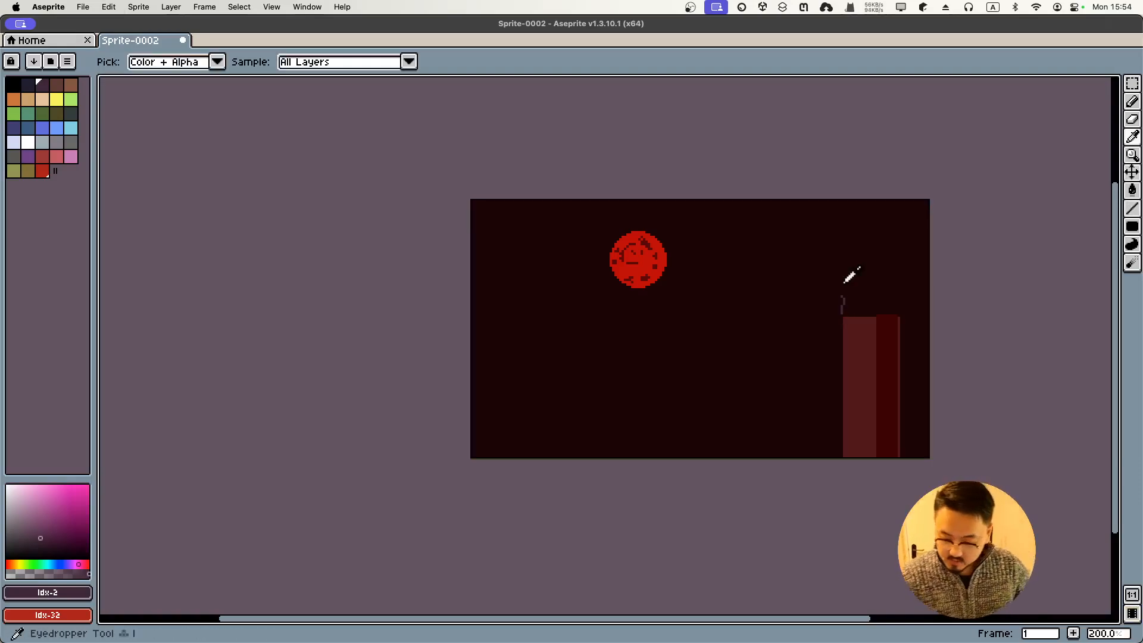
{"action": "left_click", "coordinate": [858, 327]}
{"action": "key", "text": "b"}
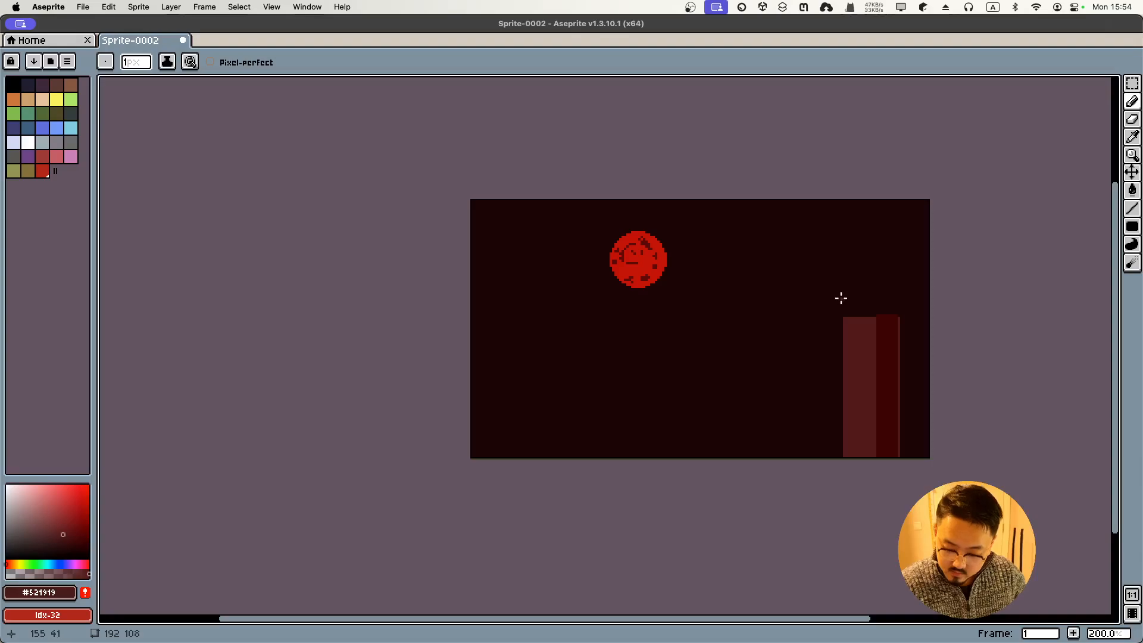
{"action": "left_click_drag", "start_coordinate": [841, 291], "coordinate": [841, 309]}
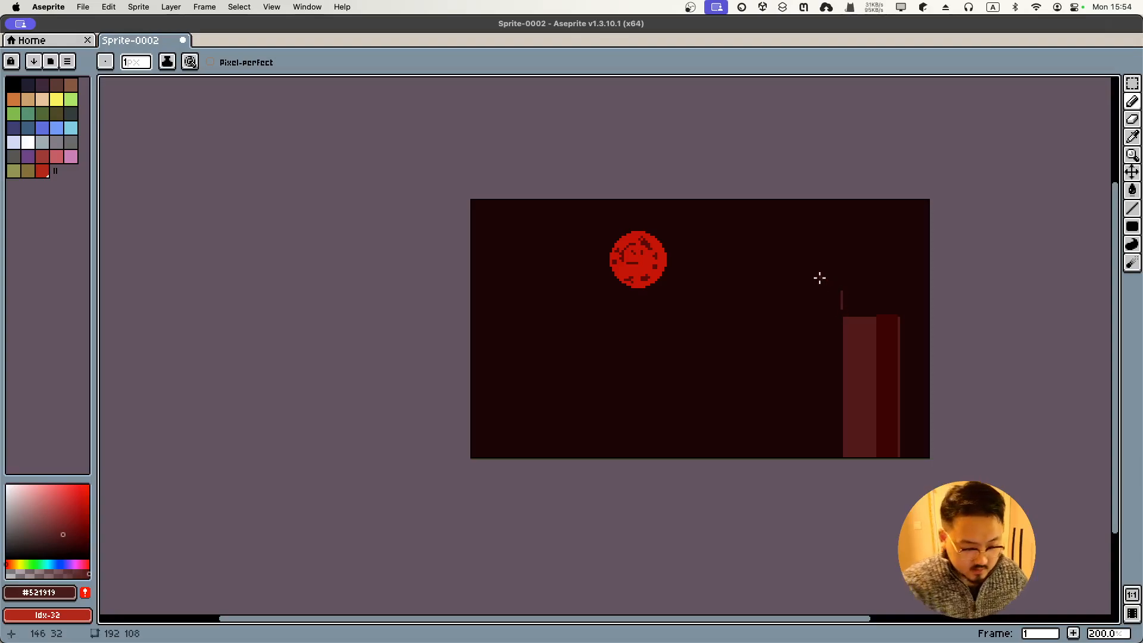
- Turn off the stroke stabilizer and draw a crenellated battlement outline above the block, continuing partway down its right edge
{"action": "left_click", "coordinate": [190, 63]}
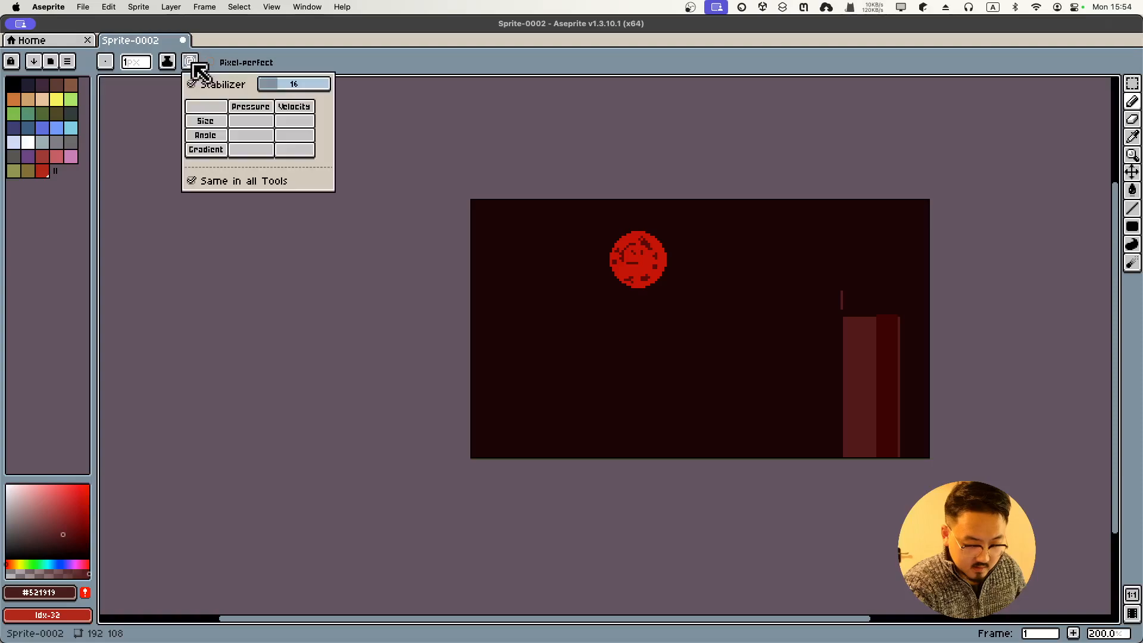
{"action": "left_click", "coordinate": [244, 84]}
{"action": "left_click", "coordinate": [389, 102]}
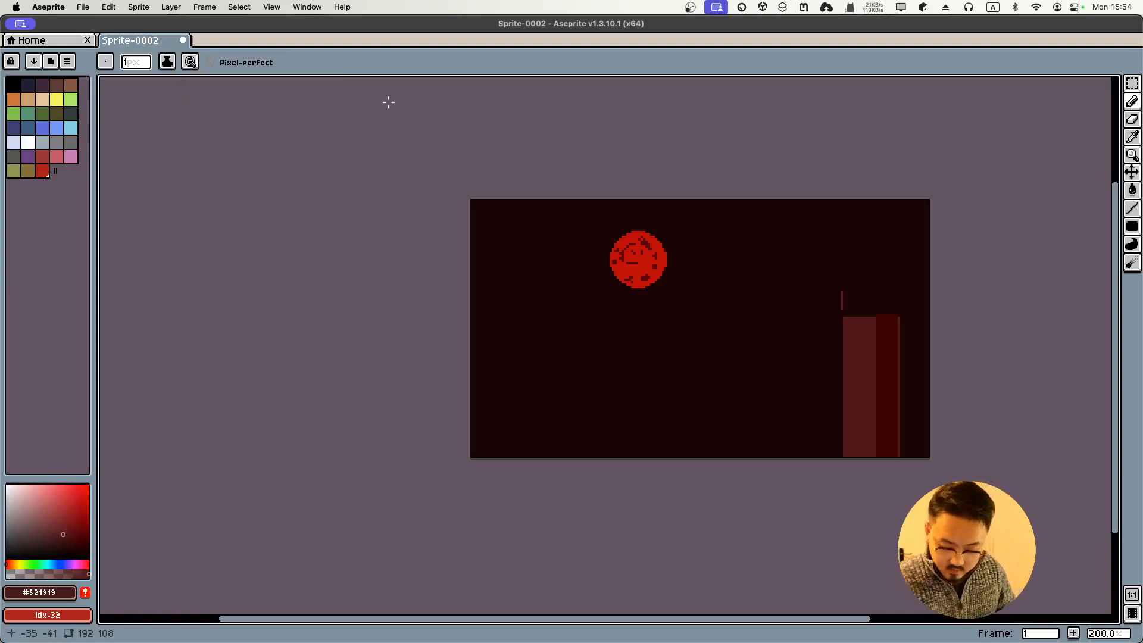
{"action": "left_click_drag", "start_coordinate": [842, 297], "coordinate": [847, 315]}
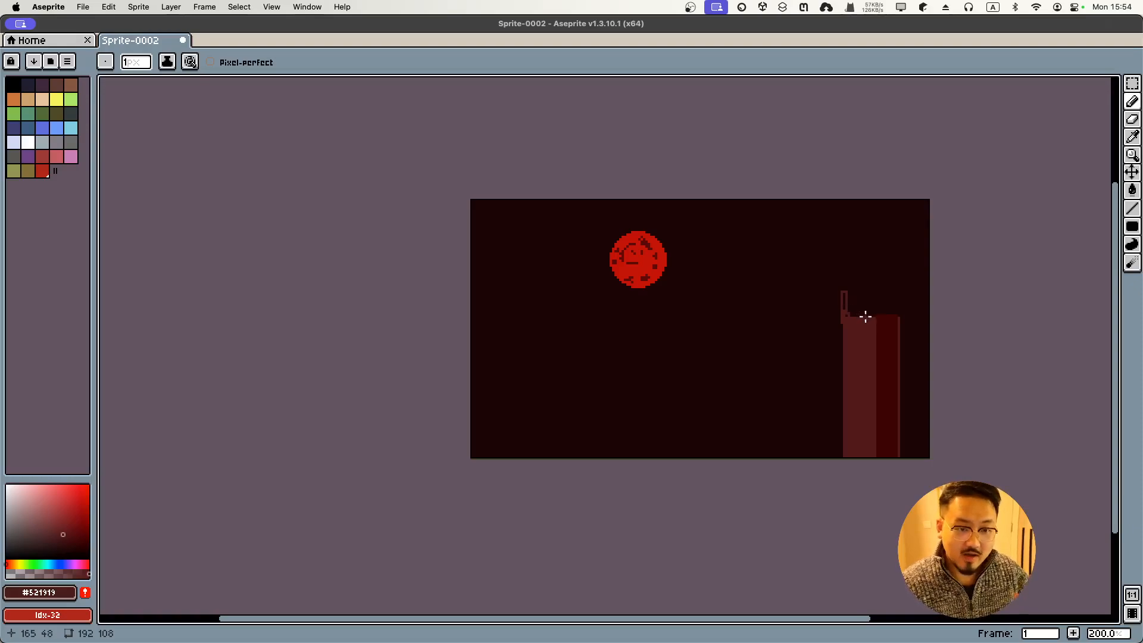
{"action": "mouse_move", "coordinate": [848, 311]}
{"action": "left_mouse_down"}
{"action": "mouse_move", "coordinate": [863, 304]}
{"action": "mouse_move", "coordinate": [872, 293]}
{"action": "mouse_move", "coordinate": [907, 296]}
{"action": "mouse_move", "coordinate": [903, 377]}
{"action": "left_mouse_up"}
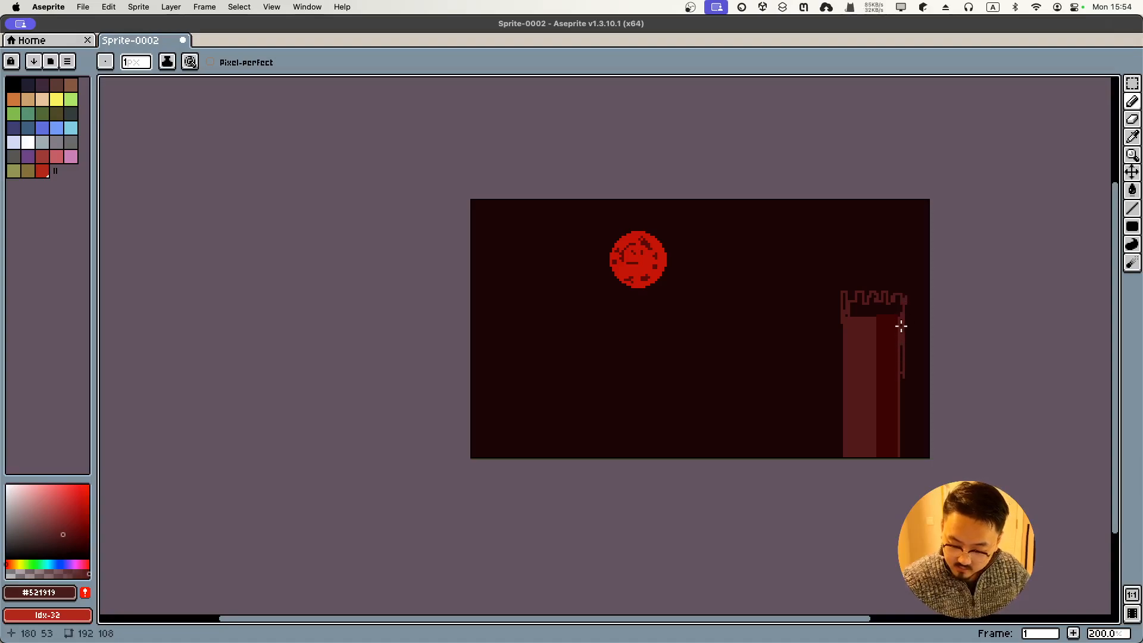
- Try erasing the tower's upper-right corner with the eraser set to 4 px, and undo the erasing
{"action": "key", "text": "e"}
{"action": "key", "text": "bracketright"}
{"action": "key", "text": "bracketright"}
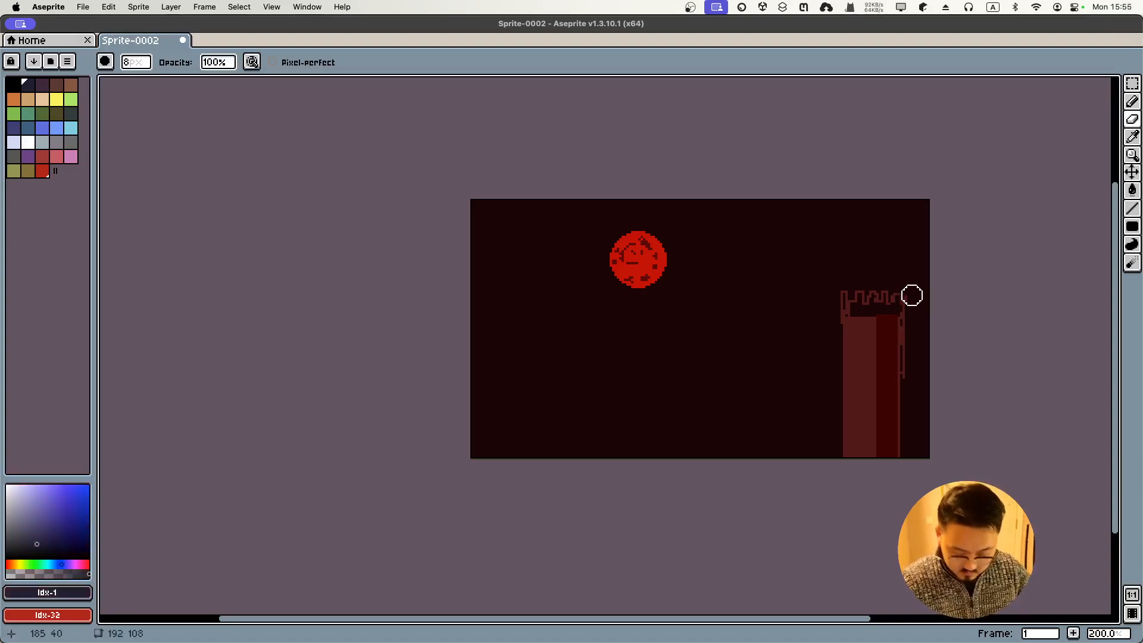
{"action": "key", "text": "bracketleft"}
{"action": "key", "text": "bracketleft"}
{"action": "key", "text": "bracketleft"}
{"action": "key", "text": "bracketleft"}
{"action": "key", "text": "bracketleft"}
{"action": "key", "text": "bracketleft"}
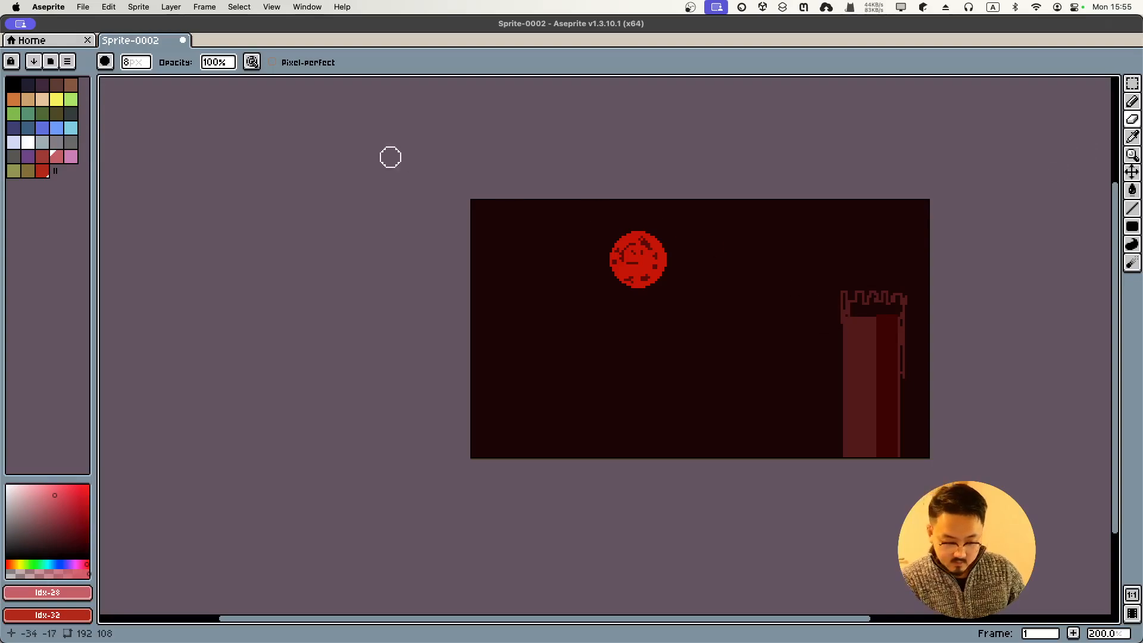
{"action": "left_click", "coordinate": [135, 62]}
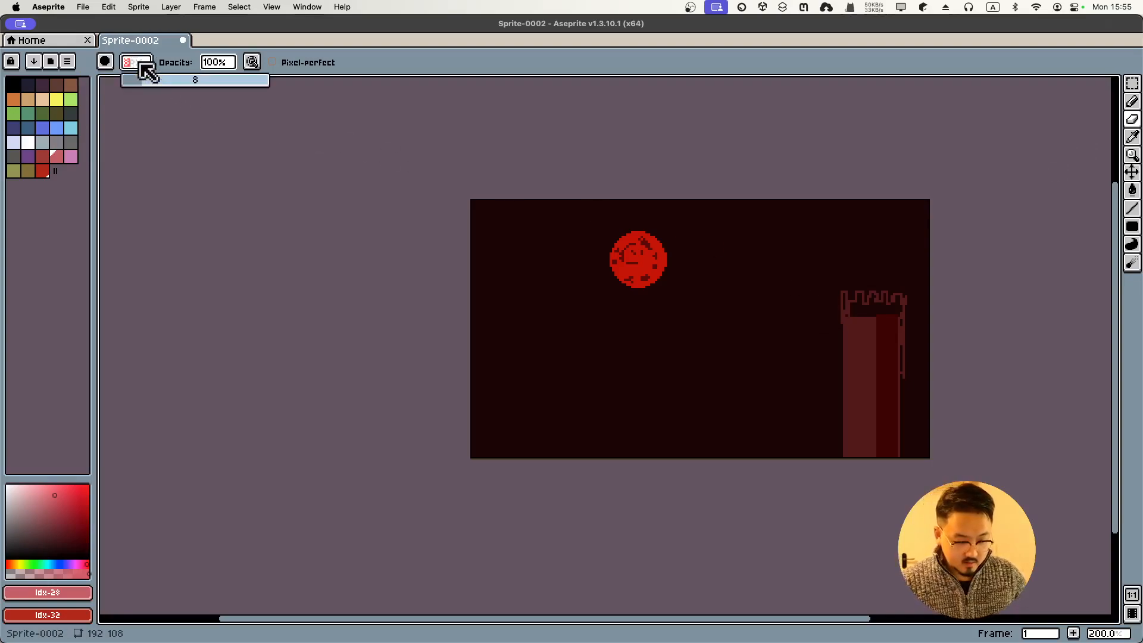
{"action": "left_click_drag", "start_coordinate": [135, 85], "coordinate": [133, 84]}
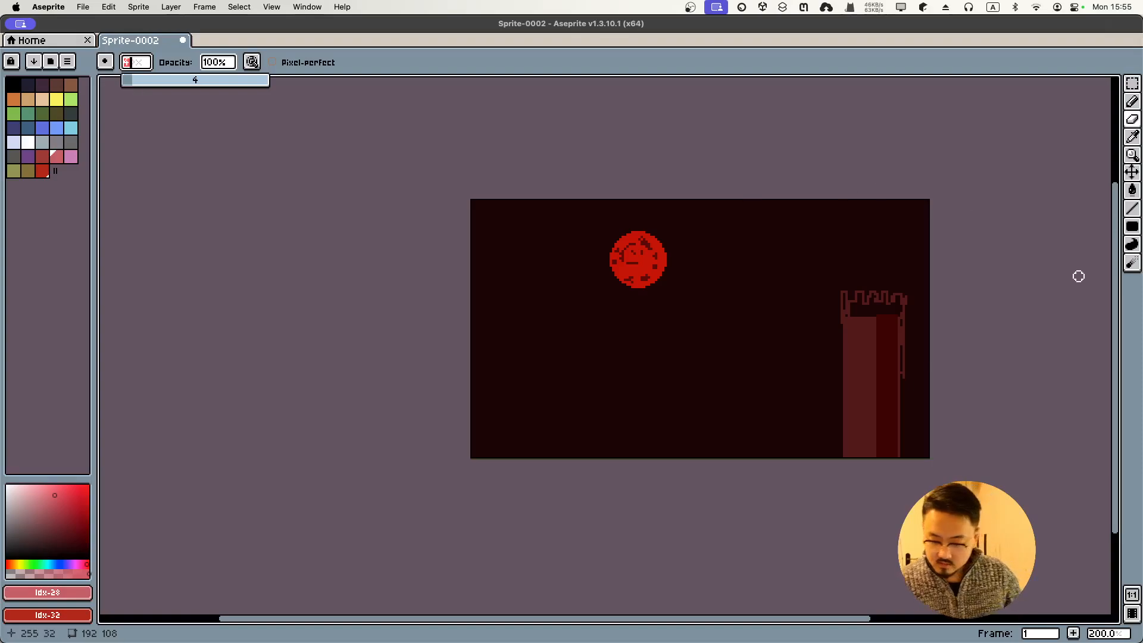
{"action": "mouse_move", "coordinate": [914, 285]}
{"action": "left_mouse_down"}
{"action": "mouse_move", "coordinate": [910, 320]}
{"action": "mouse_move", "coordinate": [910, 298]}
{"action": "left_mouse_up"}
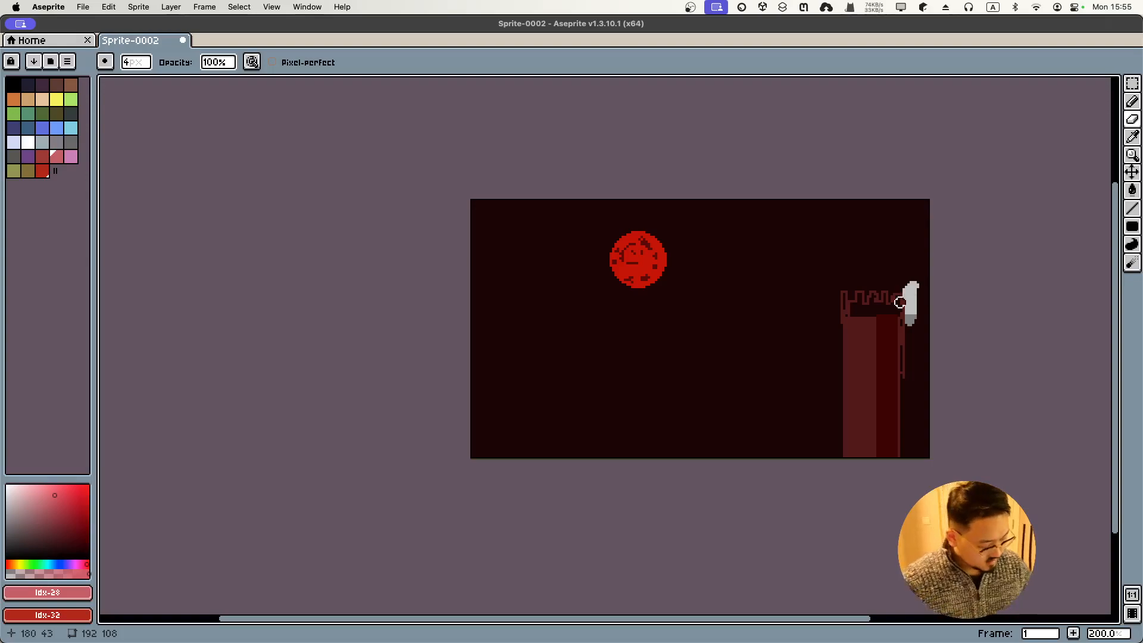
{"action": "left_click_drag", "start_coordinate": [906, 286], "coordinate": [898, 301]}
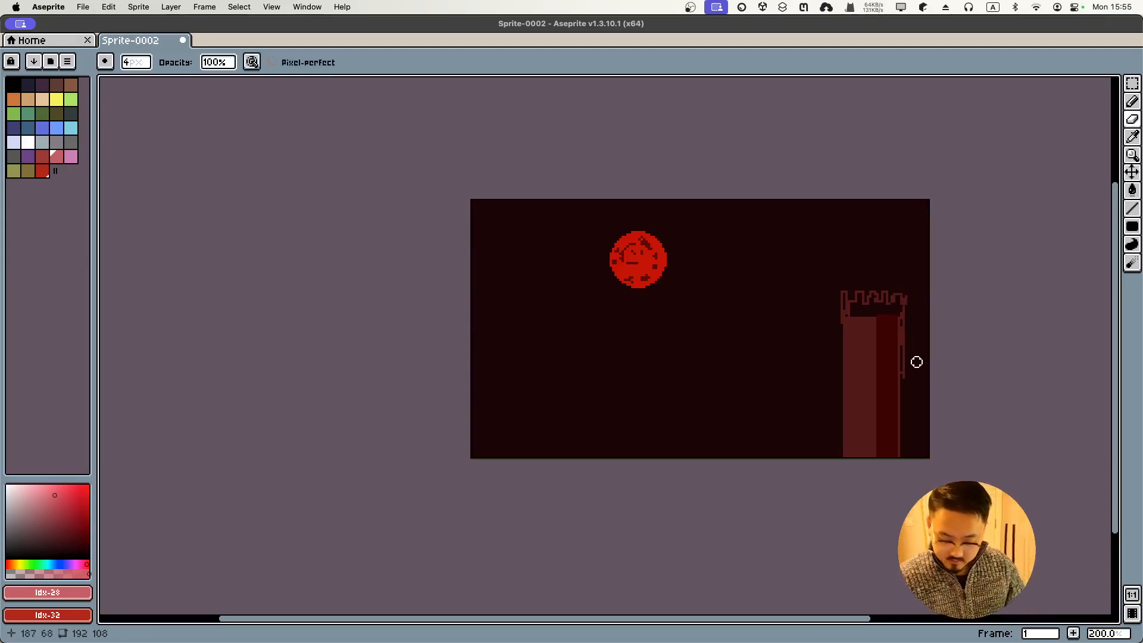
- Sample dark red #3e0404 and paint the tower's right half up into the battlements with a 3 px pencil, widening it on both sides
{"action": "key", "text": "i"}
{"action": "left_click", "coordinate": [895, 340]}
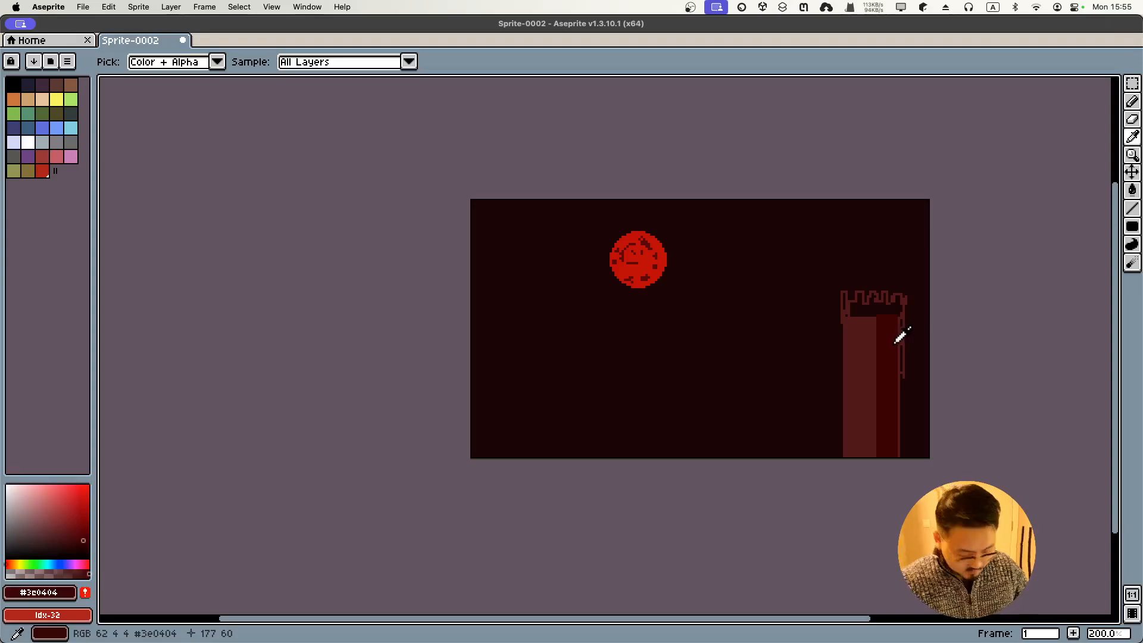
{"action": "key", "text": "b"}
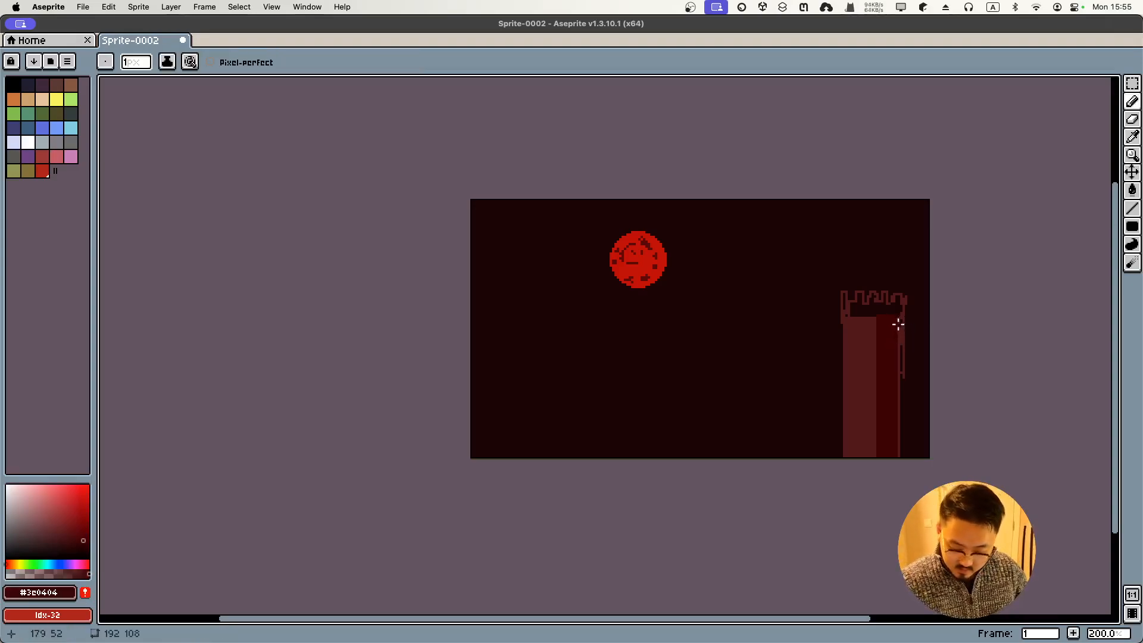
{"action": "left_click", "coordinate": [136, 63]}
{"action": "type", "text": "3"}
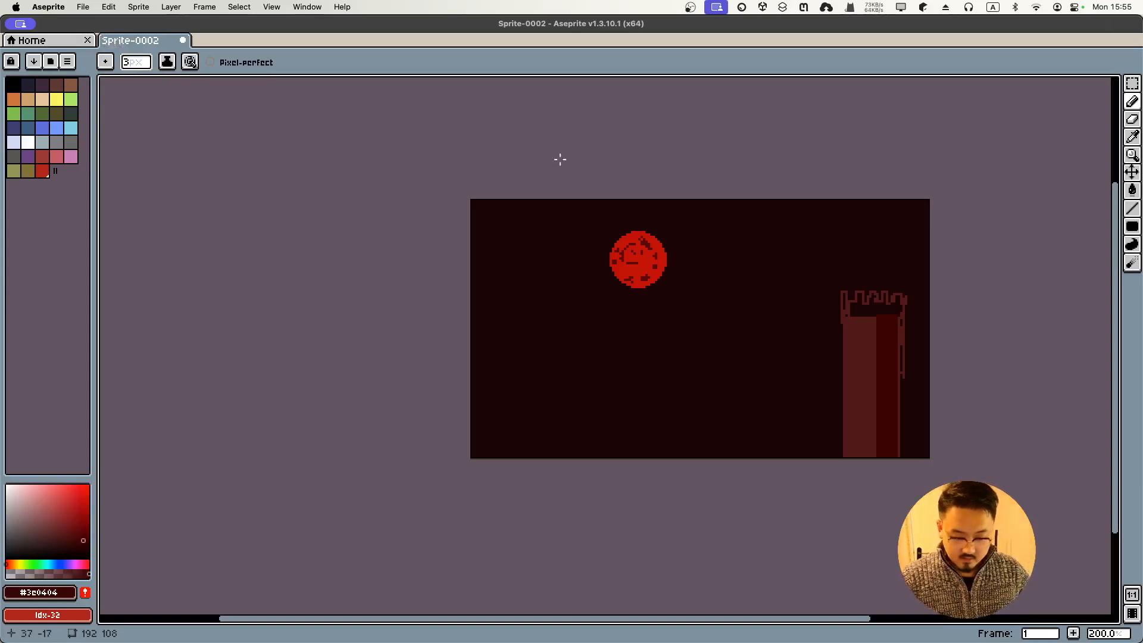
{"action": "mouse_move", "coordinate": [896, 316]}
{"action": "left_mouse_down"}
{"action": "mouse_move", "coordinate": [899, 420]}
{"action": "mouse_move", "coordinate": [896, 384]}
{"action": "left_mouse_up"}
{"action": "mouse_move", "coordinate": [893, 442]}
{"action": "left_mouse_down"}
{"action": "mouse_move", "coordinate": [894, 392]}
{"action": "mouse_move", "coordinate": [897, 457]}
{"action": "mouse_move", "coordinate": [901, 330]}
{"action": "left_mouse_up"}
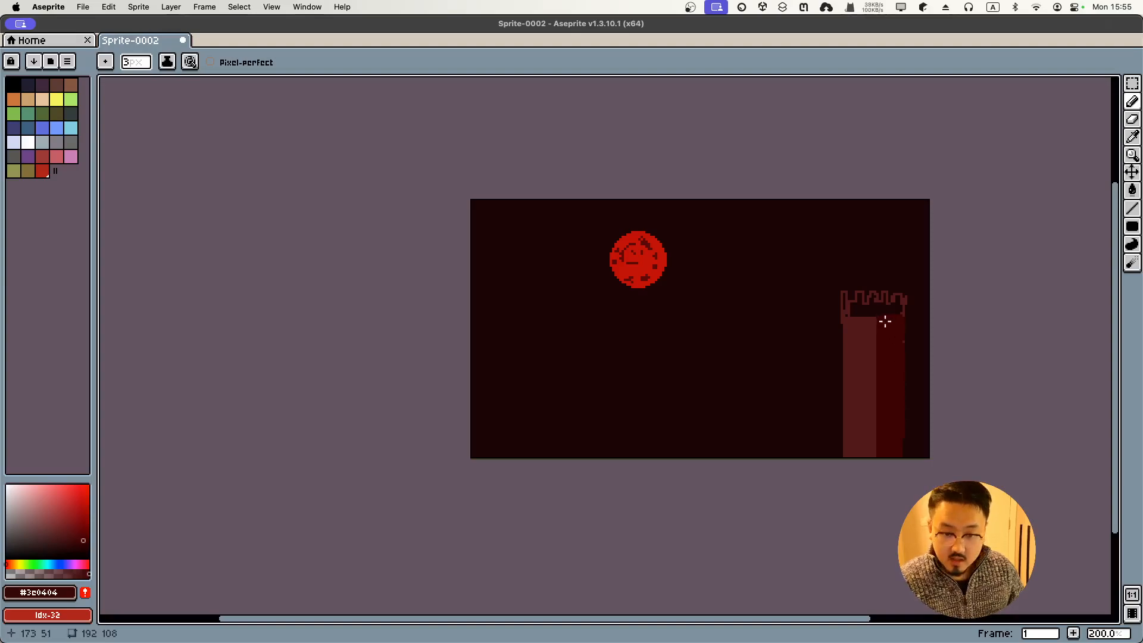
{"action": "mouse_move", "coordinate": [887, 322]}
{"action": "left_mouse_down"}
{"action": "mouse_move", "coordinate": [870, 372]}
{"action": "mouse_move", "coordinate": [876, 457]}
{"action": "left_mouse_up"}
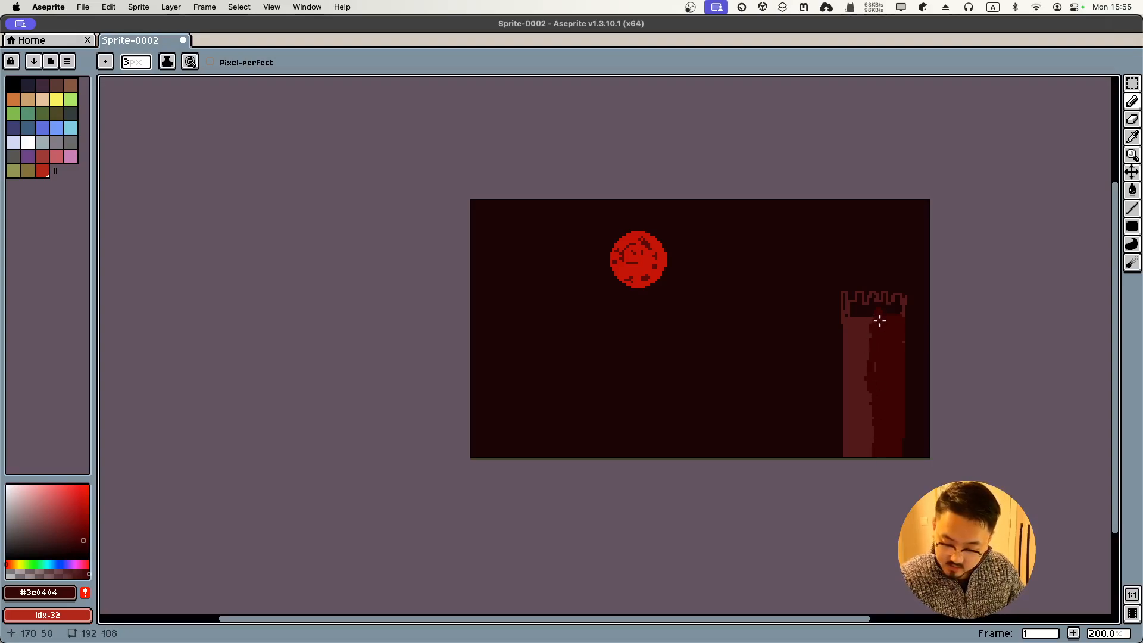
{"action": "mouse_move", "coordinate": [886, 315]}
{"action": "left_mouse_down"}
{"action": "mouse_move", "coordinate": [900, 310]}
{"action": "mouse_move", "coordinate": [877, 297]}
{"action": "left_mouse_up"}
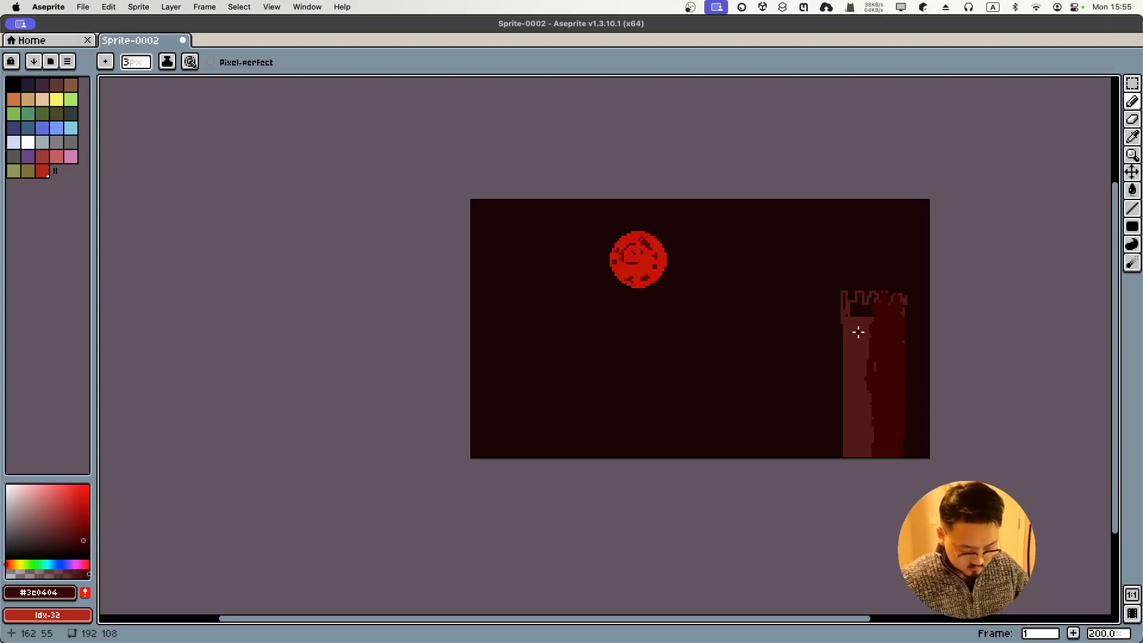
- Sample #521919, paint the tower's left half and flared battlement edges, and add light patches on the dark right half
{"action": "left_click", "coordinate": [856, 333], "text": "alt"}
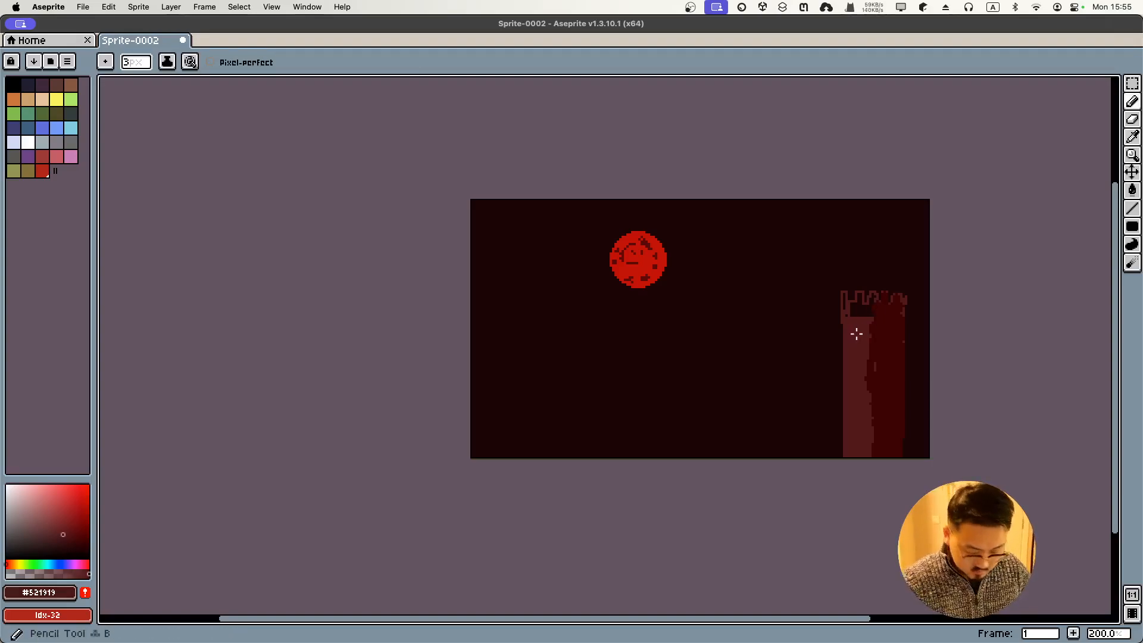
{"action": "mouse_move", "coordinate": [859, 325]}
{"action": "left_mouse_down"}
{"action": "mouse_move", "coordinate": [857, 302]}
{"action": "mouse_move", "coordinate": [853, 313]}
{"action": "mouse_move", "coordinate": [842, 297]}
{"action": "mouse_move", "coordinate": [840, 392]}
{"action": "mouse_move", "coordinate": [876, 379]}
{"action": "mouse_move", "coordinate": [853, 417]}
{"action": "mouse_move", "coordinate": [843, 388]}
{"action": "mouse_move", "coordinate": [842, 447]}
{"action": "left_mouse_up"}
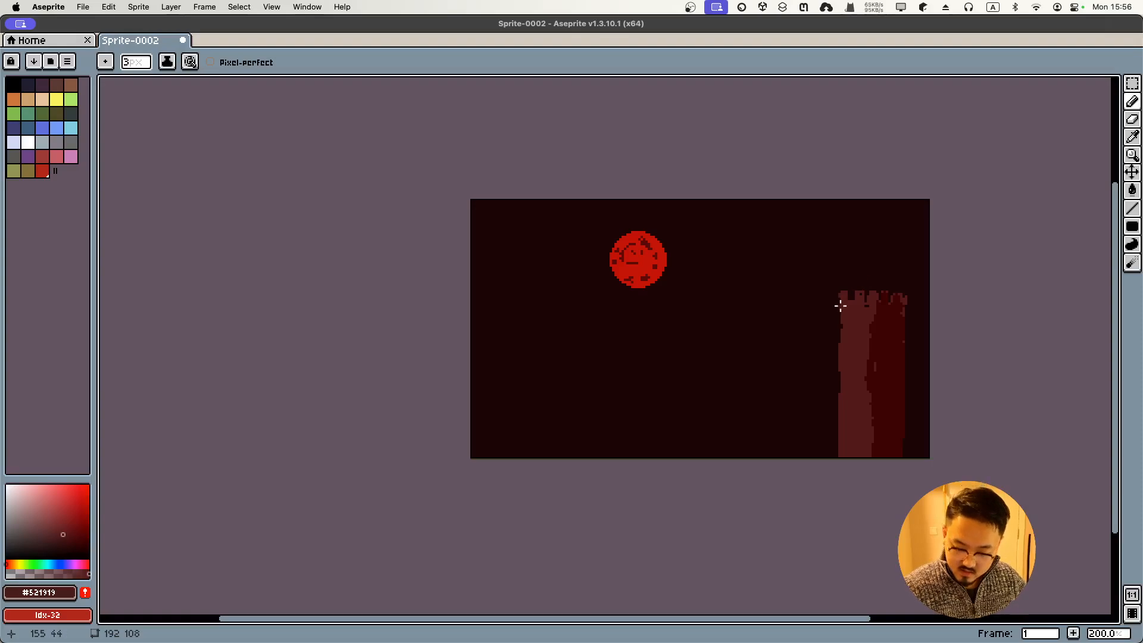
{"action": "mouse_move", "coordinate": [839, 304]}
{"action": "left_mouse_down"}
{"action": "mouse_move", "coordinate": [844, 349]}
{"action": "mouse_move", "coordinate": [901, 314]}
{"action": "left_mouse_up"}
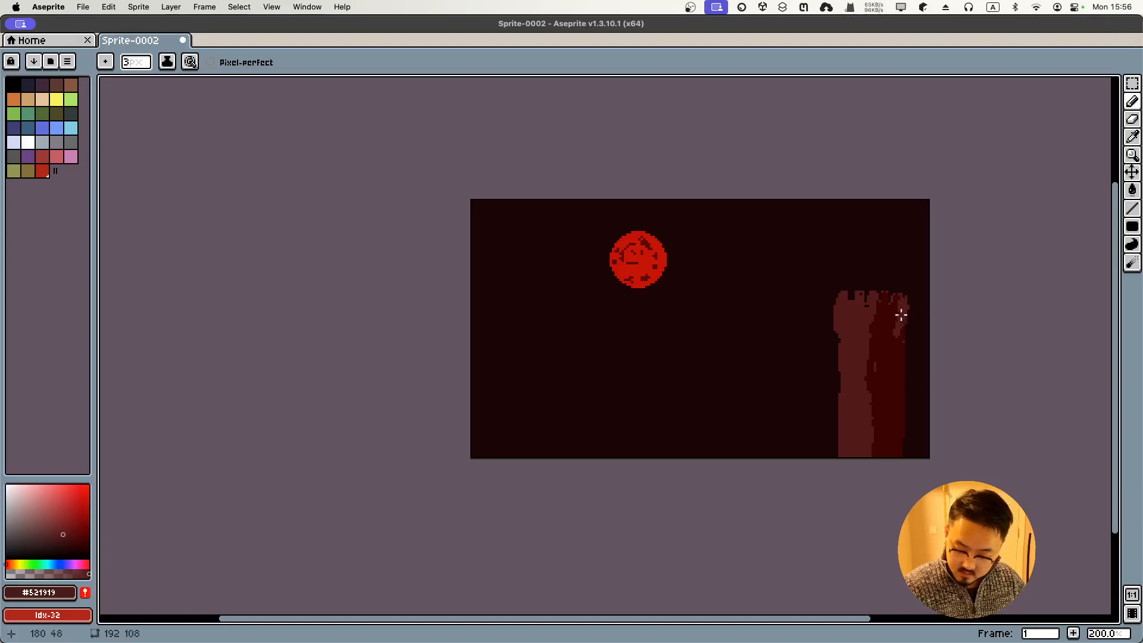
{"action": "left_click_drag", "start_coordinate": [885, 361], "coordinate": [885, 425]}
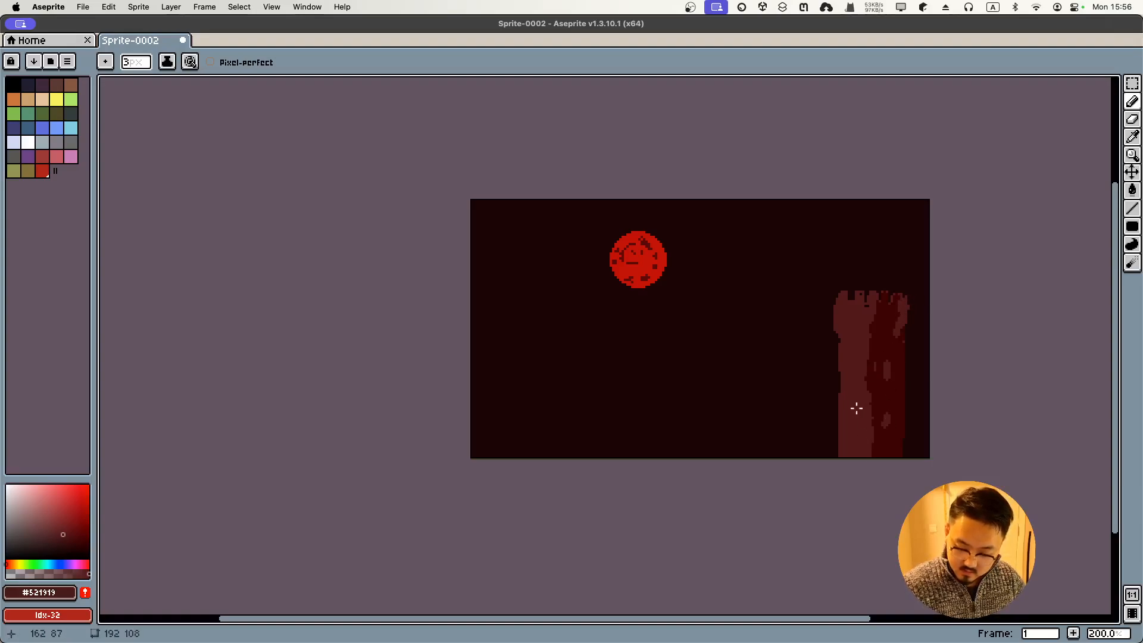
- Sample dark red #3e0404 and dab dark spots along the tower's lighter left half, from its base to the battlements
{"action": "left_click", "coordinate": [870, 383], "text": "alt"}
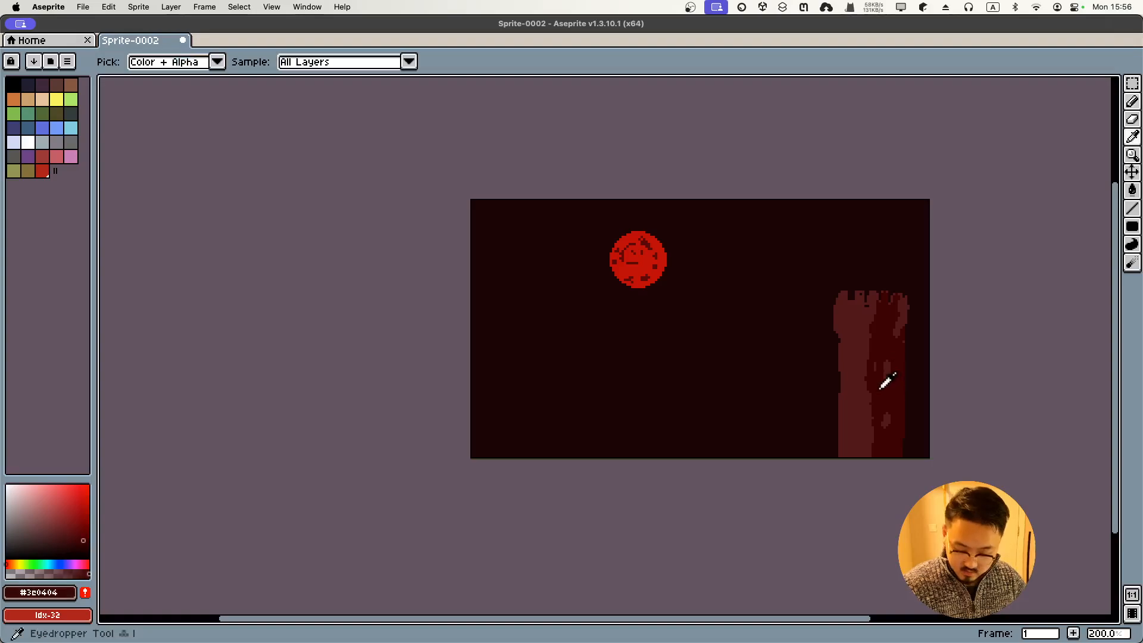
{"action": "left_click_drag", "start_coordinate": [855, 395], "coordinate": [856, 405]}
{"action": "left_click_drag", "start_coordinate": [855, 413], "coordinate": [856, 422]}
{"action": "left_click", "coordinate": [851, 435]}
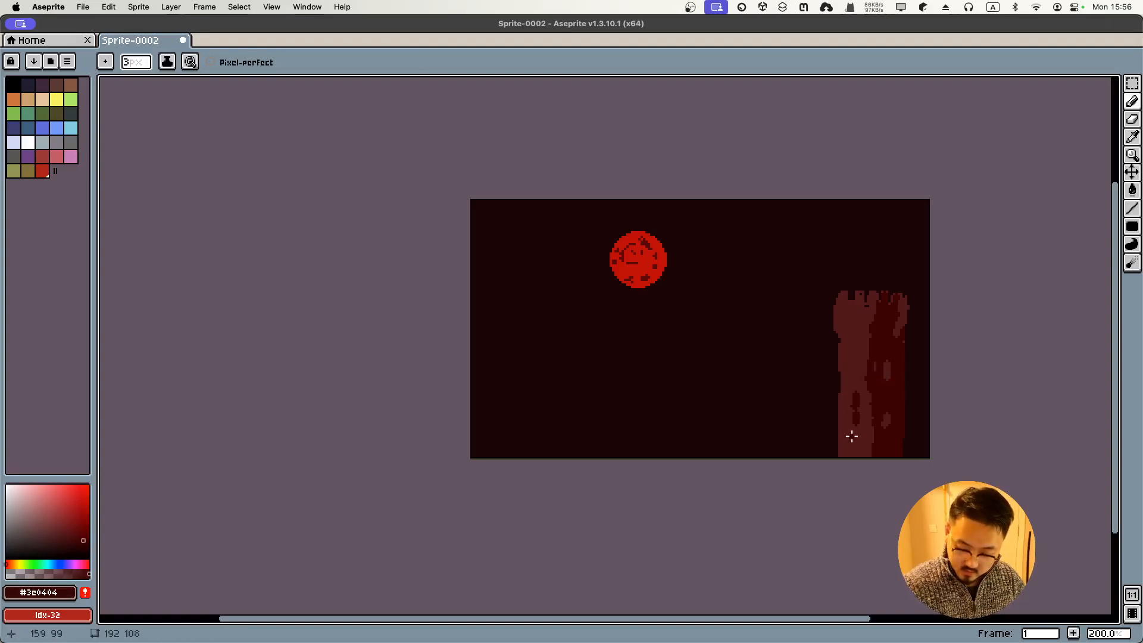
{"action": "left_click", "coordinate": [855, 335]}
{"action": "left_click", "coordinate": [856, 321]}
{"action": "left_click", "coordinate": [842, 307]}
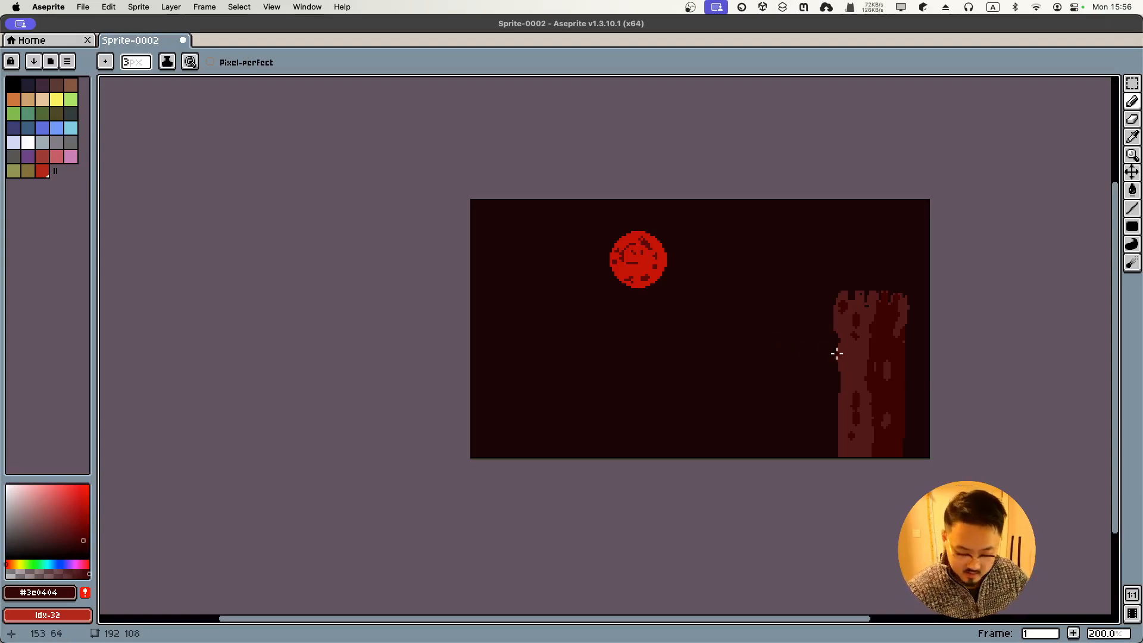
- Pick a very dark red (HSV 0, 86, 12) and pencil a faint 3 px vertical strip beside the tower's left edge
{"action": "key", "text": "i"}
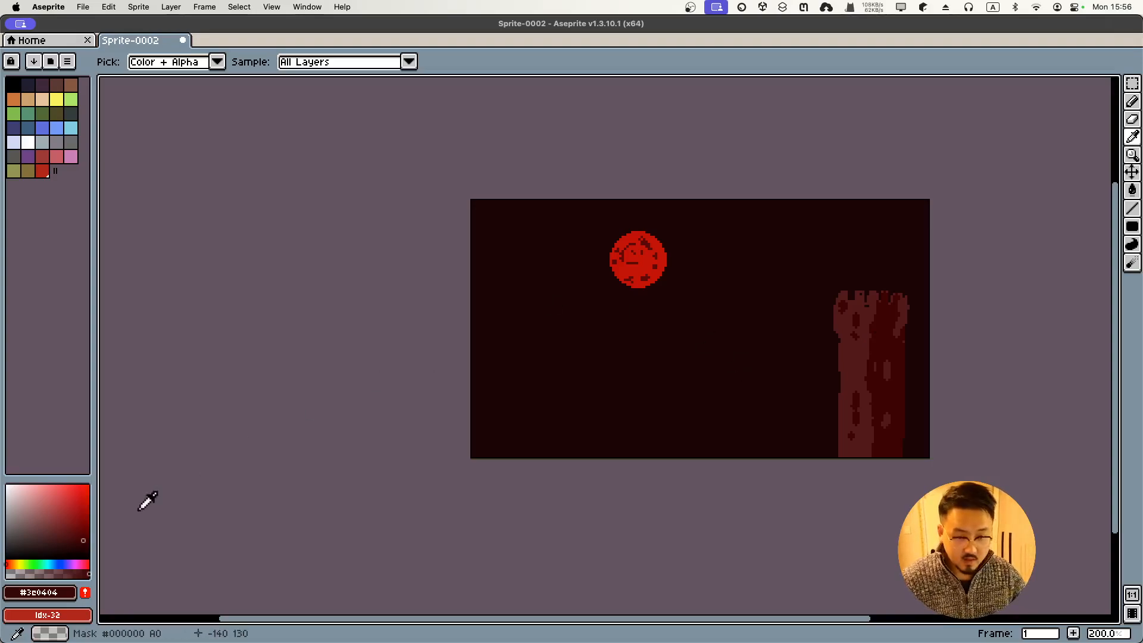
{"action": "left_click", "coordinate": [75, 547]}
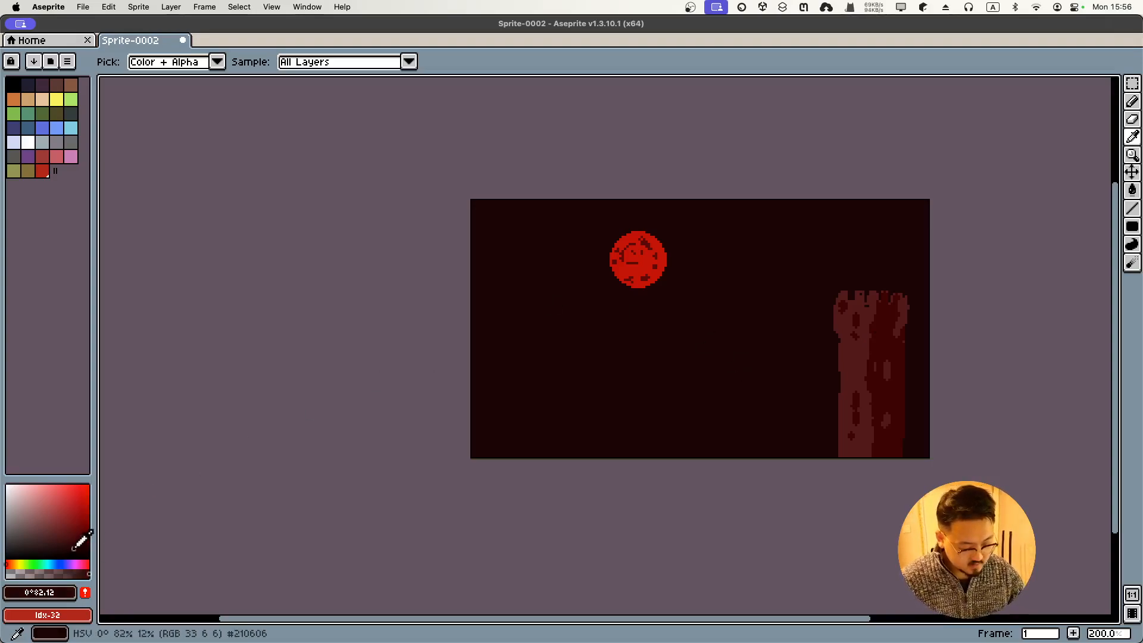
{"action": "left_click_drag", "start_coordinate": [74, 548], "coordinate": [77, 550]}
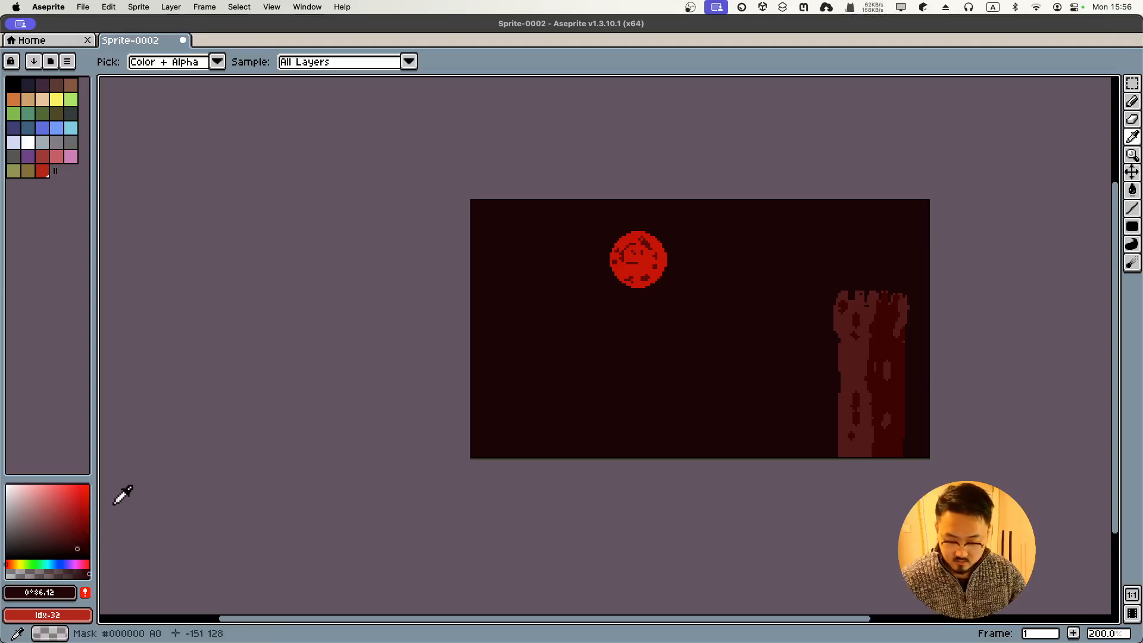
{"action": "key", "text": "b"}
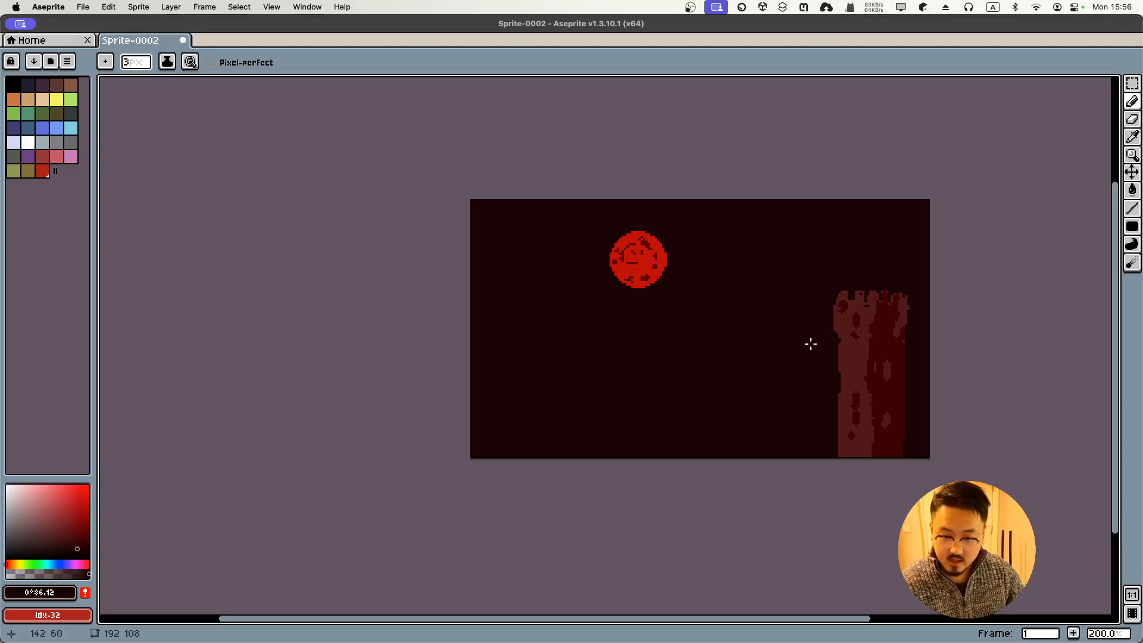
{"action": "left_click_drag", "start_coordinate": [811, 332], "coordinate": [811, 398]}
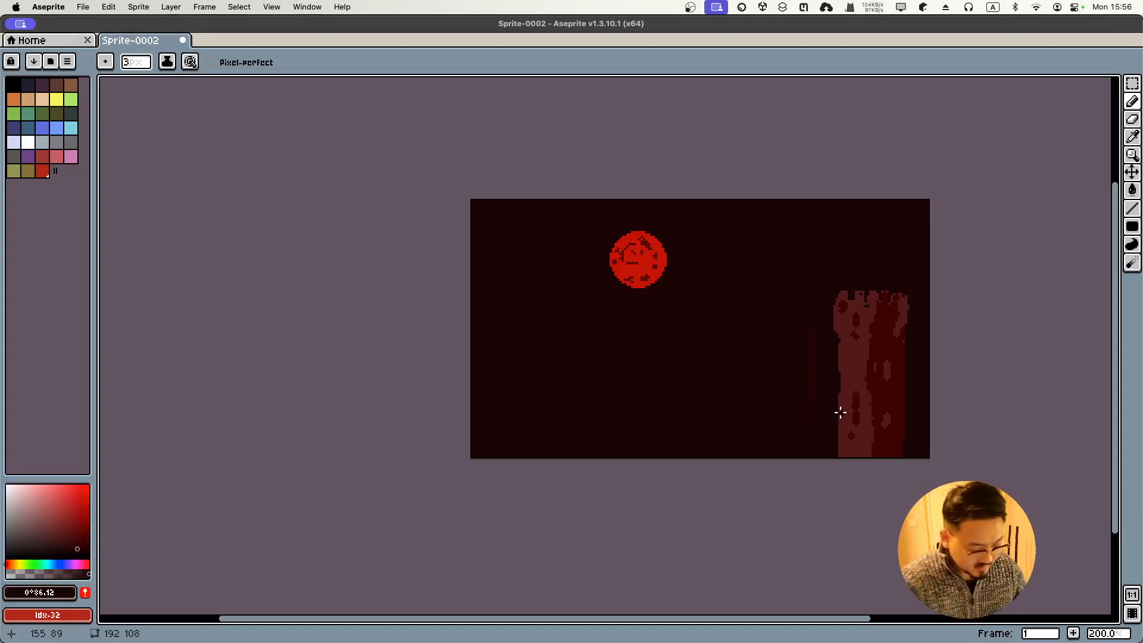
- Try a brighter dark red (HSV 0, 85, 29) stroke left of the tower and undo it
{"action": "left_click", "coordinate": [77, 537]}
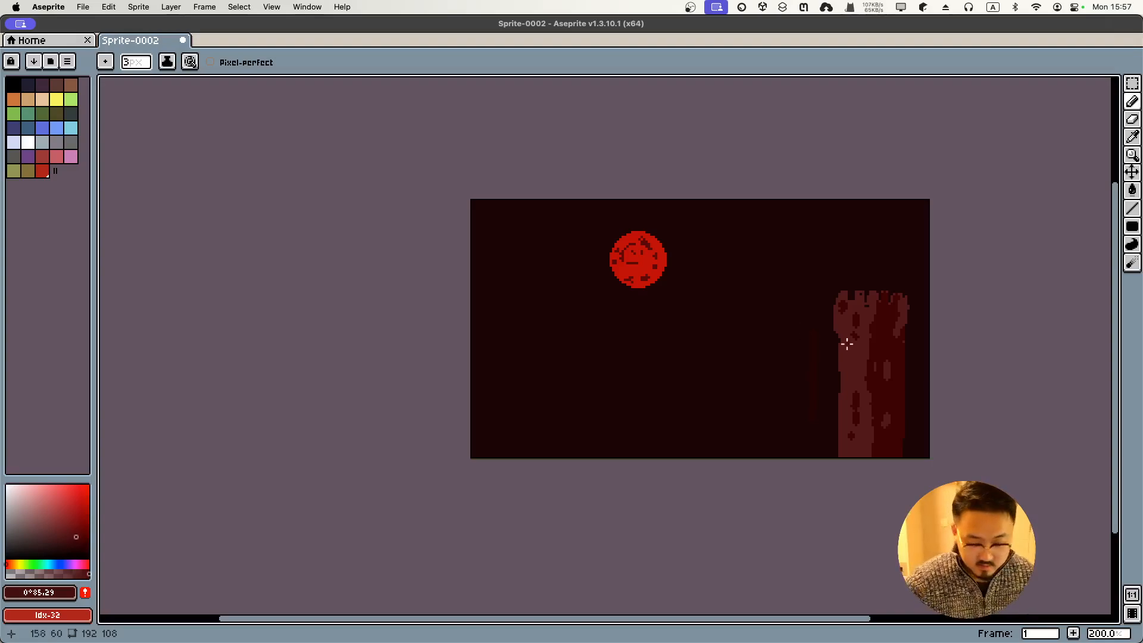
{"action": "left_click_drag", "start_coordinate": [814, 345], "coordinate": [804, 436]}
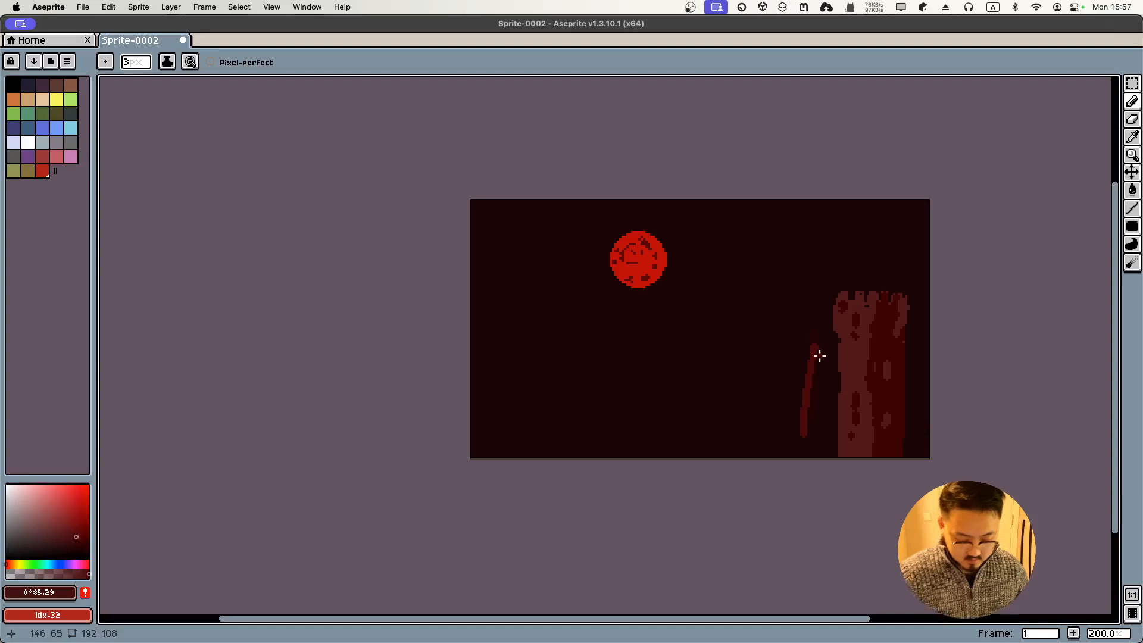
{"action": "key", "text": "super+z"}
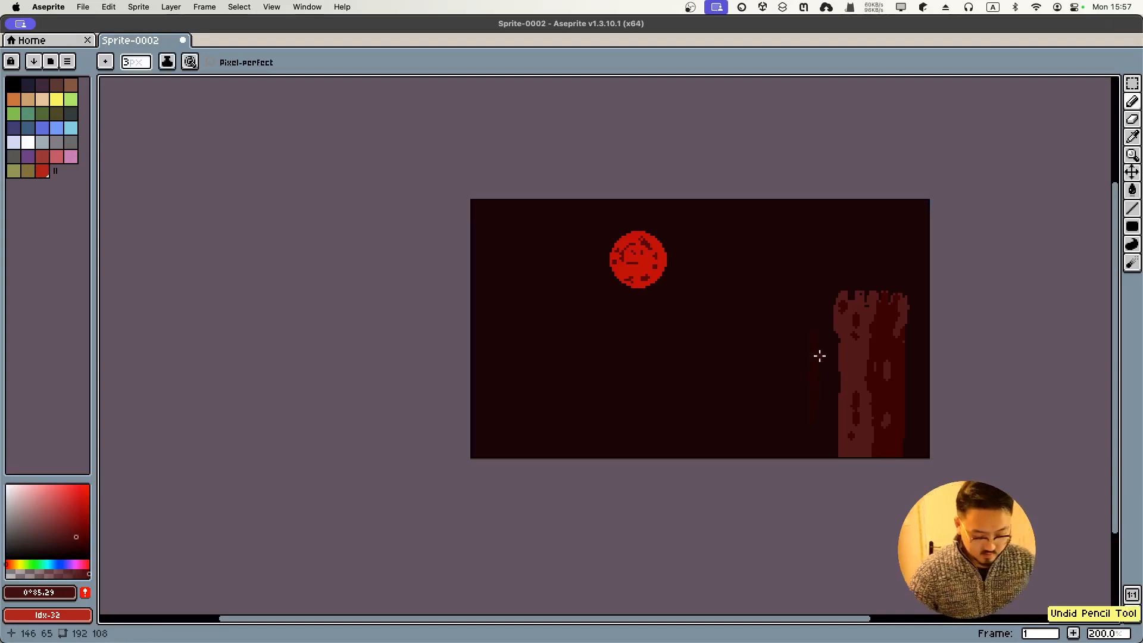
- Pick dark red (HSV 0, 91, 24) and paint a slender turret left of the tower, with a low wall outline at its base
{"action": "left_click", "coordinate": [81, 540]}
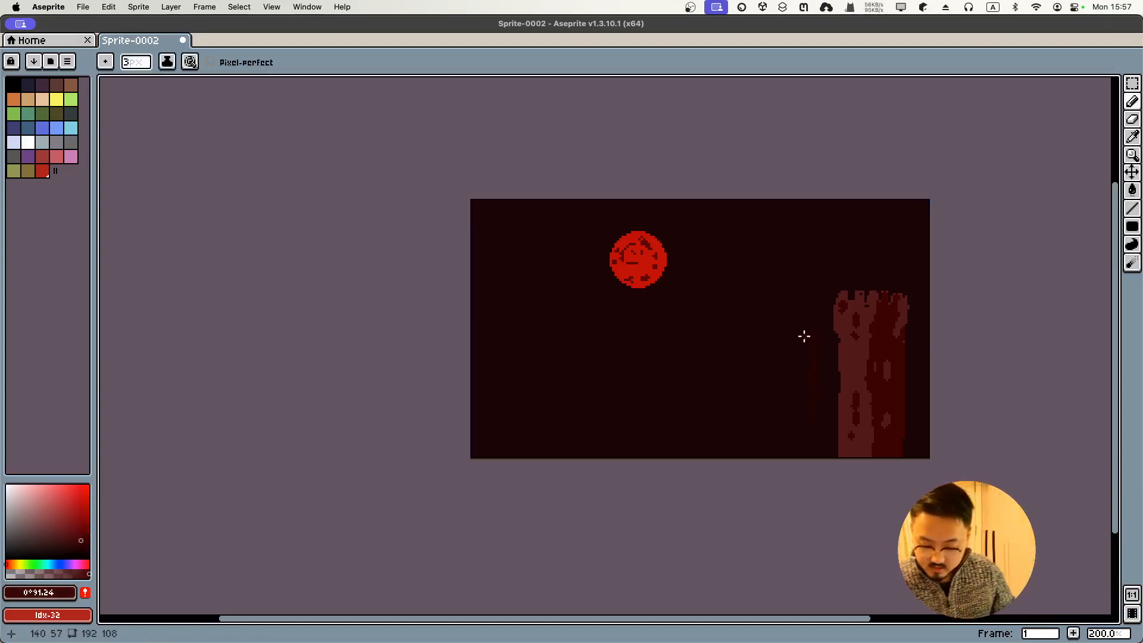
{"action": "left_click_drag", "start_coordinate": [807, 316], "coordinate": [807, 415]}
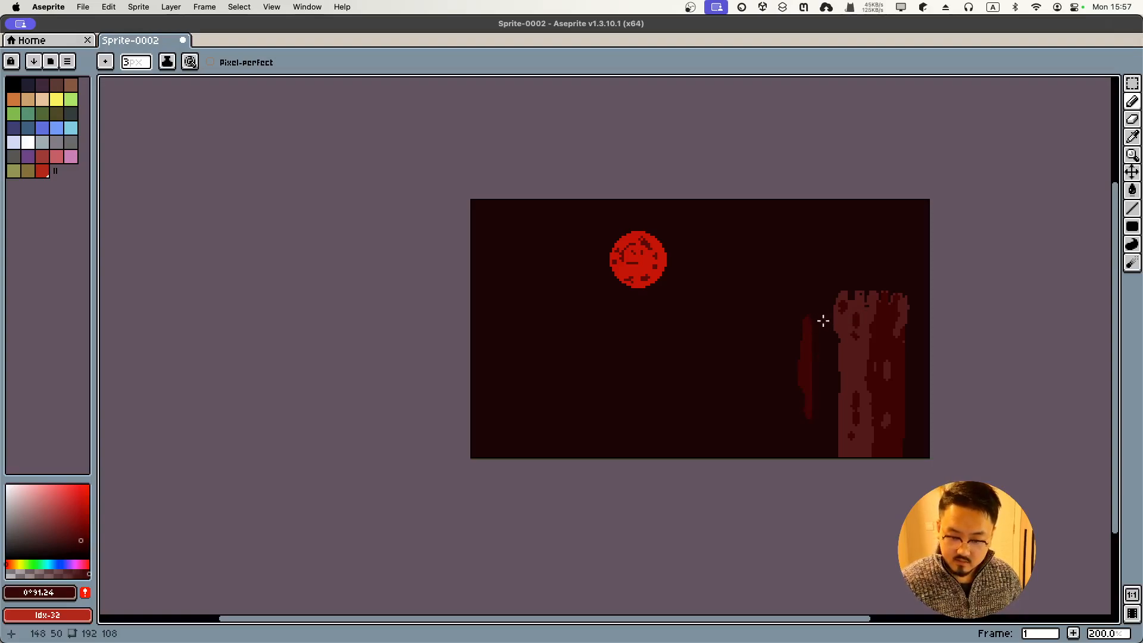
{"action": "left_click_drag", "start_coordinate": [825, 316], "coordinate": [805, 324]}
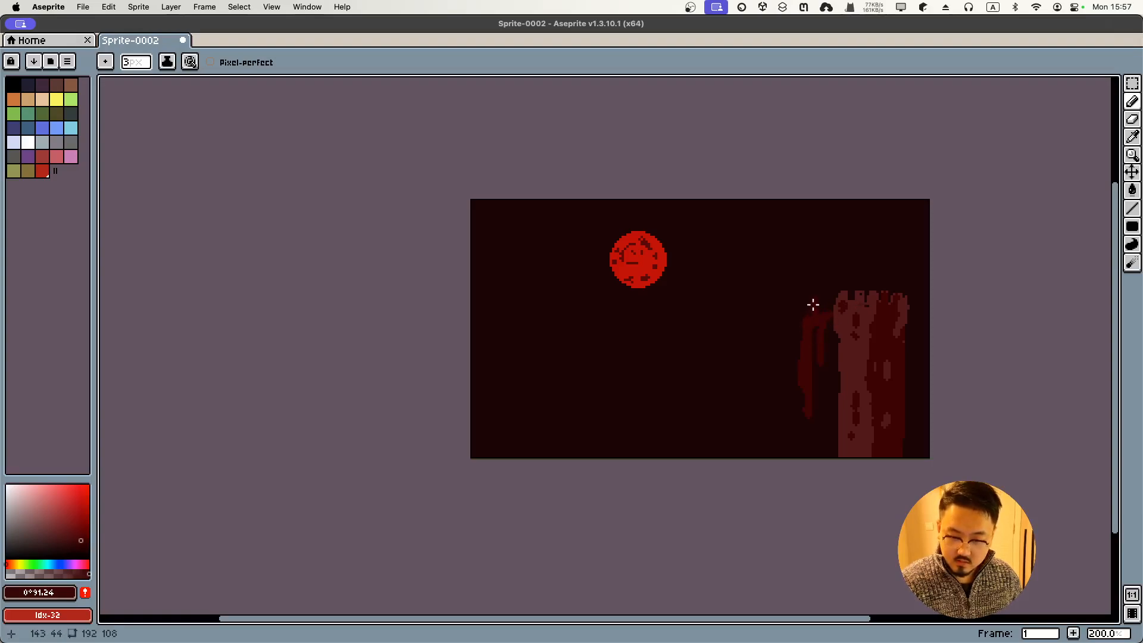
{"action": "mouse_move", "coordinate": [817, 274]}
{"action": "left_mouse_down"}
{"action": "mouse_move", "coordinate": [816, 263]}
{"action": "mouse_move", "coordinate": [819, 310]}
{"action": "left_mouse_up"}
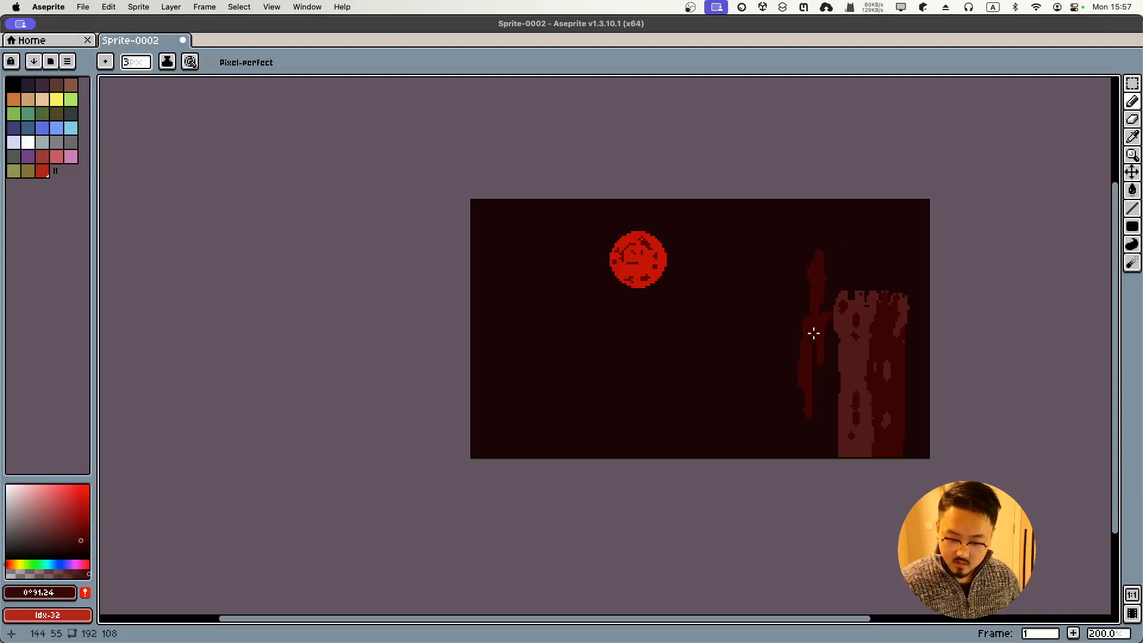
{"action": "mouse_move", "coordinate": [813, 333]}
{"action": "left_mouse_down"}
{"action": "mouse_move", "coordinate": [808, 410]}
{"action": "mouse_move", "coordinate": [752, 411]}
{"action": "mouse_move", "coordinate": [753, 430]}
{"action": "mouse_move", "coordinate": [814, 441]}
{"action": "mouse_move", "coordinate": [788, 459]}
{"action": "mouse_move", "coordinate": [805, 451]}
{"action": "left_mouse_up"}
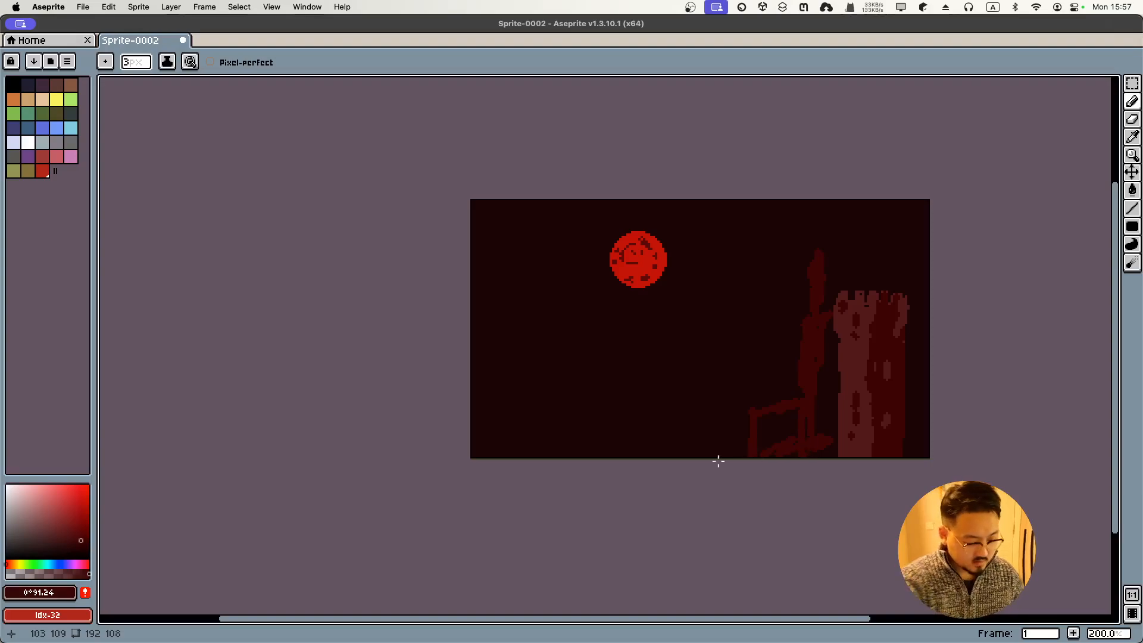
- Paint a black patch along the canvas's bottom edge, then cover the castle's base with uneven ground in very dark red (HSV 0, 88, 14)
{"action": "left_click_drag", "start_coordinate": [72, 546], "coordinate": [72, 560]}
{"action": "left_click_drag", "start_coordinate": [757, 441], "coordinate": [670, 439]}
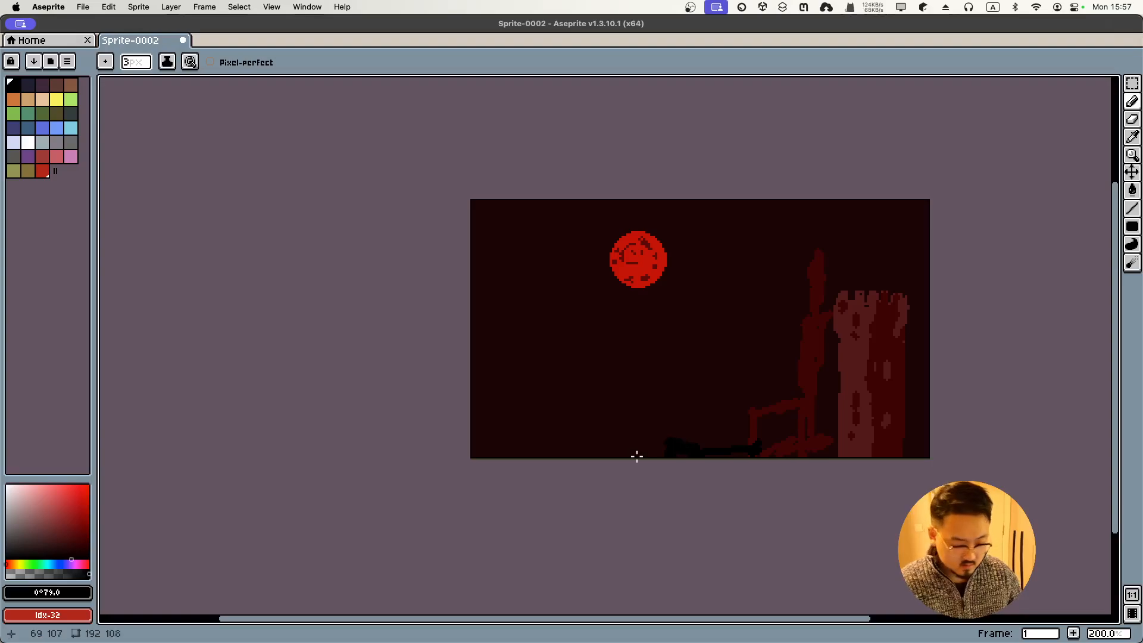
{"action": "left_click", "coordinate": [80, 545]}
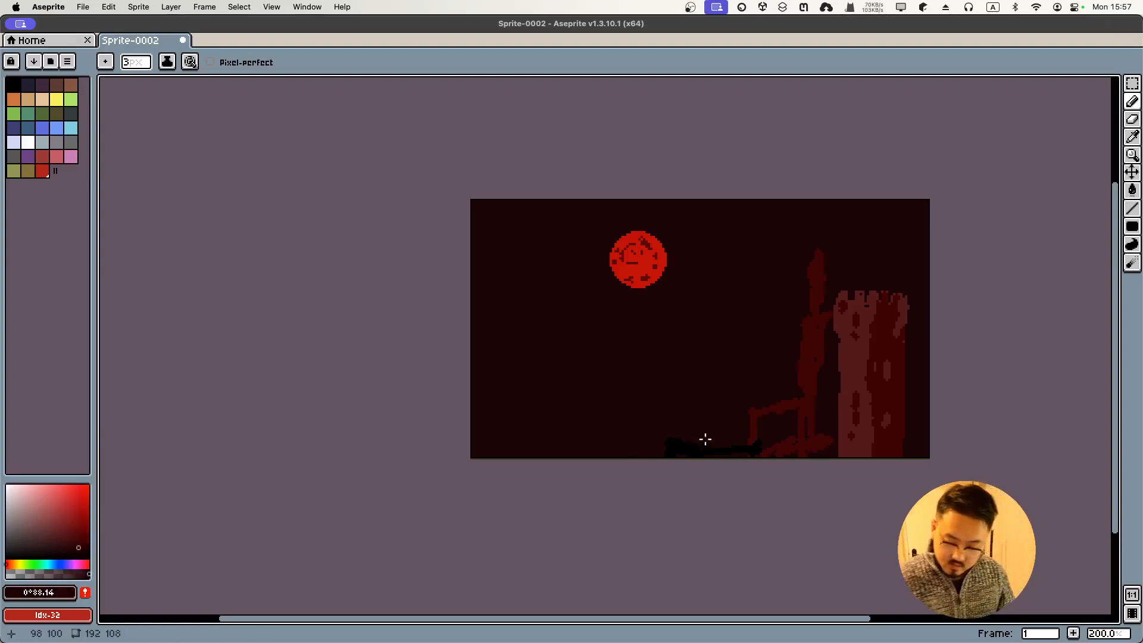
{"action": "mouse_move", "coordinate": [704, 439]}
{"action": "left_mouse_down"}
{"action": "mouse_move", "coordinate": [787, 438]}
{"action": "mouse_move", "coordinate": [745, 456]}
{"action": "mouse_move", "coordinate": [817, 432]}
{"action": "mouse_move", "coordinate": [835, 441]}
{"action": "mouse_move", "coordinate": [850, 428]}
{"action": "mouse_move", "coordinate": [853, 444]}
{"action": "mouse_move", "coordinate": [892, 456]}
{"action": "mouse_move", "coordinate": [931, 448]}
{"action": "mouse_move", "coordinate": [915, 458]}
{"action": "mouse_move", "coordinate": [887, 444]}
{"action": "mouse_move", "coordinate": [777, 454]}
{"action": "left_mouse_up"}
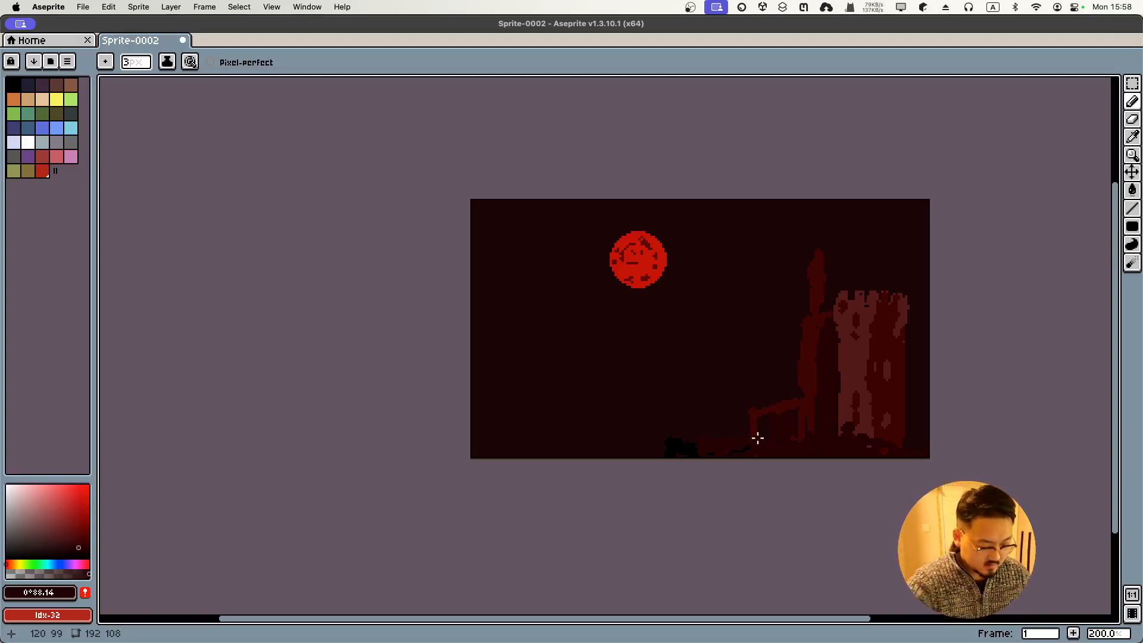
- Pick a dark red (HSV 0, 84, 30) and start a slanted spire roof above the tower's upper-left corner
{"action": "left_click", "coordinate": [76, 537]}
{"action": "left_click", "coordinate": [75, 536]}
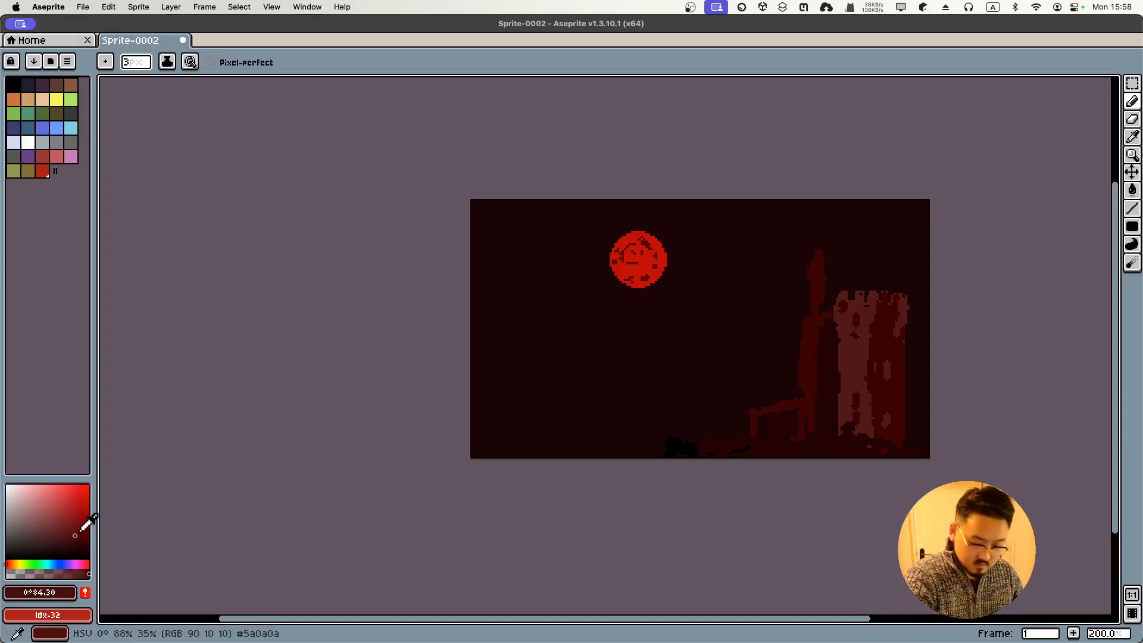
{"action": "left_click_drag", "start_coordinate": [847, 222], "coordinate": [849, 229]}
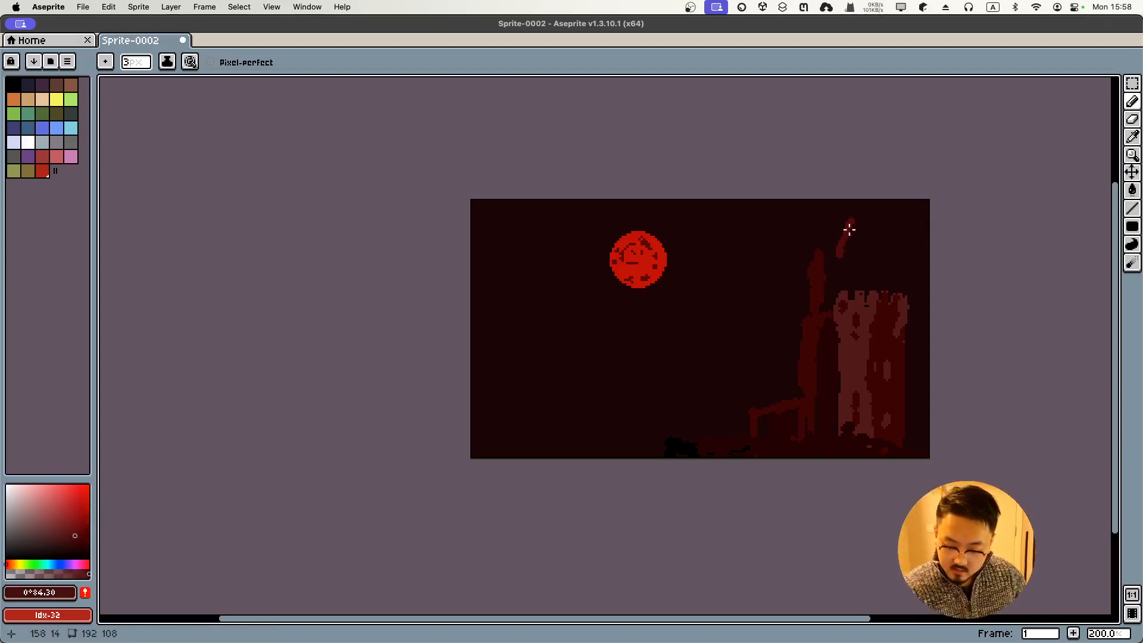
- With the pencil at 1 px, complete the pointed spire down to the battlements and add fine connecting details beside the slender turret
{"action": "left_click", "coordinate": [134, 64]}
{"action": "key", "text": "BackSpace"}
{"action": "type", "text": "2"}
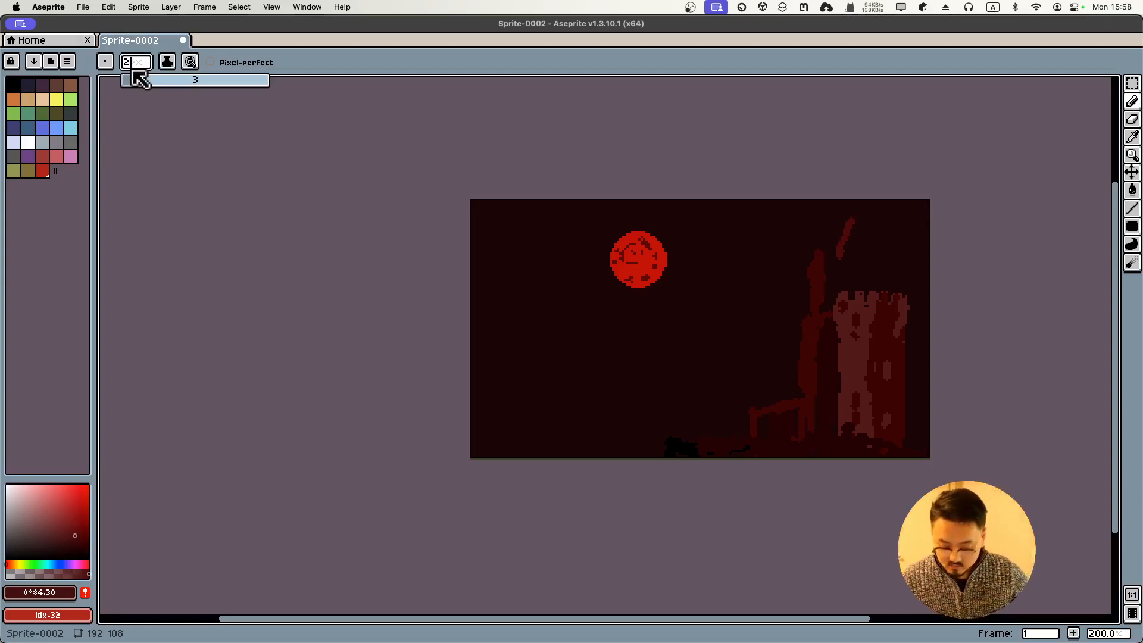
{"action": "key", "text": "BackSpace"}
{"action": "type", "text": "1"}
{"action": "key", "text": "Return"}
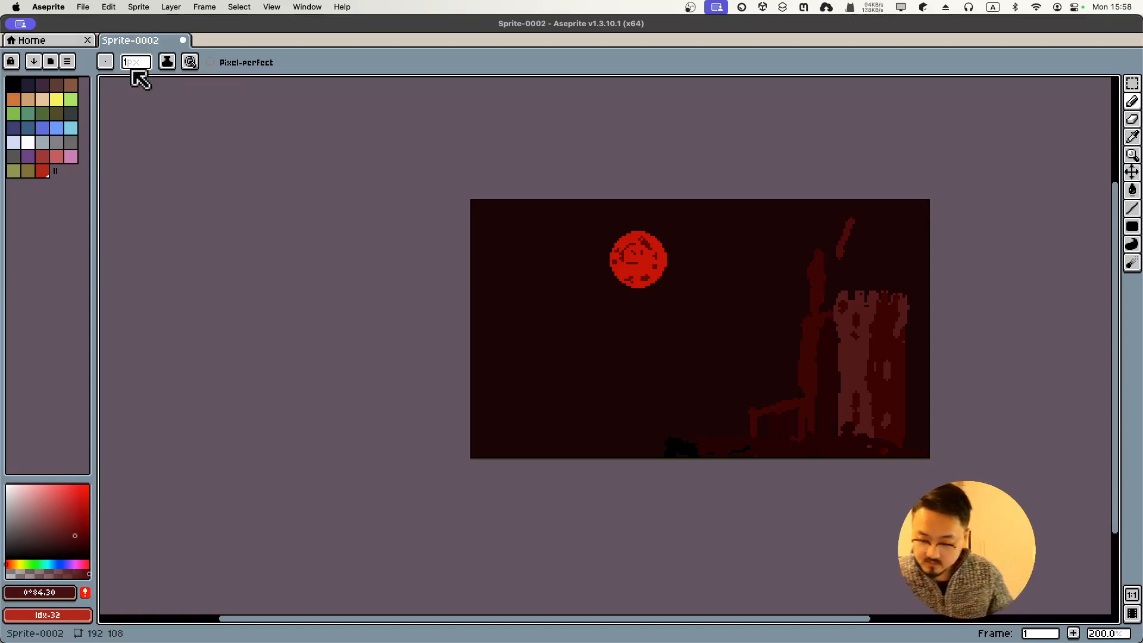
{"action": "mouse_move", "coordinate": [850, 230]}
{"action": "left_mouse_down"}
{"action": "mouse_move", "coordinate": [851, 256]}
{"action": "mouse_move", "coordinate": [850, 217]}
{"action": "left_mouse_up"}
{"action": "mouse_move", "coordinate": [851, 213]}
{"action": "left_mouse_down"}
{"action": "mouse_move", "coordinate": [840, 256]}
{"action": "mouse_move", "coordinate": [856, 246]}
{"action": "mouse_move", "coordinate": [845, 233]}
{"action": "mouse_move", "coordinate": [841, 273]}
{"action": "mouse_move", "coordinate": [835, 264]}
{"action": "mouse_move", "coordinate": [856, 257]}
{"action": "mouse_move", "coordinate": [838, 271]}
{"action": "mouse_move", "coordinate": [849, 298]}
{"action": "mouse_move", "coordinate": [837, 273]}
{"action": "mouse_move", "coordinate": [852, 213]}
{"action": "mouse_move", "coordinate": [842, 279]}
{"action": "left_mouse_up"}
{"action": "left_click", "coordinate": [840, 270]}
{"action": "left_click", "coordinate": [849, 212]}
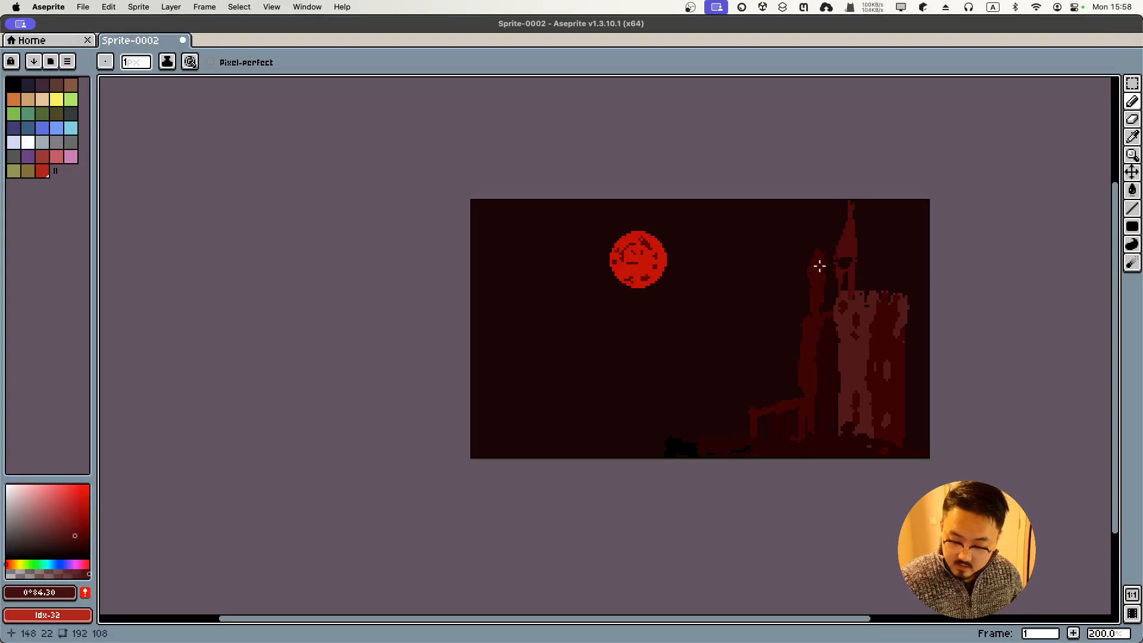
{"action": "left_click_drag", "start_coordinate": [833, 267], "coordinate": [832, 299]}
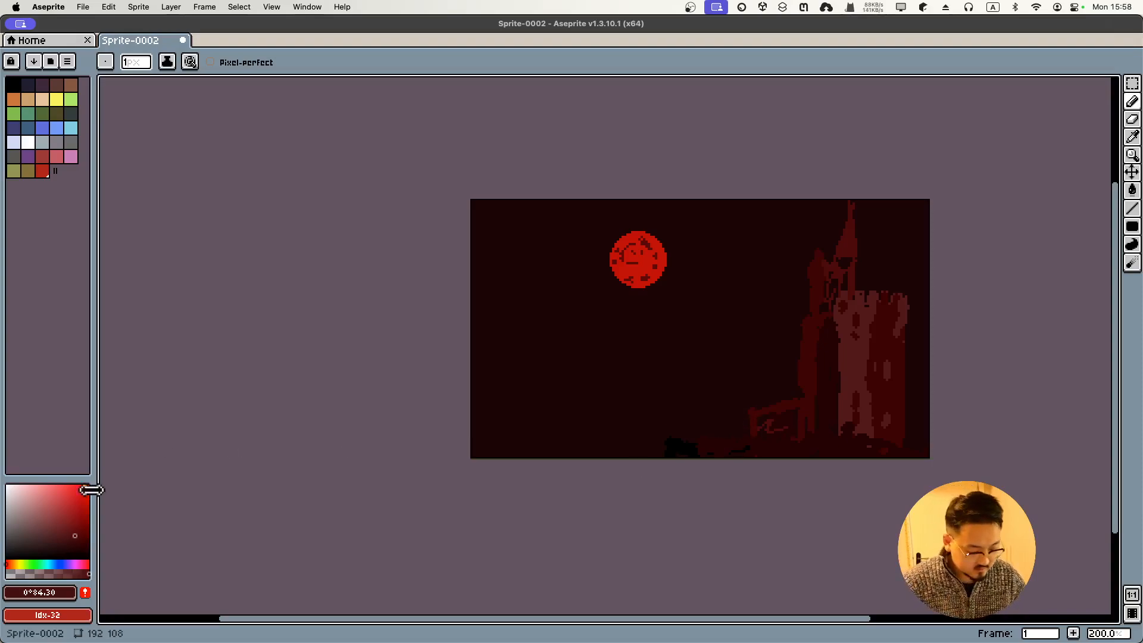
- Pick a lighter red (HSV 0, 78, 50), try a 2 px highlight on the slender turret's roof, and undo it
{"action": "left_click", "coordinate": [71, 521]}
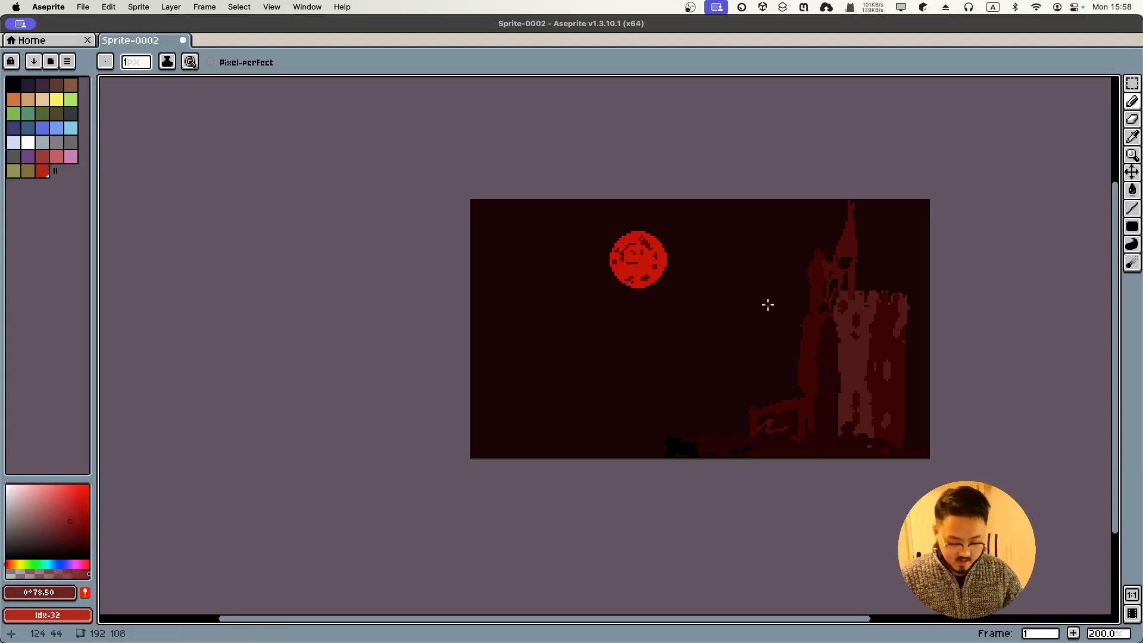
{"action": "left_click", "coordinate": [137, 63]}
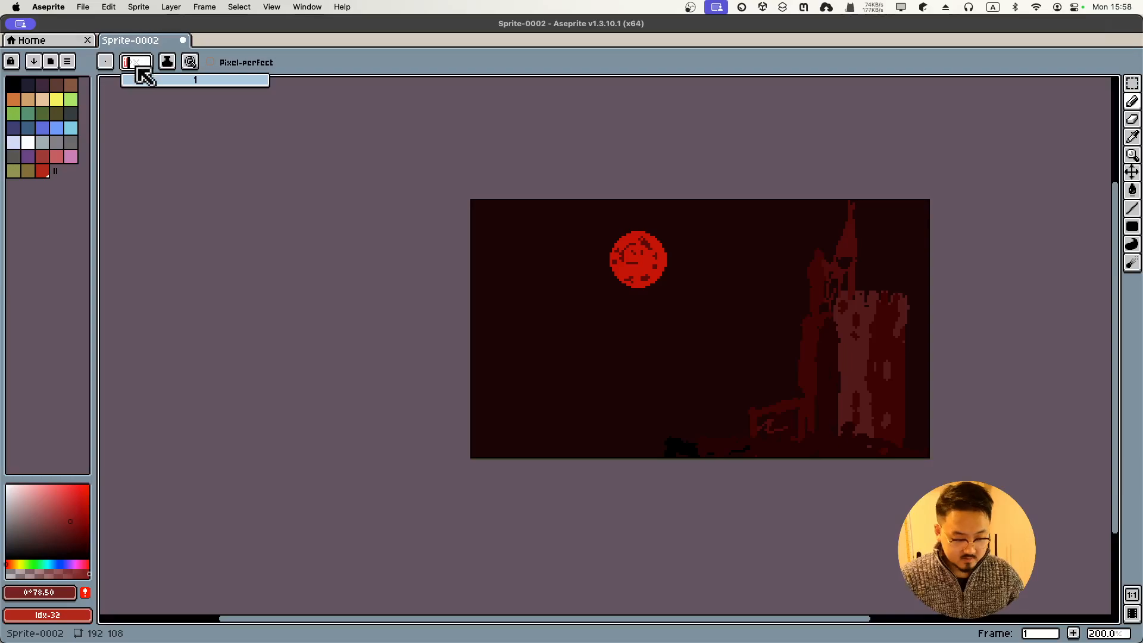
{"action": "type", "text": "2"}
{"action": "key", "text": "Return"}
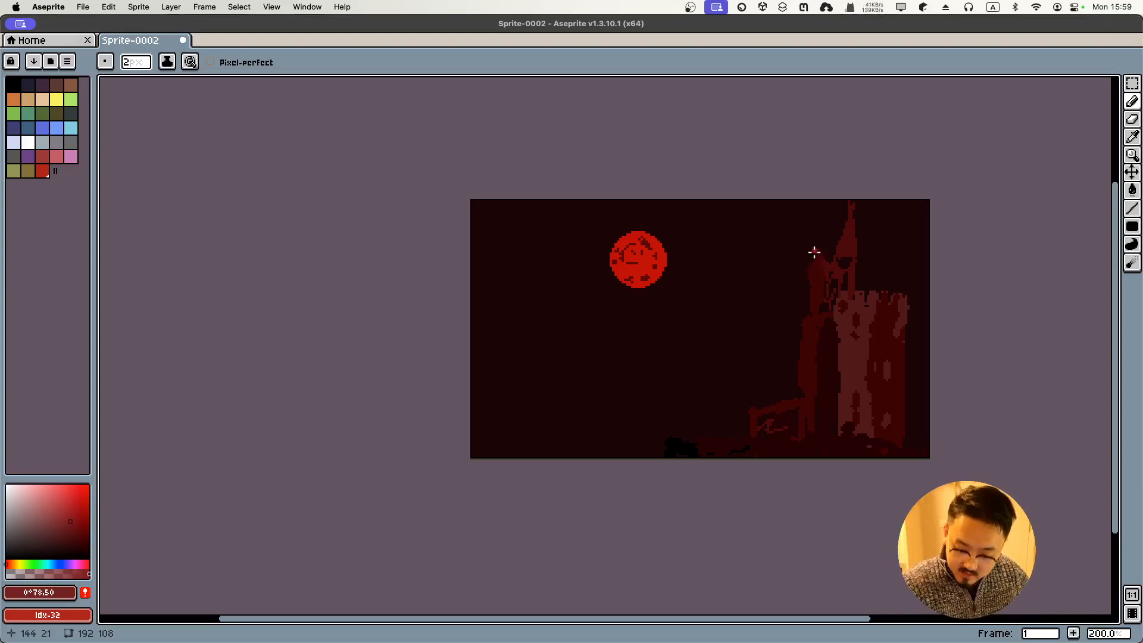
{"action": "left_click_drag", "start_coordinate": [814, 252], "coordinate": [811, 256]}
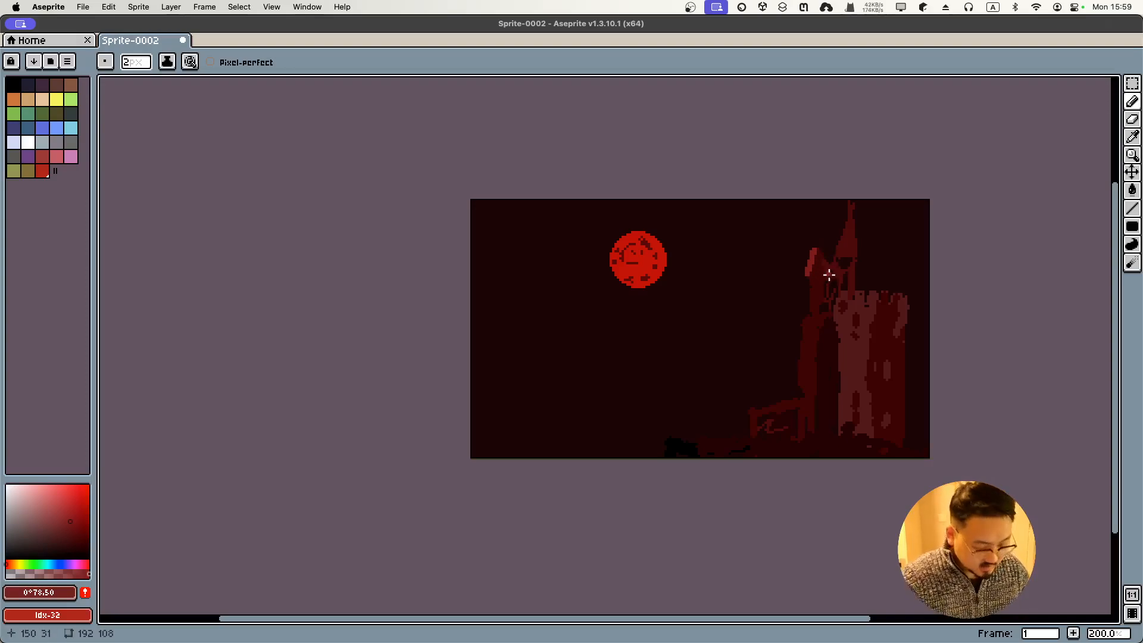
{"action": "key", "text": "super+z"}
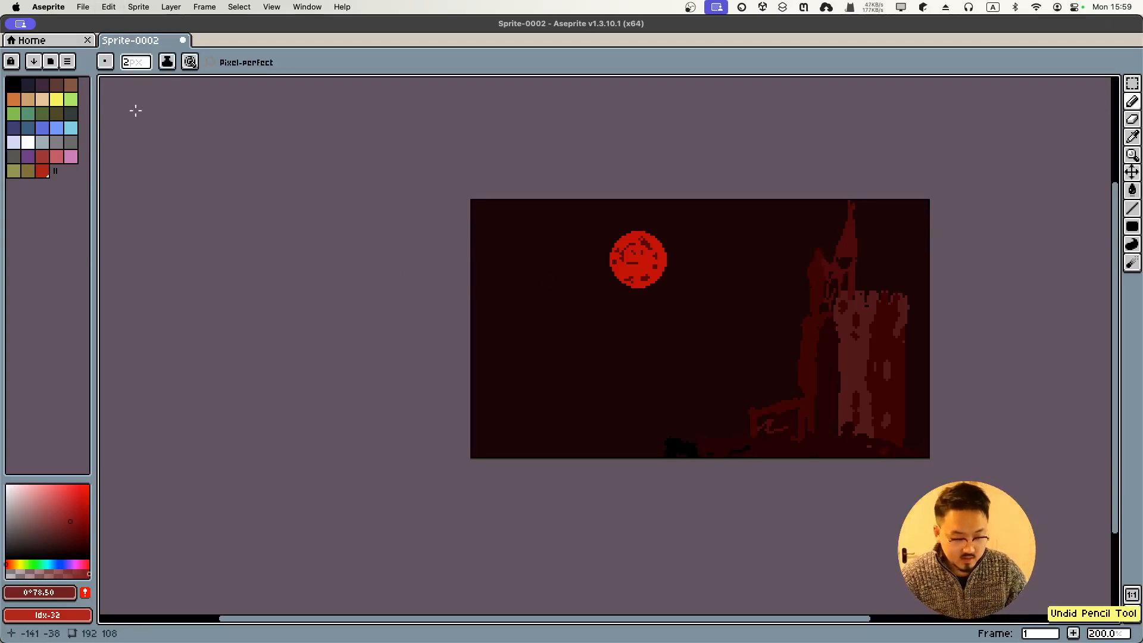
- With the pencil at 1 px, highlight the left edges of the spire, the slender turret and the low wall in the lighter red
{"action": "left_click", "coordinate": [136, 66]}
{"action": "type", "text": "1"}
{"action": "key", "text": "Return"}
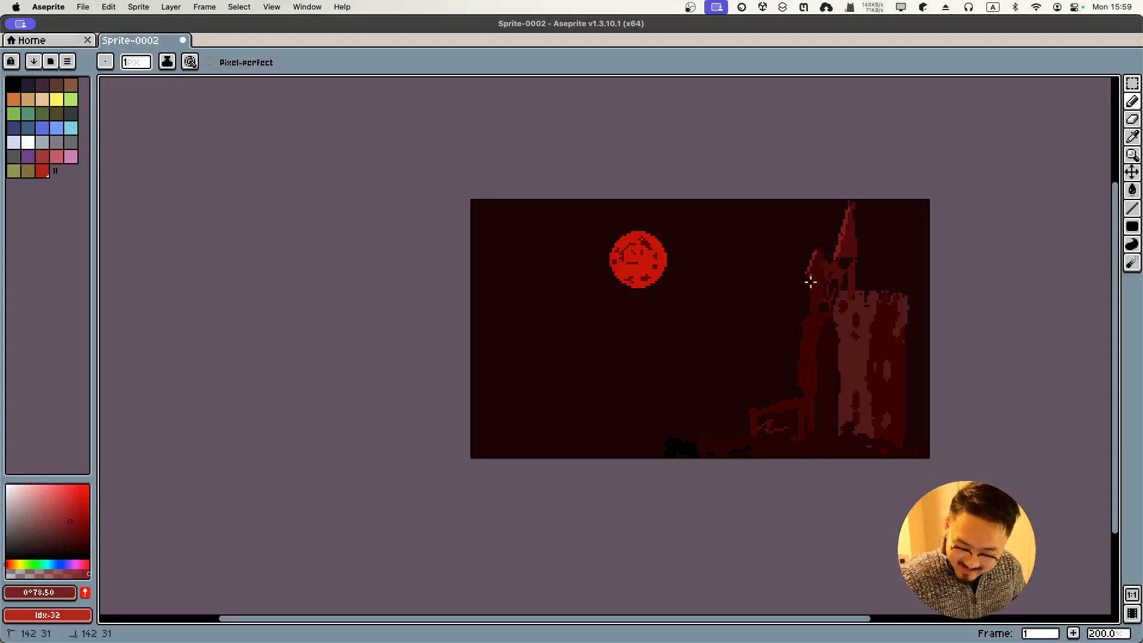
{"action": "mouse_move", "coordinate": [811, 284]}
{"action": "left_mouse_down"}
{"action": "mouse_move", "coordinate": [791, 416]}
{"action": "mouse_move", "coordinate": [750, 423]}
{"action": "mouse_move", "coordinate": [754, 408]}
{"action": "left_mouse_up"}
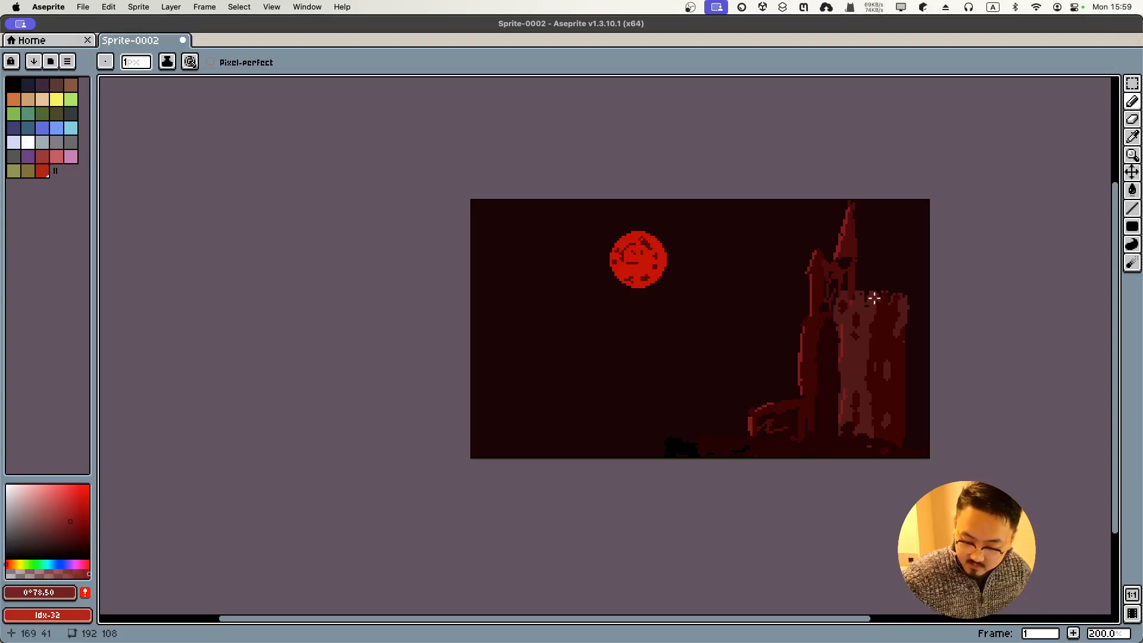
- Add lighter red highlight pixels along the main tower's battlements and body and at the spire's base
{"action": "left_click_drag", "start_coordinate": [893, 296], "coordinate": [896, 304]}
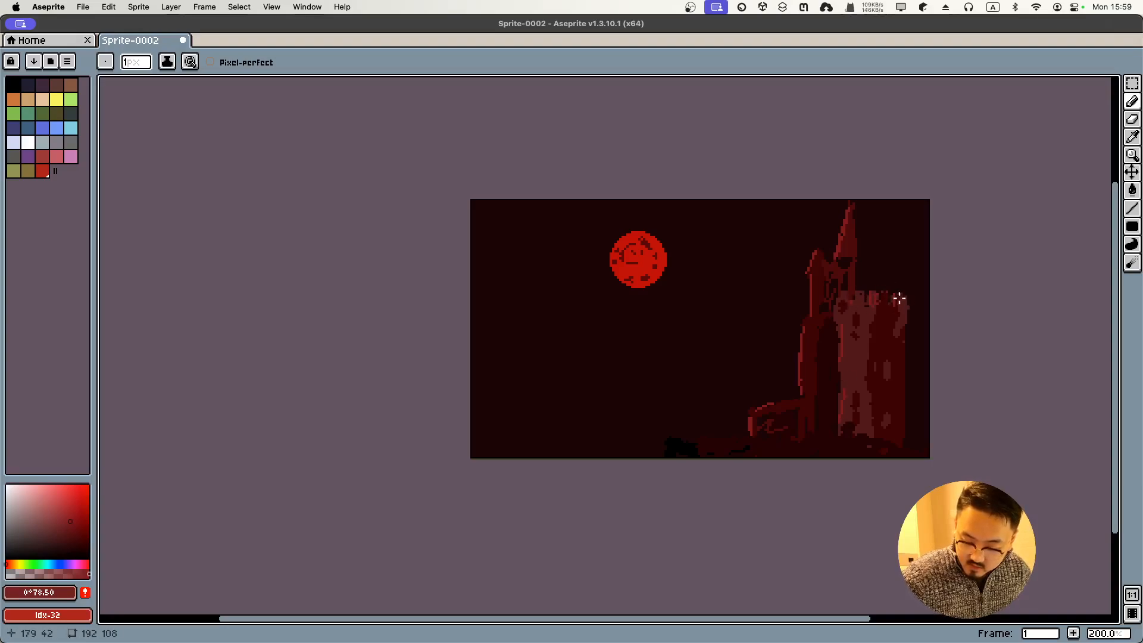
{"action": "left_click", "coordinate": [839, 263]}
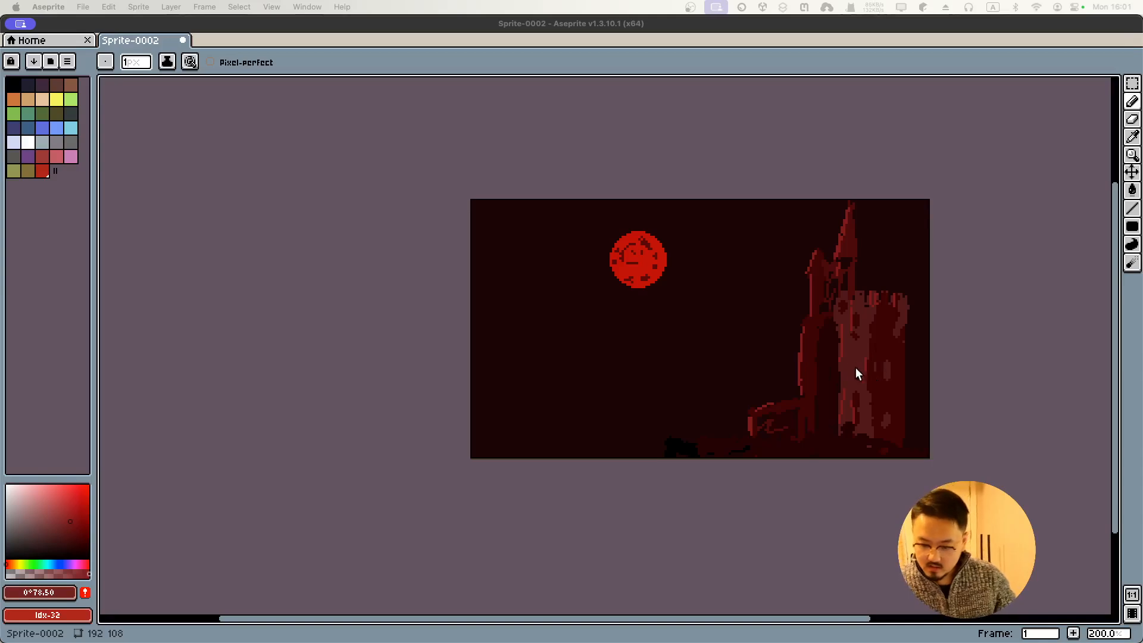
{"action": "left_click", "coordinate": [855, 367]}
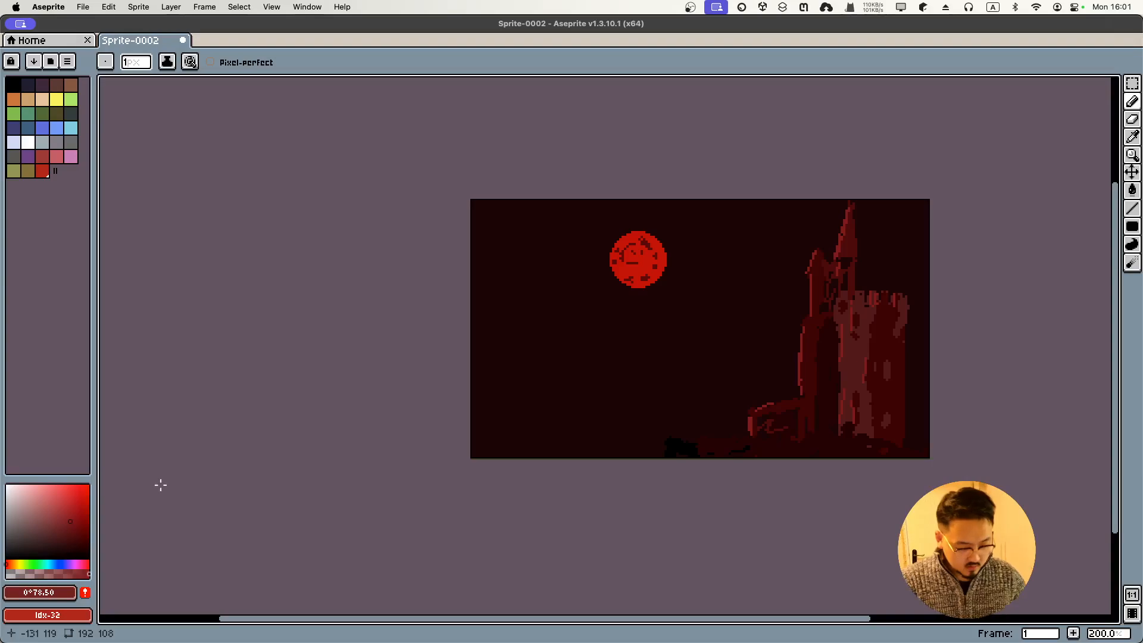
- In the castle's dark red #3e0505, draw two slim spired towers beside the castle and a hill ridge sloping down to the ground
{"action": "left_click", "coordinate": [810, 355], "text": "alt"}
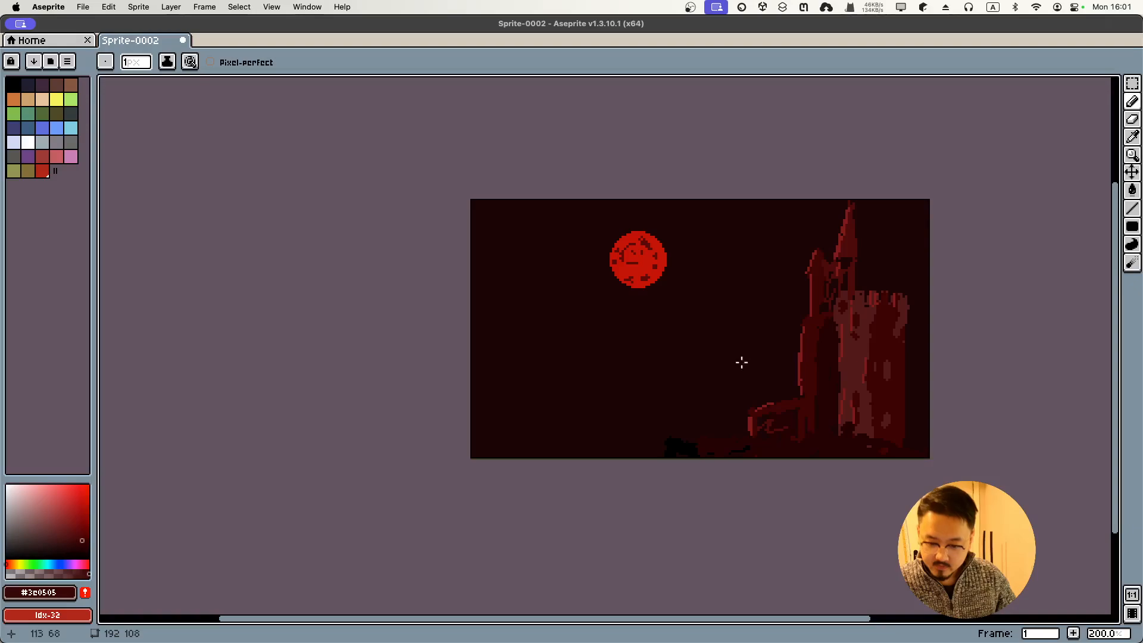
{"action": "mouse_move", "coordinate": [724, 353]}
{"action": "left_mouse_down"}
{"action": "mouse_move", "coordinate": [726, 408]}
{"action": "mouse_move", "coordinate": [725, 342]}
{"action": "mouse_move", "coordinate": [740, 393]}
{"action": "left_mouse_up"}
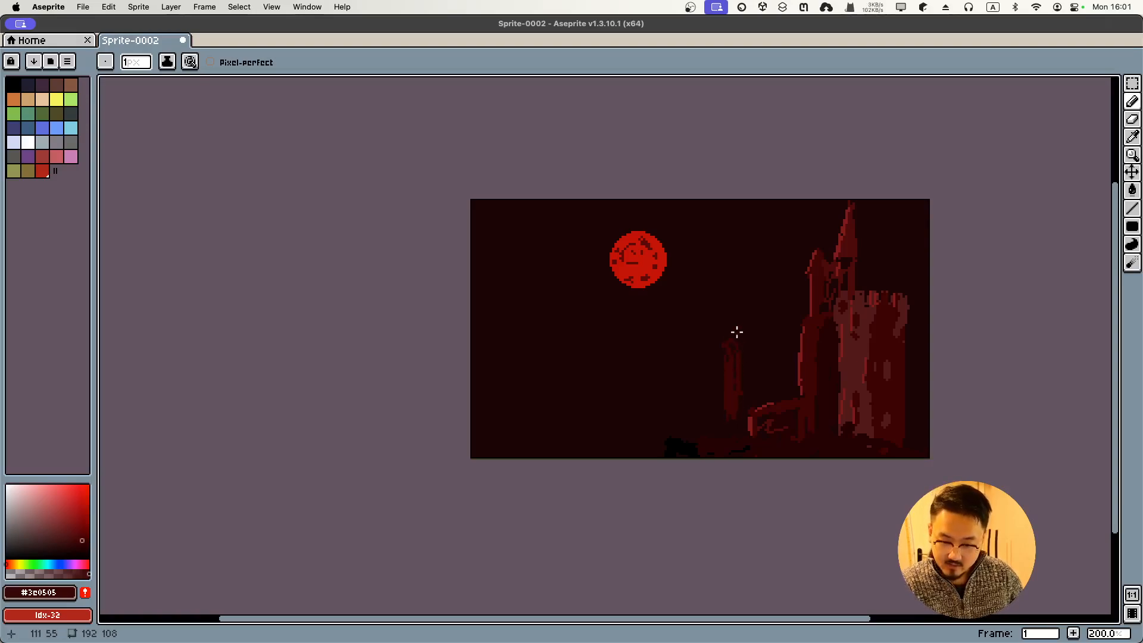
{"action": "left_click_drag", "start_coordinate": [737, 332], "coordinate": [732, 316]}
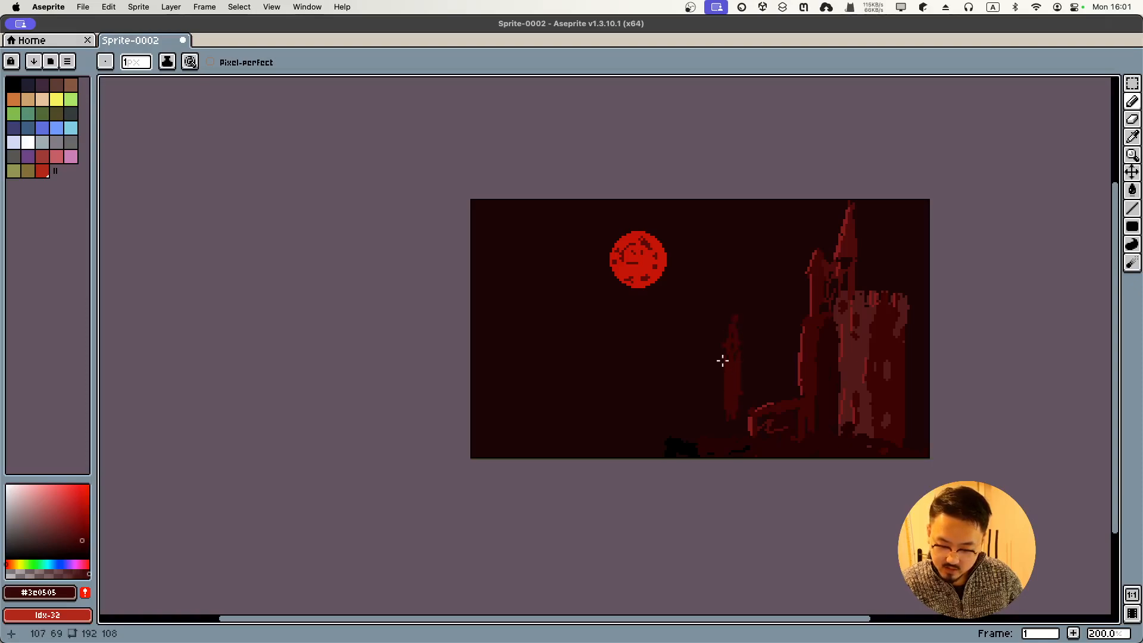
{"action": "mouse_move", "coordinate": [756, 342]}
{"action": "left_mouse_down"}
{"action": "mouse_move", "coordinate": [802, 375]}
{"action": "mouse_move", "coordinate": [797, 390]}
{"action": "mouse_move", "coordinate": [732, 406]}
{"action": "mouse_move", "coordinate": [783, 373]}
{"action": "mouse_move", "coordinate": [768, 373]}
{"action": "mouse_move", "coordinate": [754, 342]}
{"action": "mouse_move", "coordinate": [763, 319]}
{"action": "left_mouse_up"}
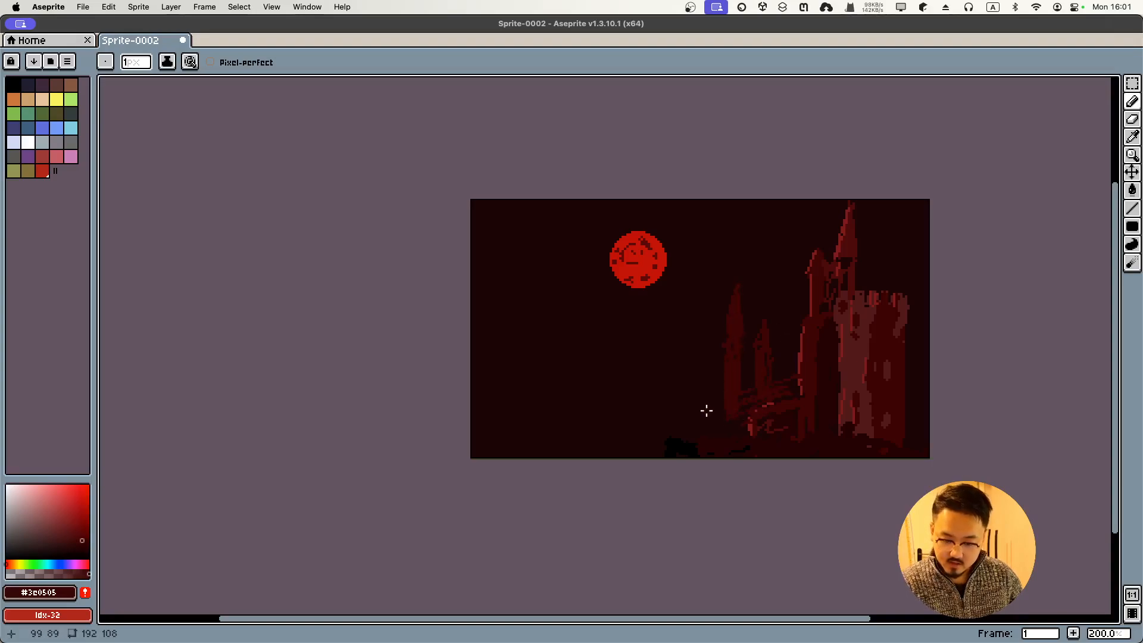
{"action": "mouse_move", "coordinate": [707, 410]}
{"action": "left_mouse_down"}
{"action": "mouse_move", "coordinate": [702, 400]}
{"action": "mouse_move", "coordinate": [709, 413]}
{"action": "mouse_move", "coordinate": [673, 413]}
{"action": "mouse_move", "coordinate": [620, 437]}
{"action": "mouse_move", "coordinate": [611, 430]}
{"action": "left_mouse_up"}
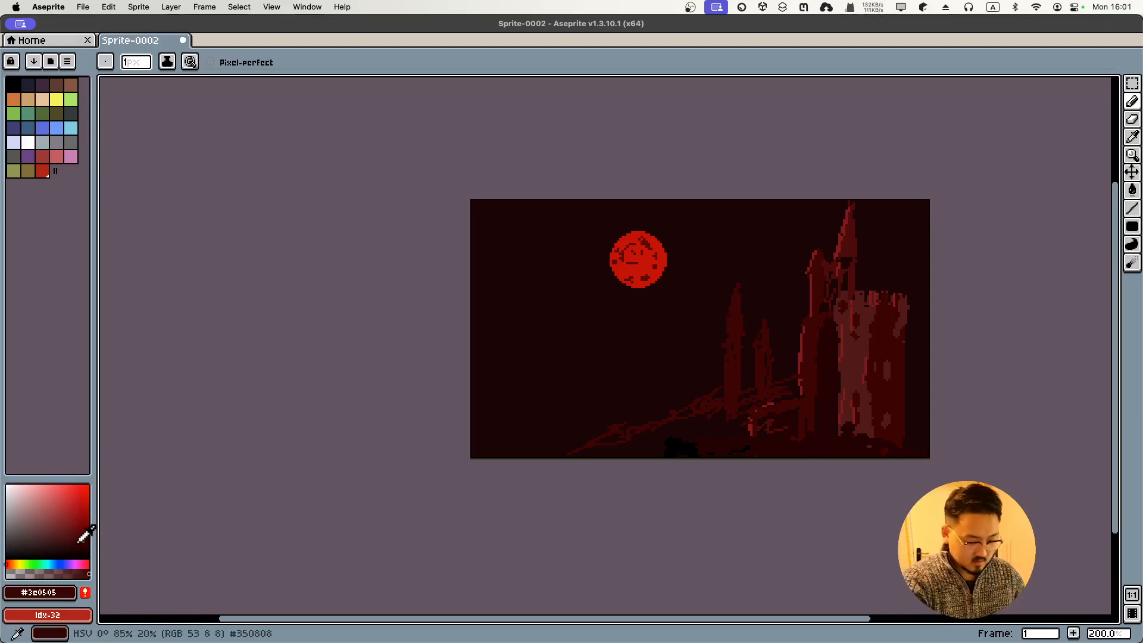
- In a darker red (HSV 0, 79, 17), shade the hillside and draw low distant ground with a small tower
{"action": "left_click_drag", "start_coordinate": [80, 541], "coordinate": [71, 545]}
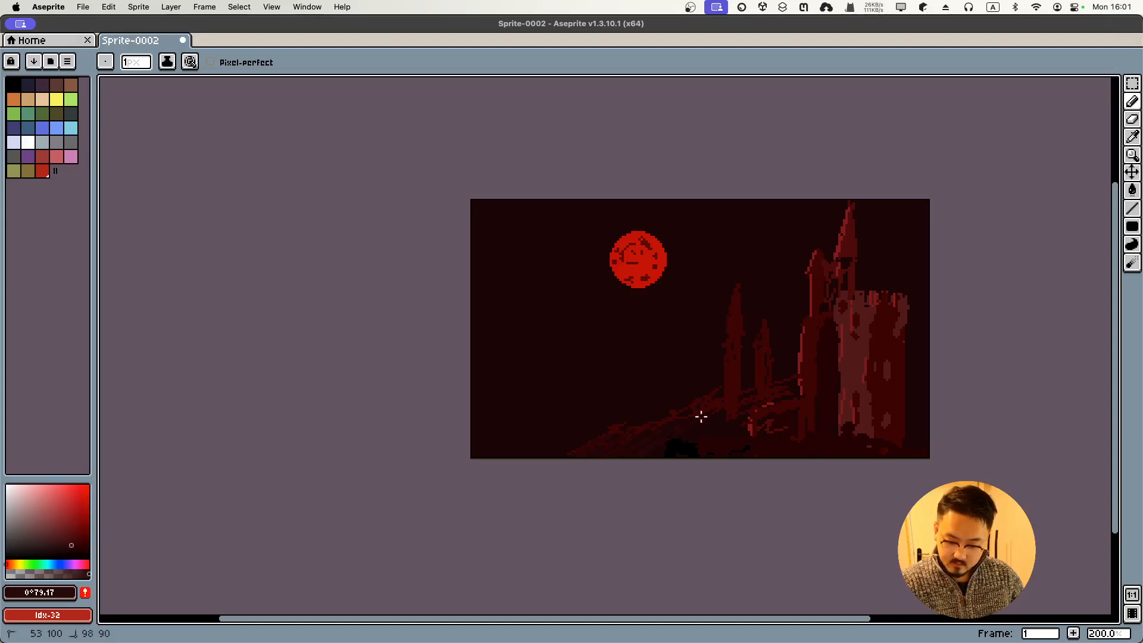
{"action": "mouse_move", "coordinate": [701, 416]}
{"action": "left_mouse_down"}
{"action": "mouse_move", "coordinate": [665, 455]}
{"action": "mouse_move", "coordinate": [725, 438]}
{"action": "mouse_move", "coordinate": [707, 456]}
{"action": "mouse_move", "coordinate": [707, 437]}
{"action": "mouse_move", "coordinate": [636, 445]}
{"action": "left_mouse_up"}
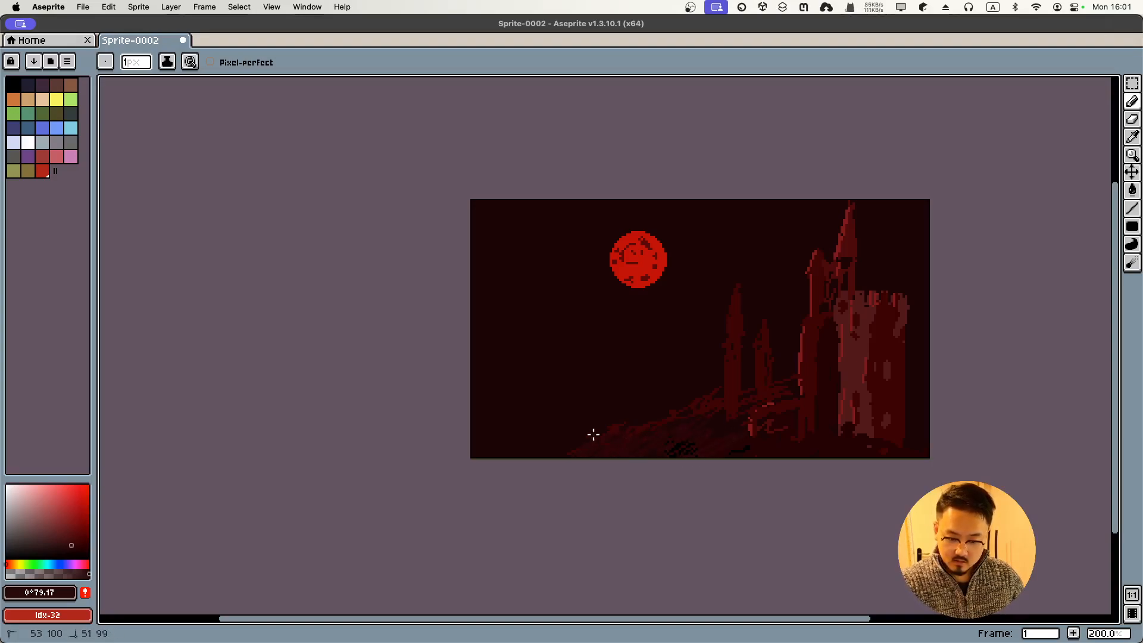
{"action": "left_click_drag", "start_coordinate": [535, 439], "coordinate": [522, 446]}
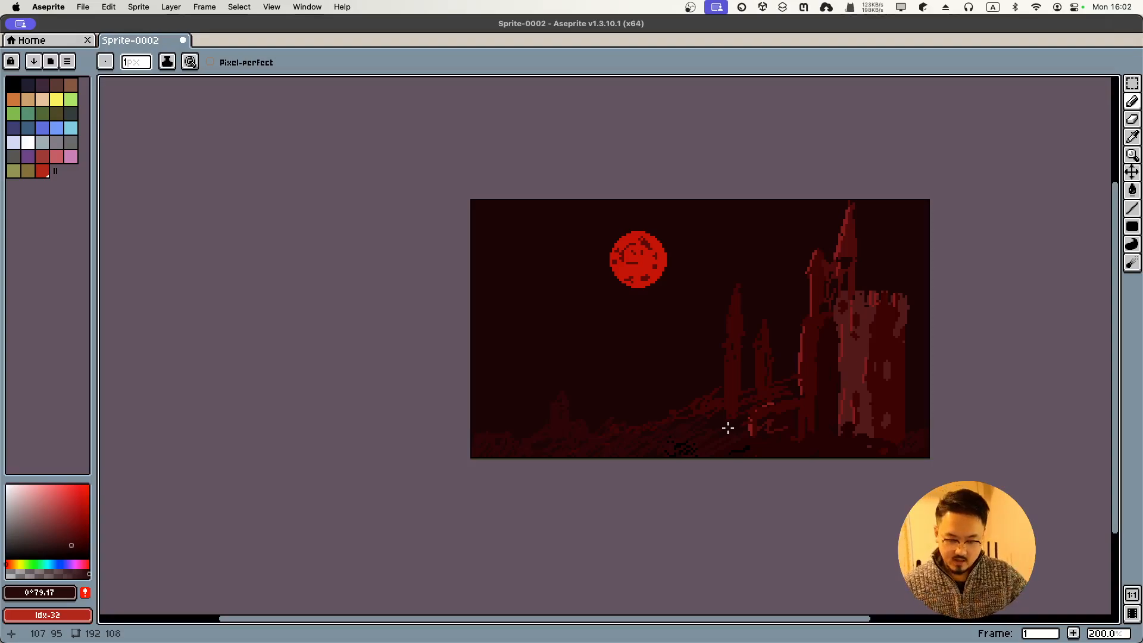
- Trim the slim towers' tips in the sky colour #1d0606, and paint near-black (HSV 0, 85, 6) silhouettes over the hill and castle base
{"action": "left_click", "coordinate": [726, 251], "text": "alt"}
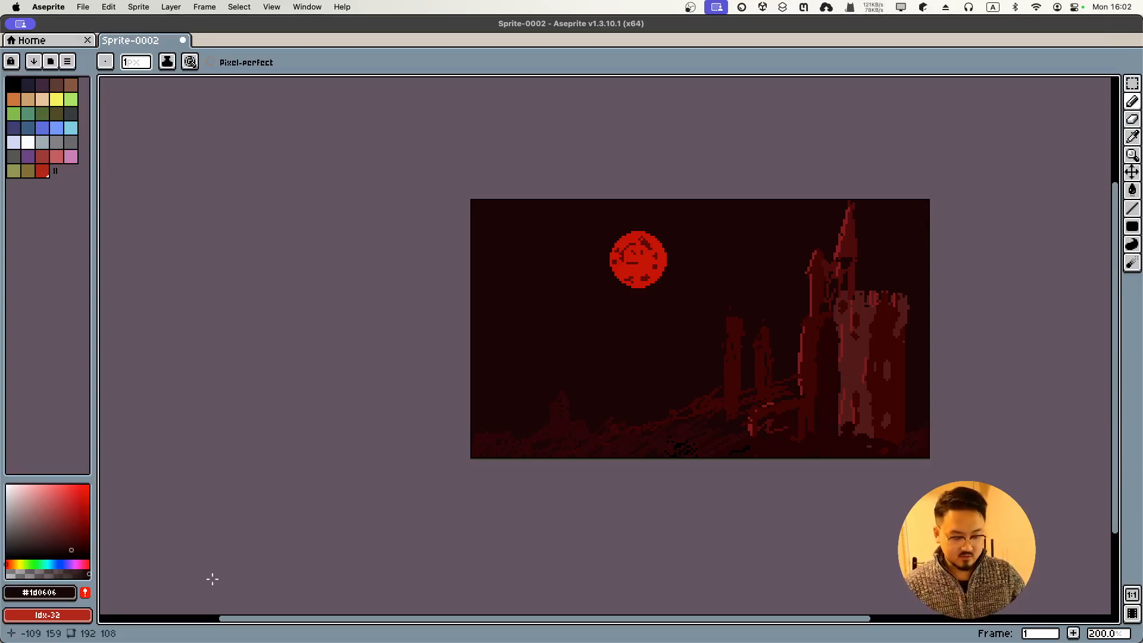
{"action": "left_click", "coordinate": [76, 554]}
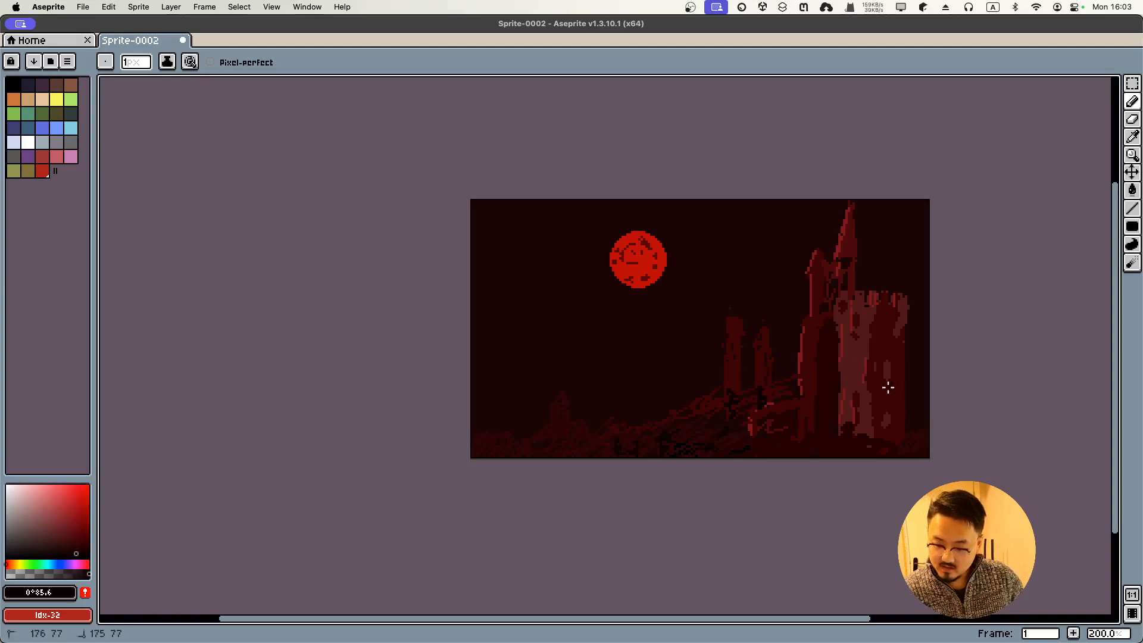
{"action": "mouse_move", "coordinate": [888, 385]}
{"action": "left_mouse_down"}
{"action": "mouse_move", "coordinate": [877, 410]}
{"action": "mouse_move", "coordinate": [904, 397]}
{"action": "mouse_move", "coordinate": [894, 395]}
{"action": "mouse_move", "coordinate": [902, 412]}
{"action": "mouse_move", "coordinate": [888, 424]}
{"action": "mouse_move", "coordinate": [841, 407]}
{"action": "mouse_move", "coordinate": [863, 401]}
{"action": "mouse_move", "coordinate": [850, 409]}
{"action": "mouse_move", "coordinate": [853, 443]}
{"action": "left_mouse_up"}
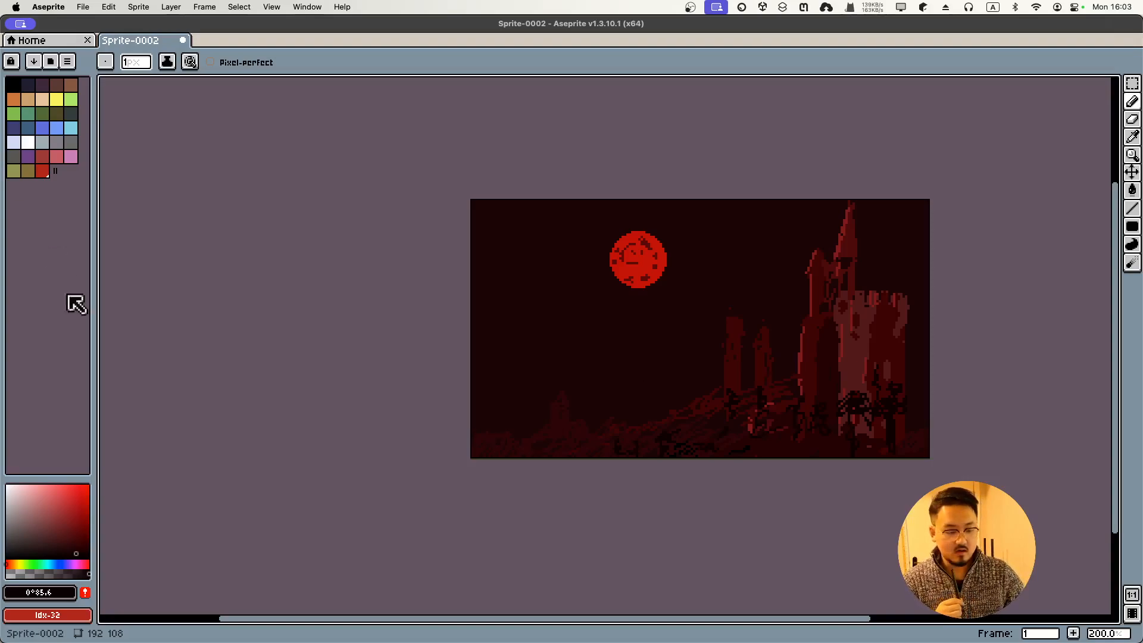
- Sample the moon's red, choose a lighter shade (HSV 0, 75, 83), and highlight the moon's rim with the 1 px pencil
{"action": "key", "text": "i"}
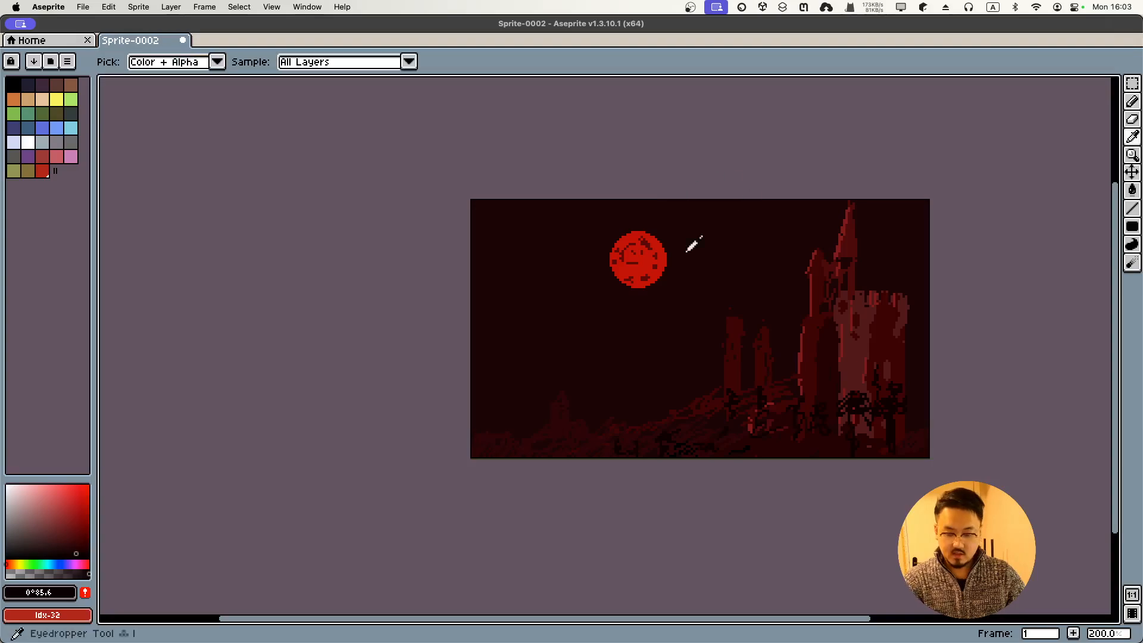
{"action": "left_click", "coordinate": [652, 256]}
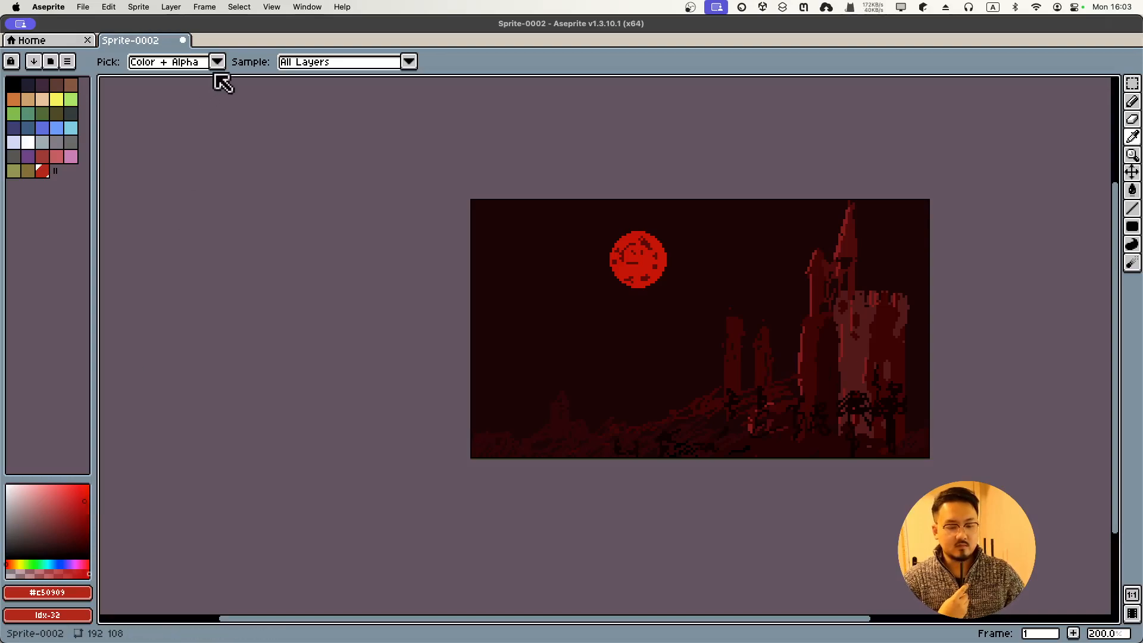
{"action": "left_click", "coordinate": [70, 497]}
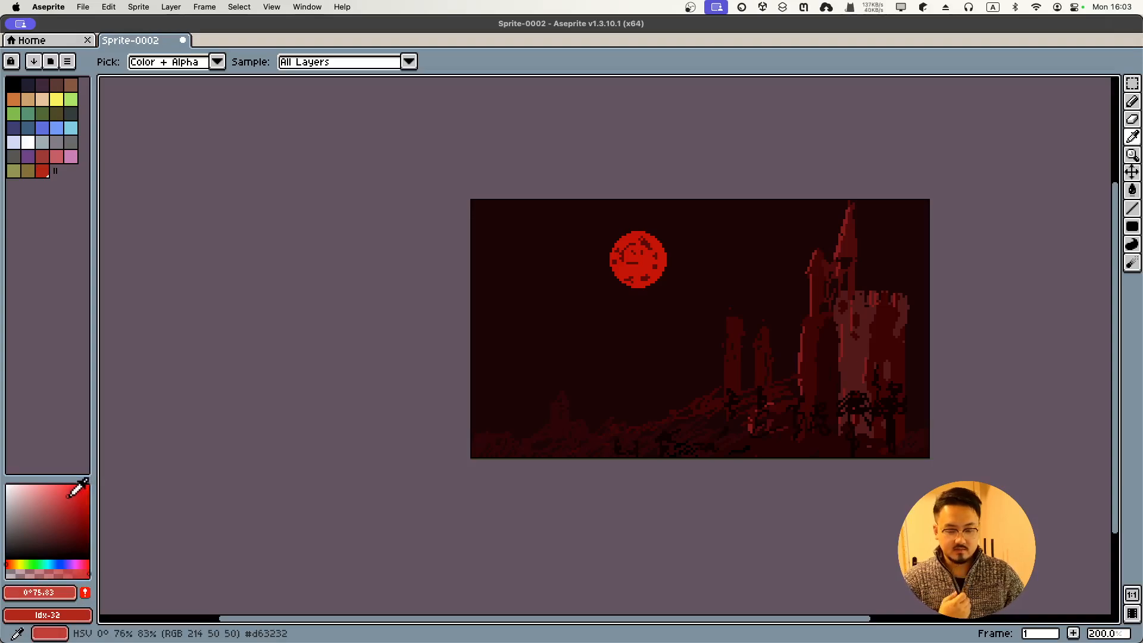
{"action": "key", "text": "b"}
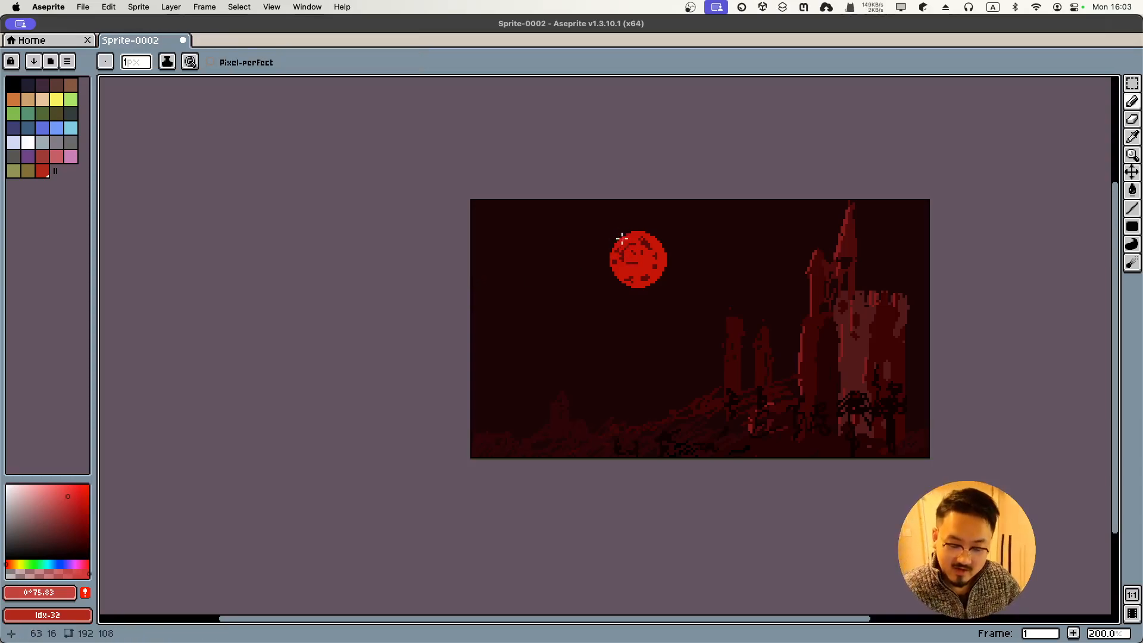
{"action": "left_click_drag", "start_coordinate": [615, 242], "coordinate": [621, 240]}
{"action": "left_click_drag", "start_coordinate": [614, 242], "coordinate": [622, 240]}
{"action": "mouse_move", "coordinate": [625, 240]}
{"action": "left_mouse_down"}
{"action": "mouse_move", "coordinate": [636, 233]}
{"action": "mouse_move", "coordinate": [612, 253]}
{"action": "mouse_move", "coordinate": [648, 286]}
{"action": "left_mouse_up"}
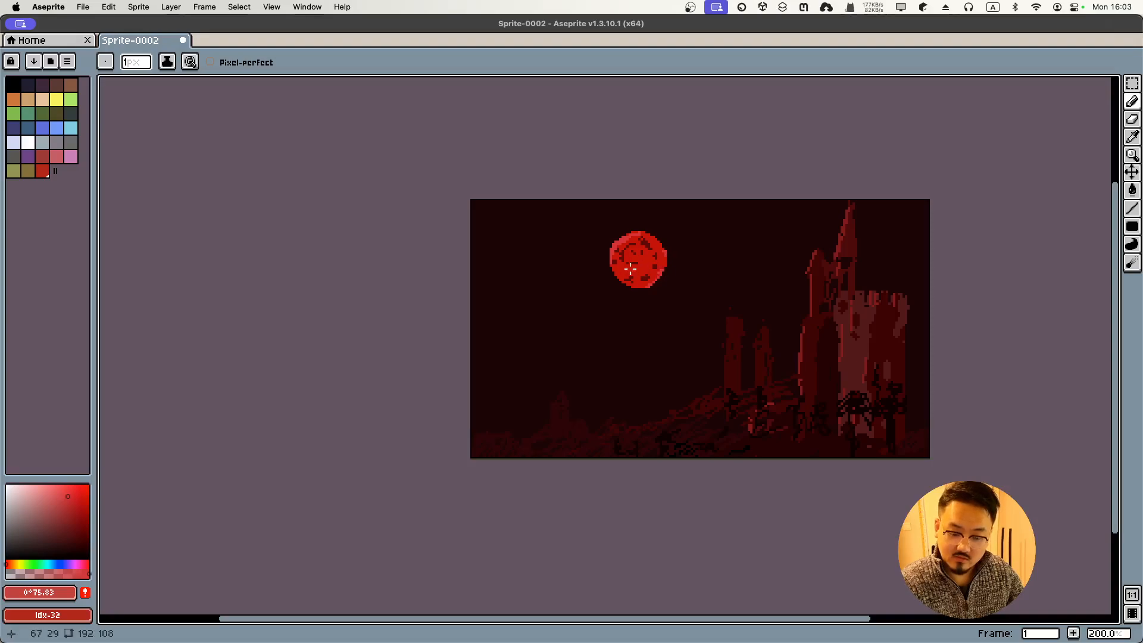
{"action": "left_click_drag", "start_coordinate": [613, 269], "coordinate": [634, 287]}
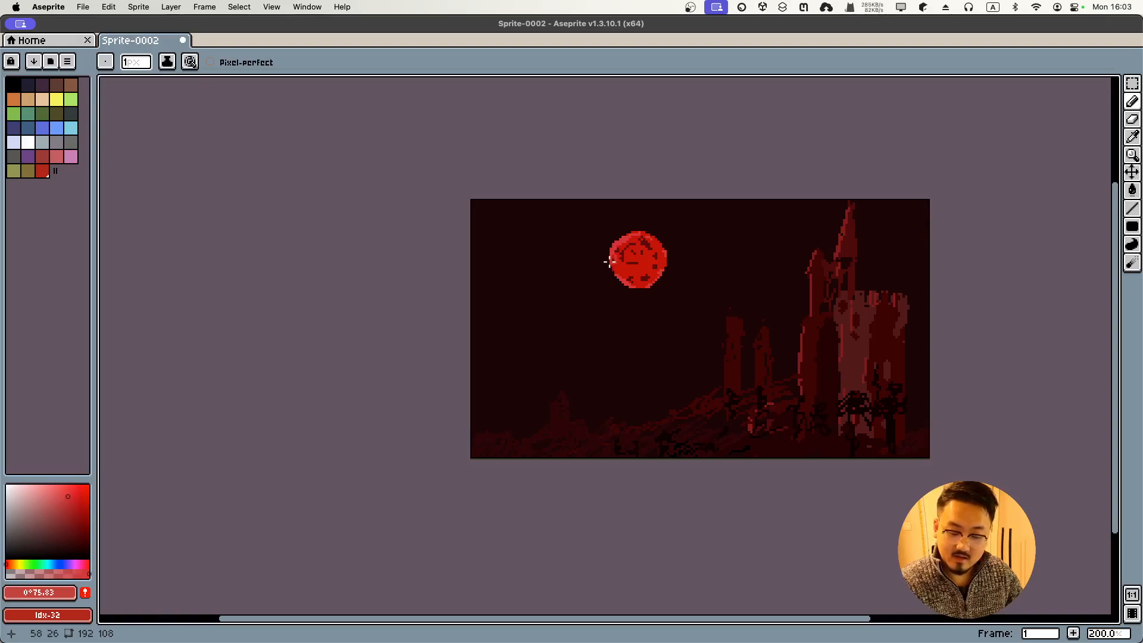
- Try a thicker light red ring around the moon's outline, undo those strokes, and return to the pencil
{"action": "mouse_move", "coordinate": [610, 259]}
{"action": "left_mouse_down"}
{"action": "mouse_move", "coordinate": [634, 228]}
{"action": "mouse_move", "coordinate": [663, 242]}
{"action": "mouse_move", "coordinate": [653, 242]}
{"action": "mouse_move", "coordinate": [666, 264]}
{"action": "mouse_move", "coordinate": [651, 283]}
{"action": "mouse_move", "coordinate": [630, 285]}
{"action": "mouse_move", "coordinate": [657, 269]}
{"action": "mouse_move", "coordinate": [619, 272]}
{"action": "left_mouse_up"}
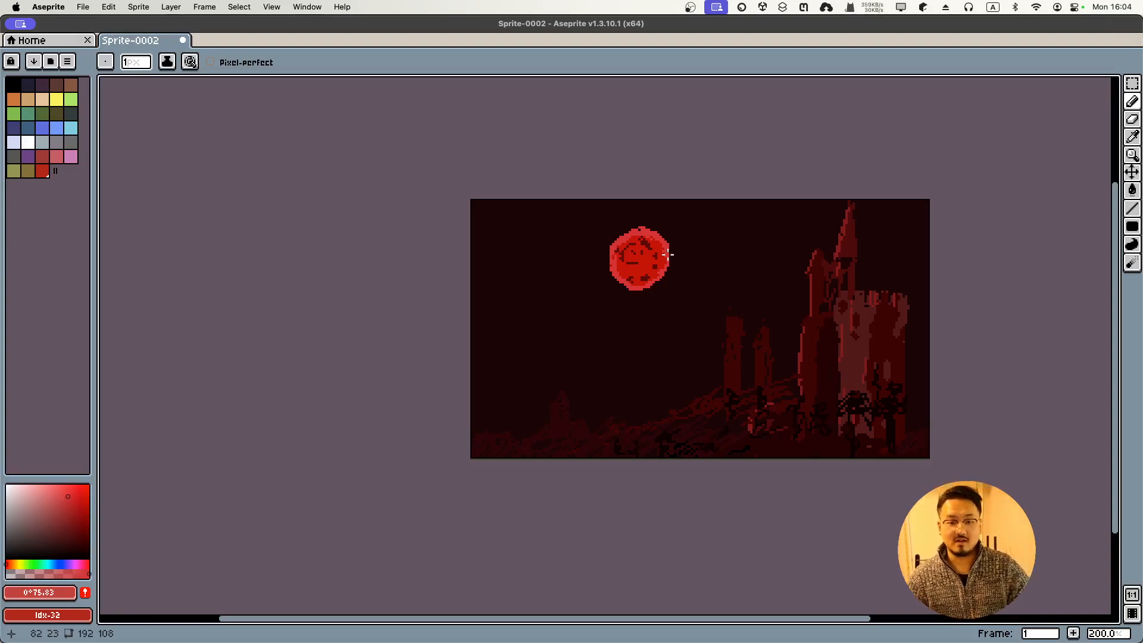
{"action": "key", "text": "super+z"}
{"action": "key", "text": "v"}
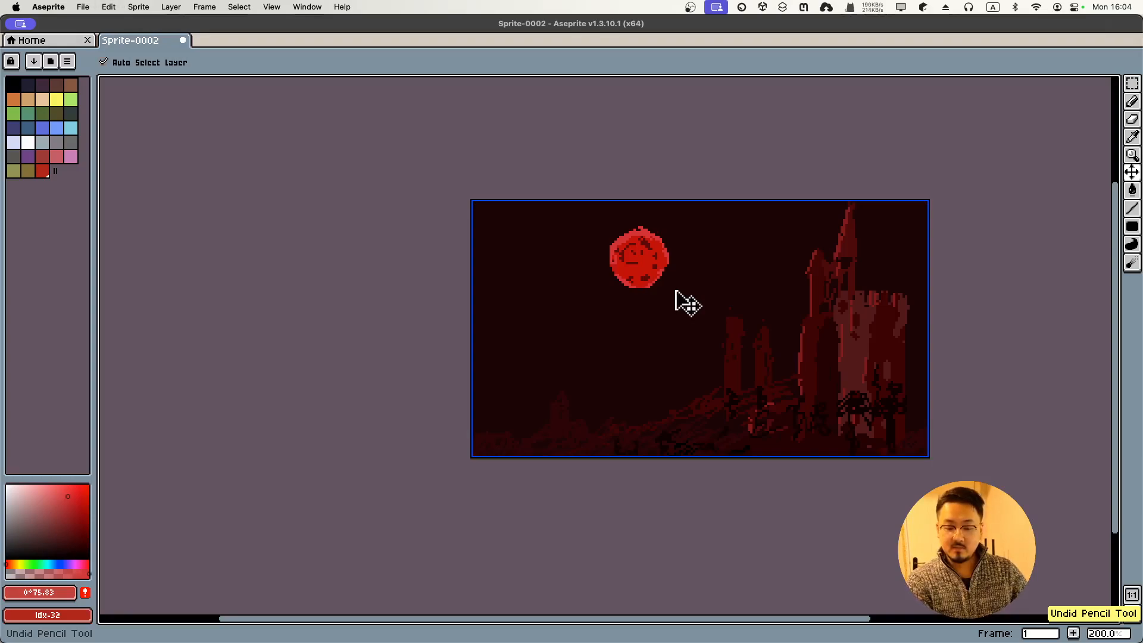
{"action": "key", "text": "super+z"}
{"action": "key", "text": "super+z"}
{"action": "key", "text": "super+z"}
{"action": "key", "text": "super+z"}
{"action": "key", "text": "super+z"}
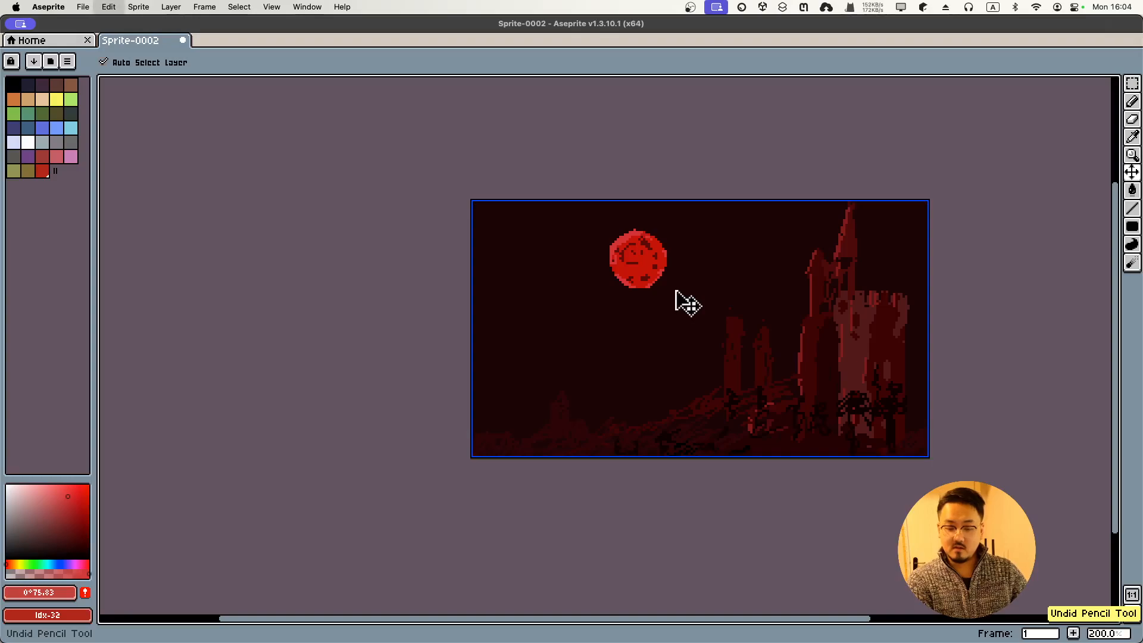
{"action": "key", "text": "super+z"}
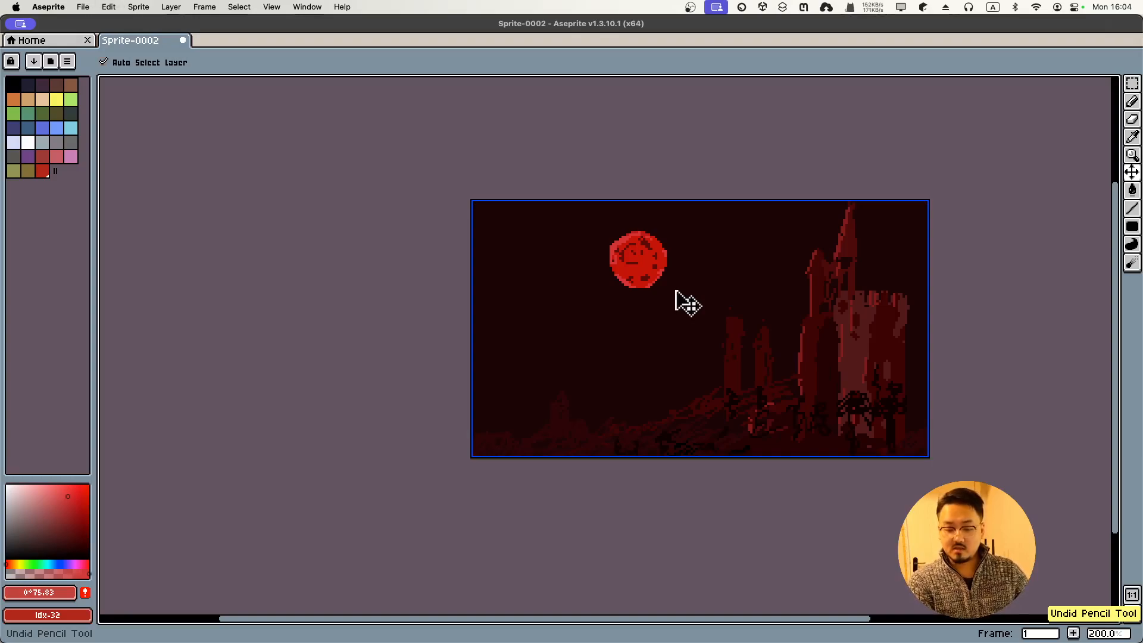
{"action": "key", "text": "b"}
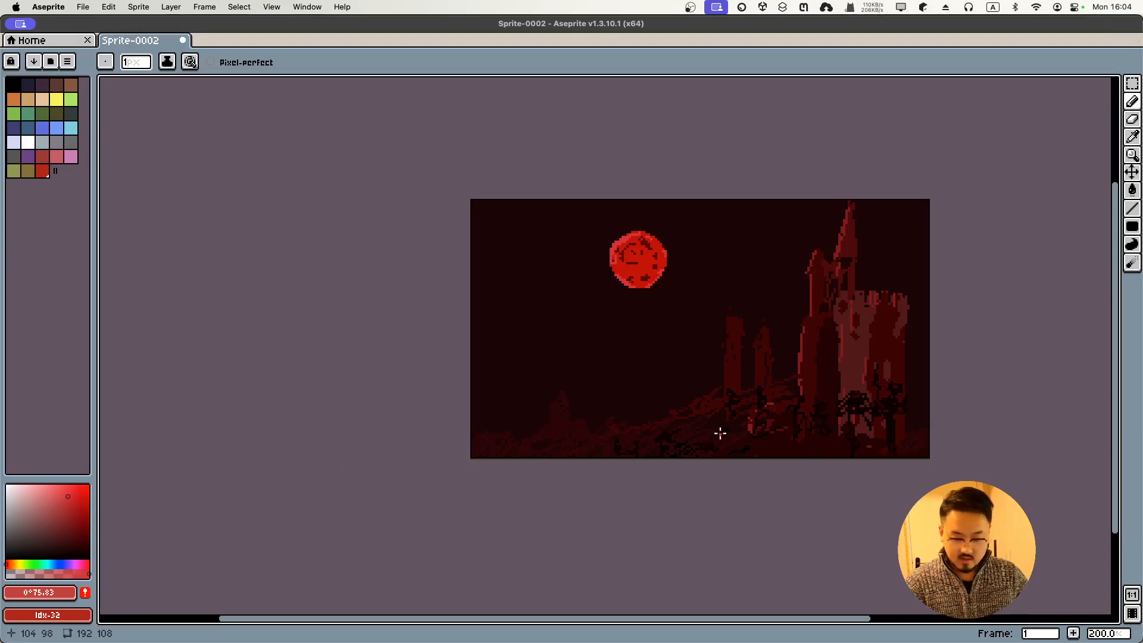
- Sample the hill's red, switch to a lighter shade (HSV 0, 75, 33), and highlight the ridge, towers and distant ground
{"action": "key", "text": "i"}
{"action": "left_click", "coordinate": [711, 394]}
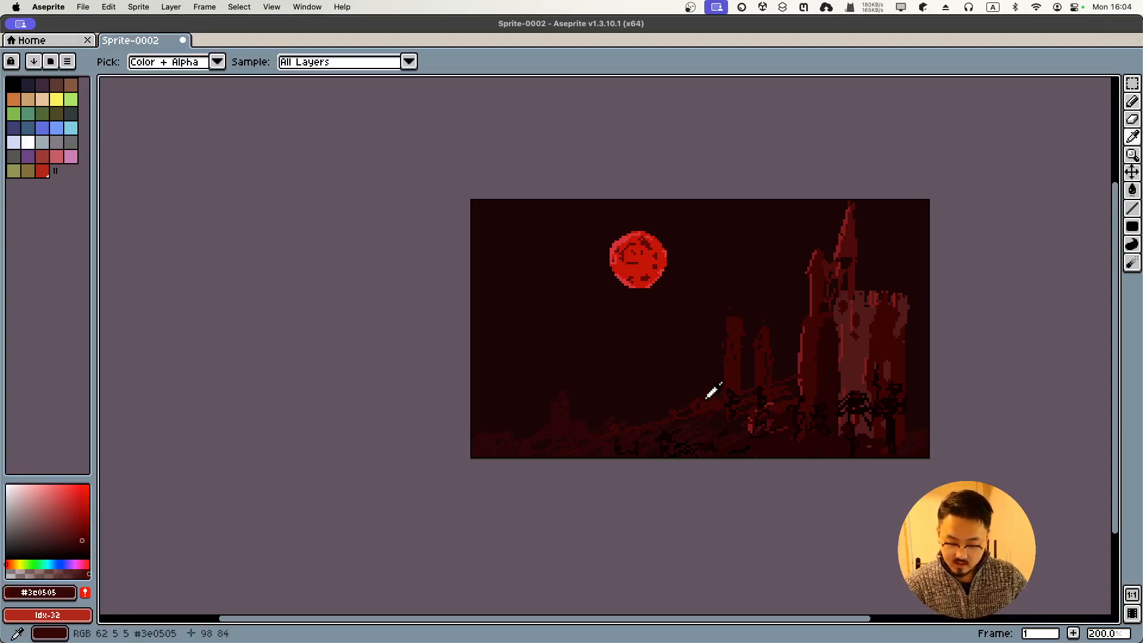
{"action": "key", "text": "b"}
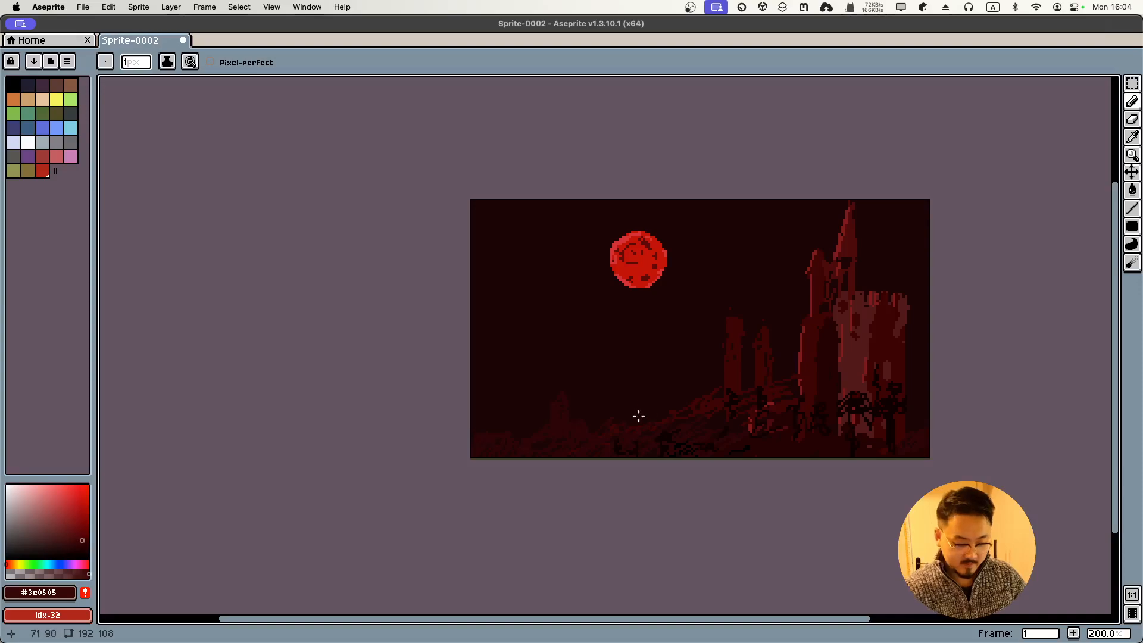
{"action": "left_click_drag", "start_coordinate": [76, 526], "coordinate": [68, 533]}
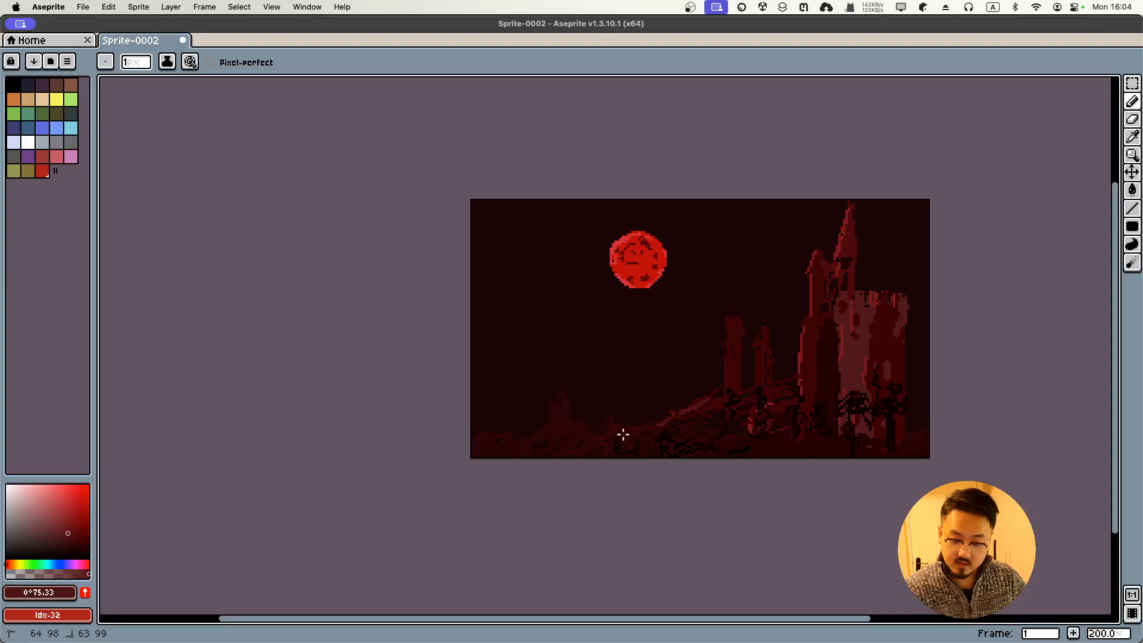
{"action": "left_click_drag", "start_coordinate": [558, 399], "coordinate": [549, 409]}
{"action": "left_click_drag", "start_coordinate": [553, 431], "coordinate": [550, 425]}
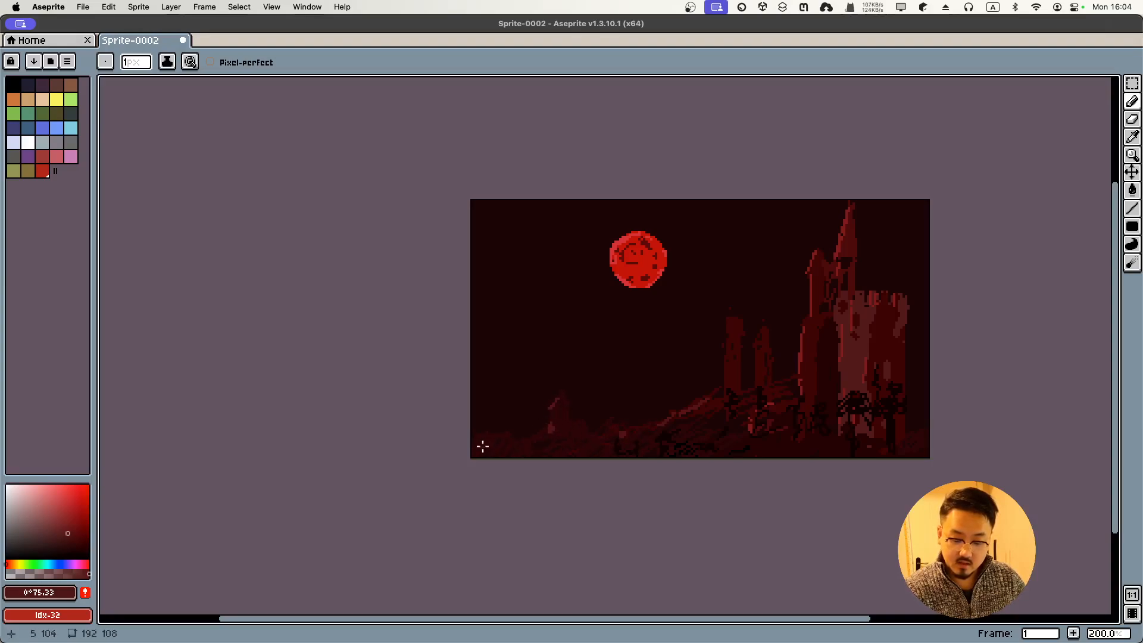
{"action": "left_click_drag", "start_coordinate": [478, 444], "coordinate": [591, 431]}
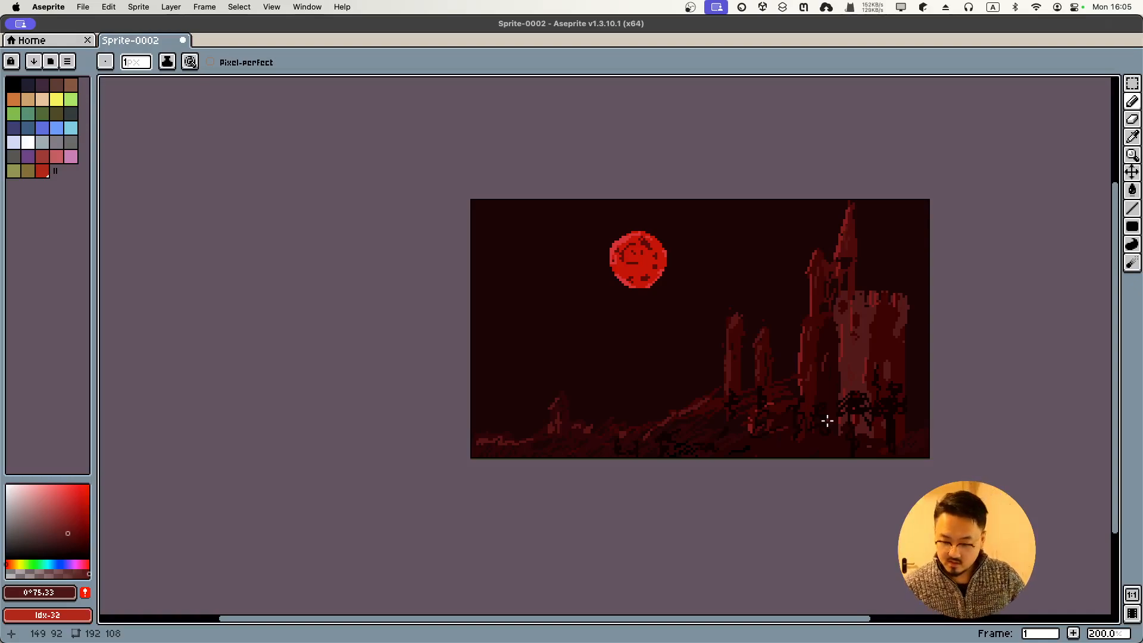
- Switch to the Unity editor window with the platformer's SampleScene
{"action": "scroll", "coordinate": [827, 421], "scroll_direction": "right", "scroll_amount": 5}
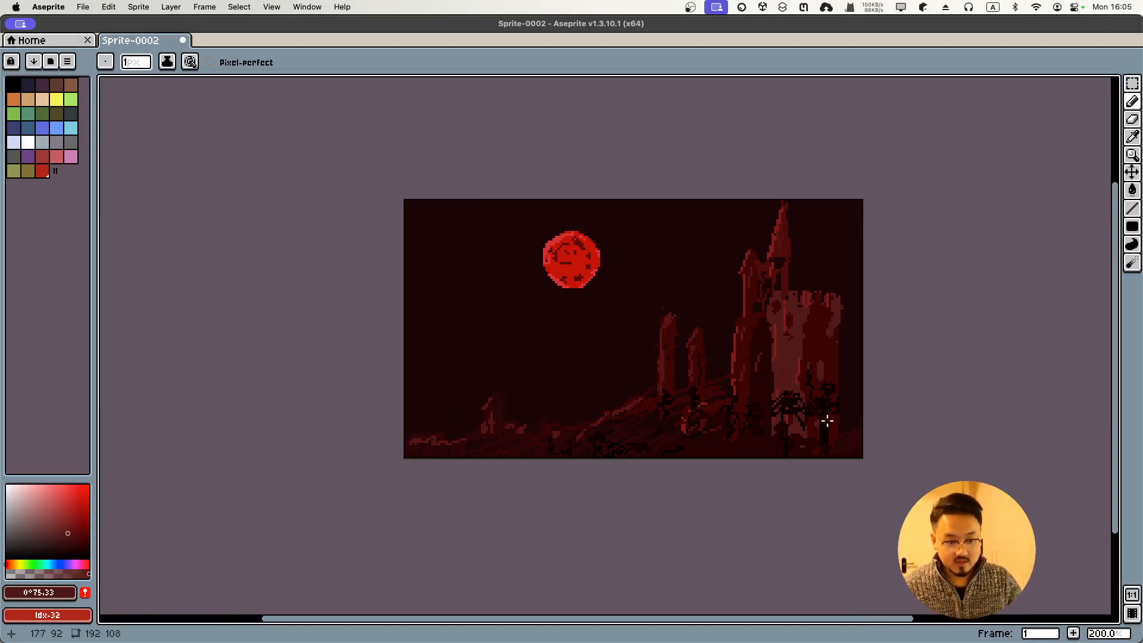
{"action": "scroll", "coordinate": [823, 419], "scroll_direction": "left", "scroll_amount": 2}
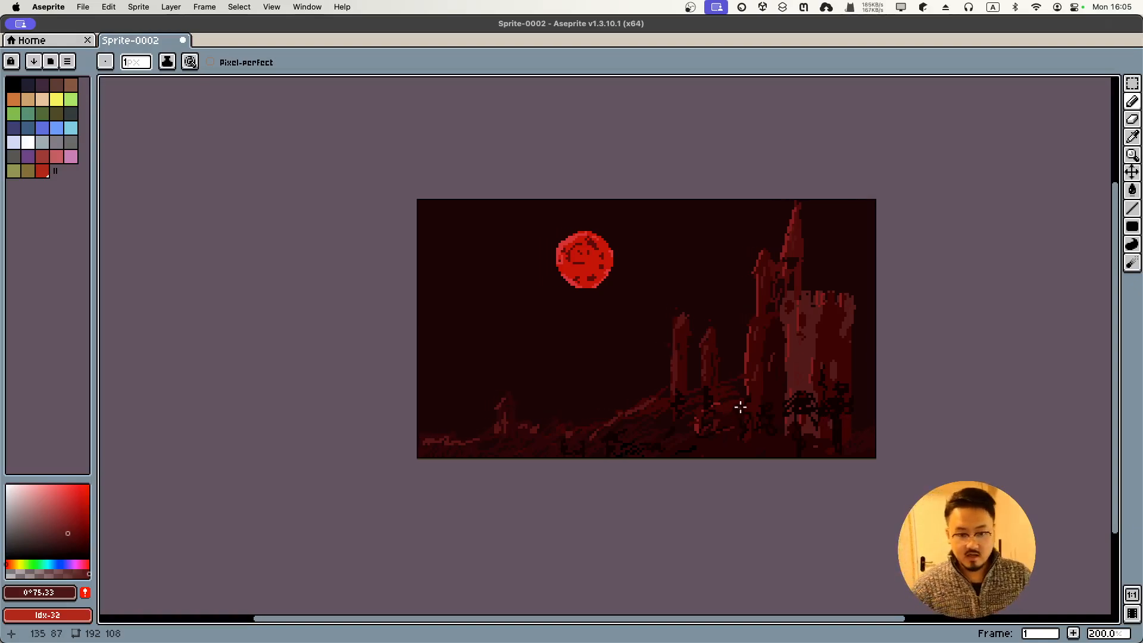
{"action": "scroll", "coordinate": [740, 407], "scroll_direction": "left", "scroll_amount": 3}
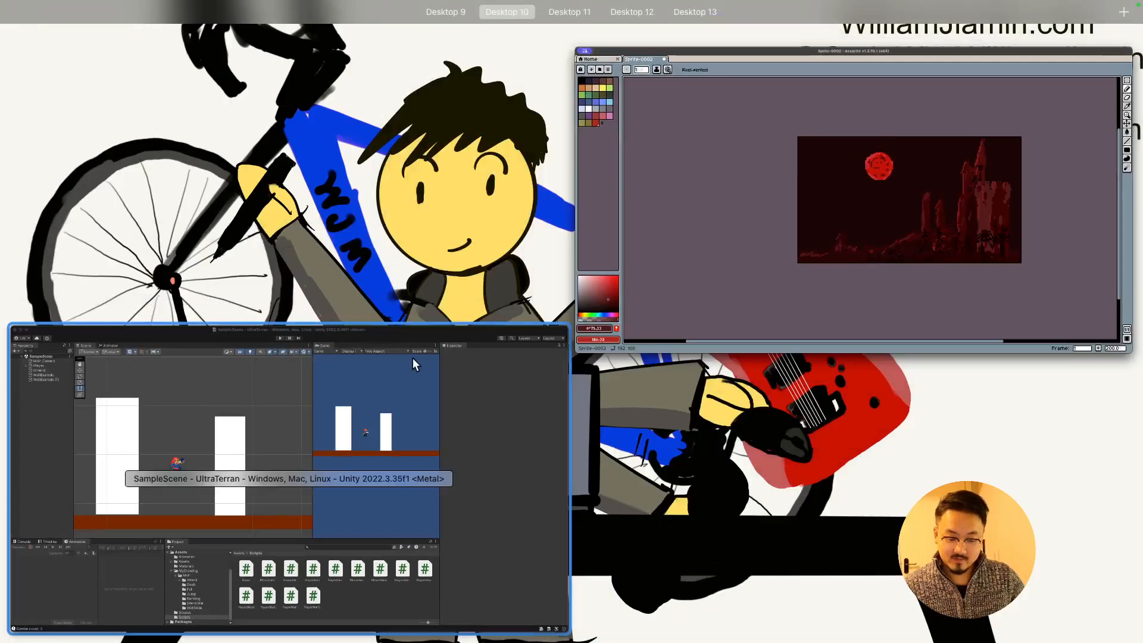
{"action": "left_click", "coordinate": [412, 359]}
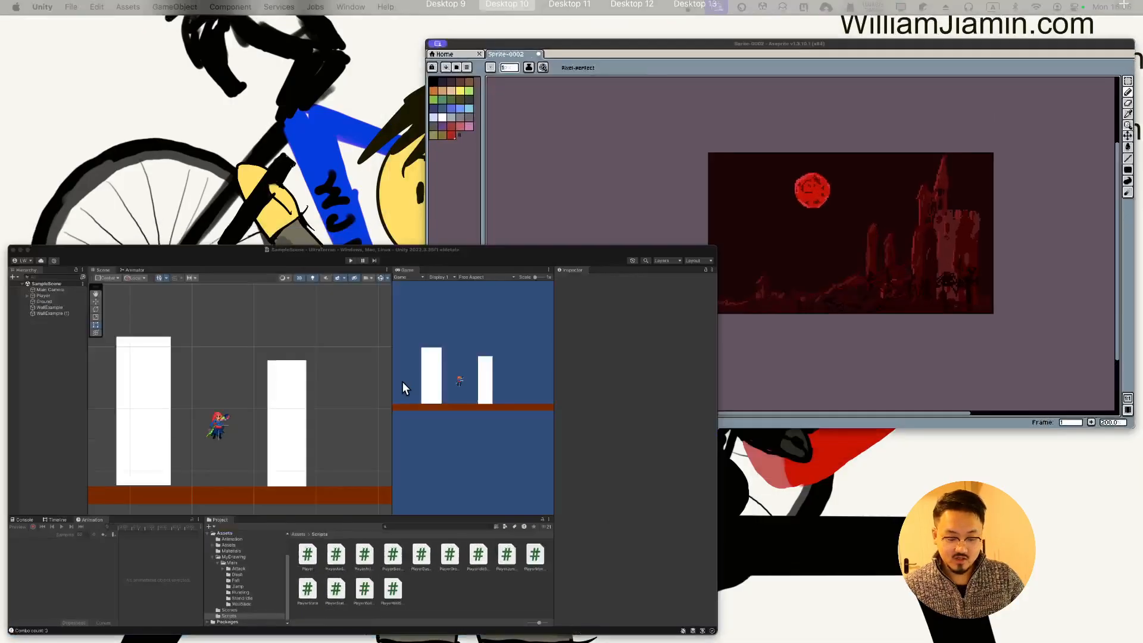